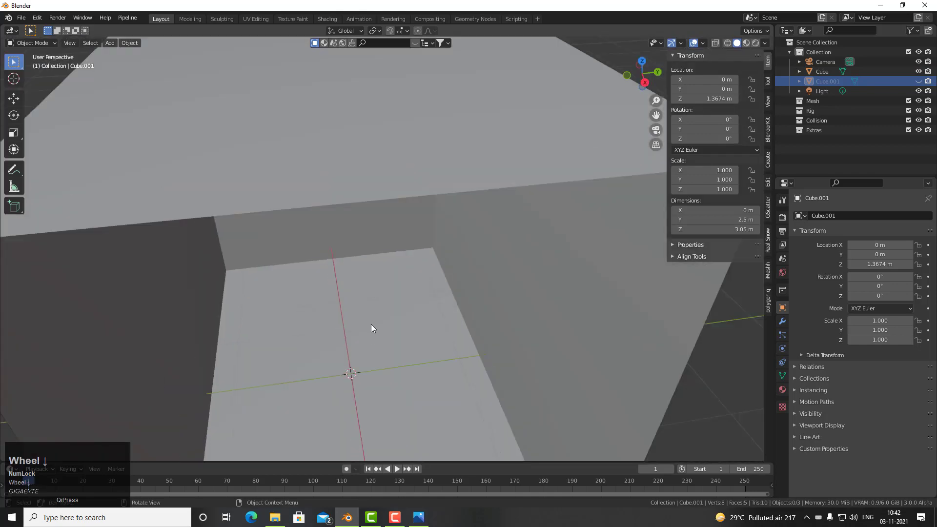
Check the bathroom reference photo and add a cylinder for the washbasin, scaled to about 0.73 m across
{"action": "middle_click_drag", "start_coordinate": [372, 328], "coordinate": [389, 299]}
{"action": "key", "text": "shift+a"}
{"action": "mouse_move", "coordinate": [386, 299]}
{"action": "left_click", "coordinate": [417, 521]}
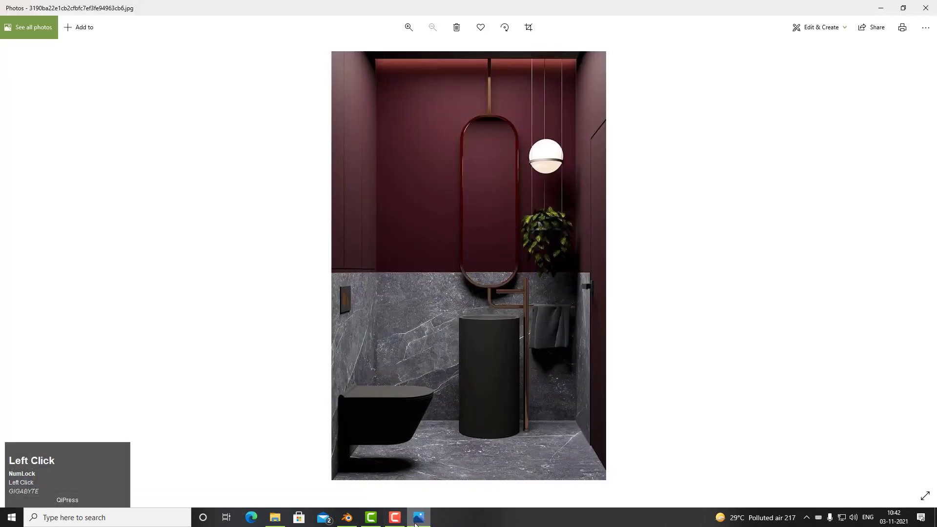
{"action": "left_click", "coordinate": [418, 520]}
{"action": "mouse_move", "coordinate": [471, 179]}
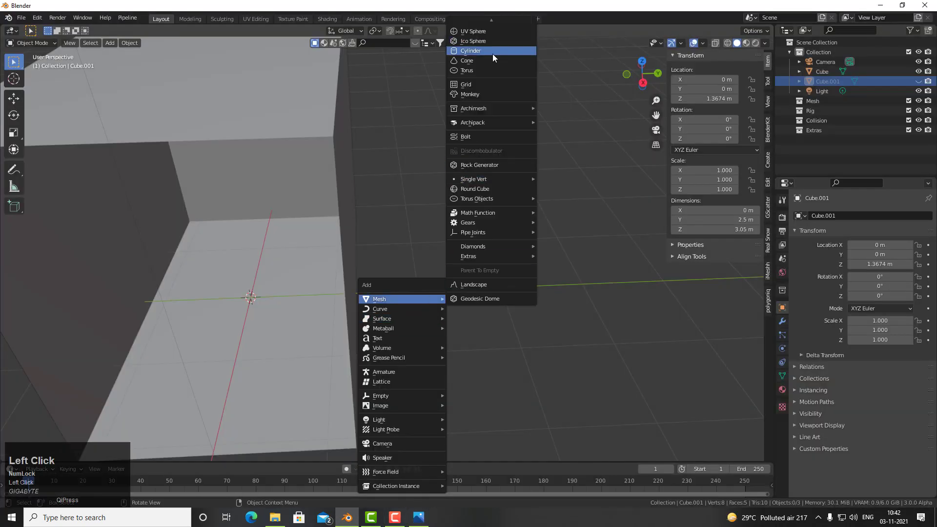
{"action": "left_click", "coordinate": [493, 57]}
{"action": "middle_click_drag", "start_coordinate": [493, 57], "coordinate": [452, 266]}
{"action": "key", "text": "s"}
Change the snapping settings and lower the cylinder along Z onto the room floor
{"action": "key", "text": "g"}
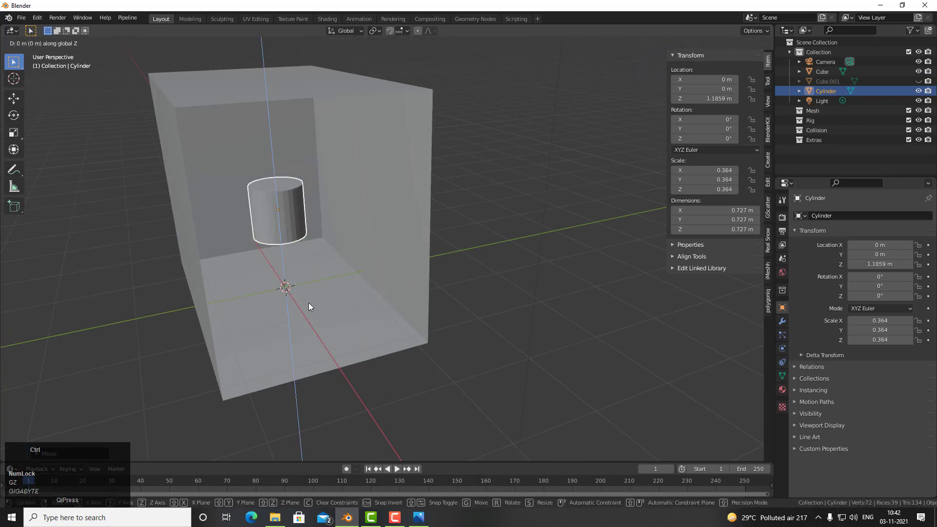
{"action": "right_click", "coordinate": [309, 303]}
{"action": "left_click", "coordinate": [402, 31]}
{"action": "left_click", "coordinate": [376, 92]}
{"action": "key", "text": "g"}
{"action": "key", "text": "z"}
{"action": "left_click", "coordinate": [301, 256]}
{"action": "middle_click_drag", "start_coordinate": [303, 258], "coordinate": [308, 262]}
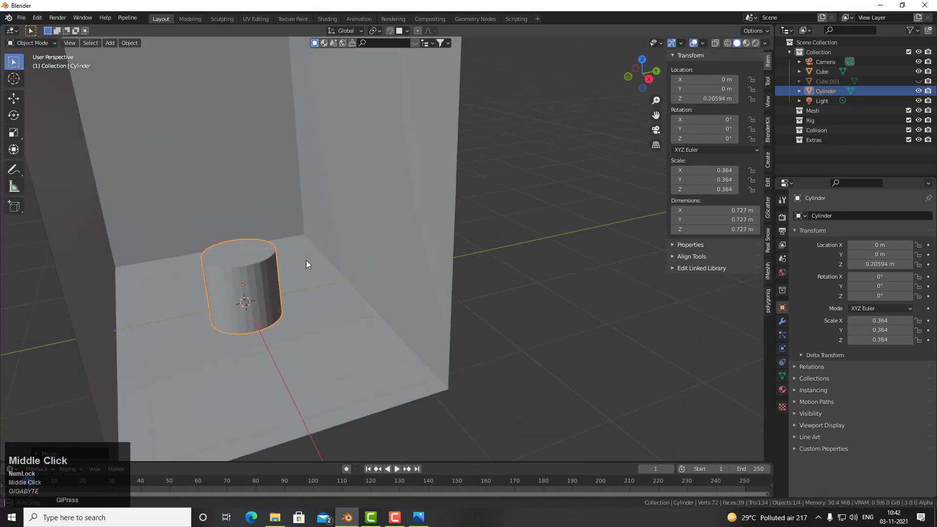
Move the cylinder along X towards the back wall, to about -1.46 m
{"action": "scroll", "coordinate": [394, 293], "scroll_direction": "up", "scroll_amount": 3}
{"action": "key", "text": "g"}
{"action": "key", "text": "y"}
{"action": "key", "text": "x"}
{"action": "left_click", "coordinate": [374, 198]}
{"action": "middle_click_drag", "start_coordinate": [373, 199], "coordinate": [443, 266]}
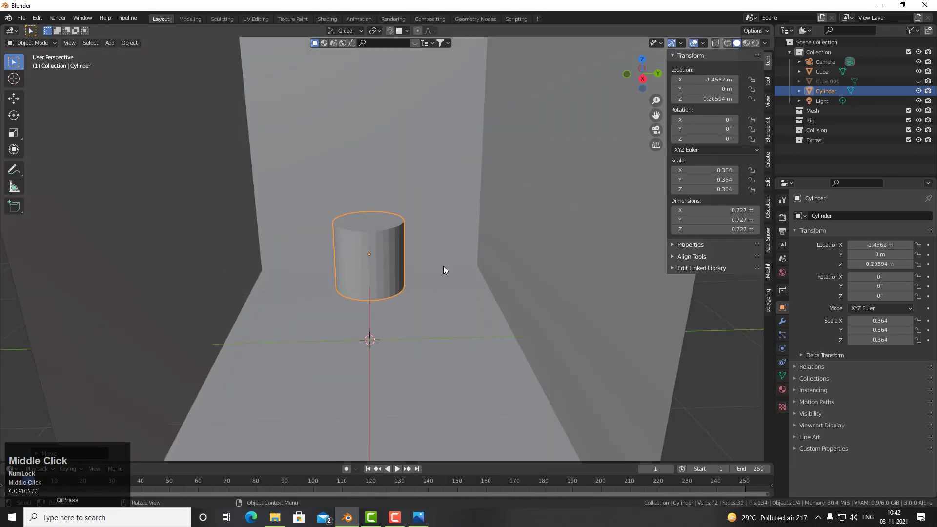
Scale the cylinder along Z to a height of 1 m and raise it back onto the floor
{"action": "key", "text": "s"}
{"action": "key", "text": "z"}
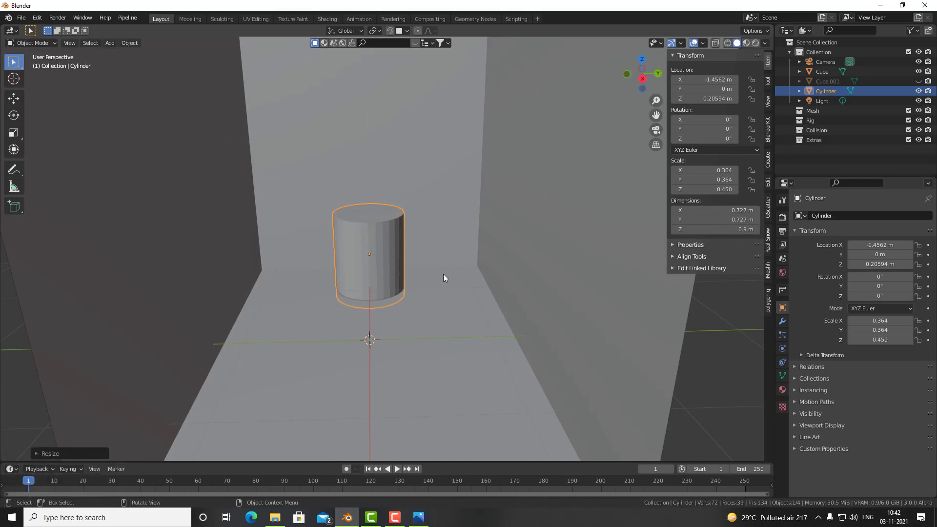
{"action": "key", "text": "z"}
{"action": "left_click", "coordinate": [347, 264]}
{"action": "scroll", "coordinate": [378, 239], "scroll_direction": "up", "scroll_amount": 3}
{"action": "middle_click_drag", "start_coordinate": [378, 239], "coordinate": [389, 247]}
Add a Bevel modifier with a 0.002 m amount to the cylinder and apply the cylinder's scale
{"action": "key", "text": "grave"}
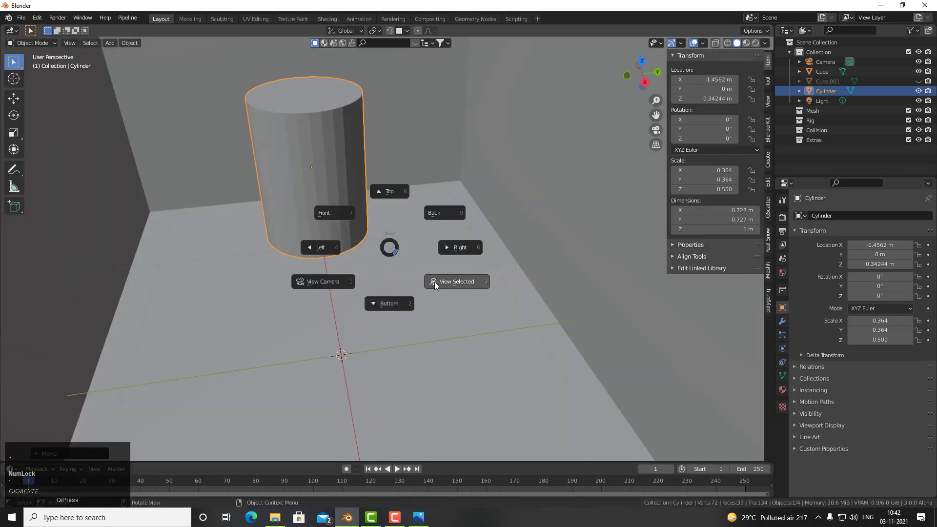
{"action": "left_click", "coordinate": [434, 282]}
{"action": "middle_click_drag", "start_coordinate": [435, 282], "coordinate": [417, 277]}
{"action": "left_click", "coordinate": [782, 321]}
{"action": "left_click", "coordinate": [842, 208]}
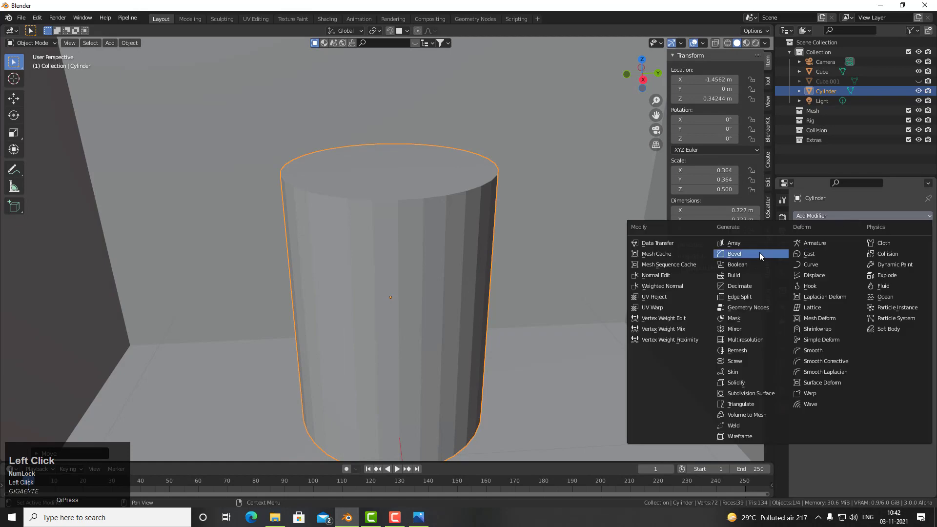
{"action": "left_click", "coordinate": [760, 253]}
{"action": "key", "text": "ctrl+a"}
{"action": "left_click", "coordinate": [492, 251]}
{"action": "key", "text": "Return"}
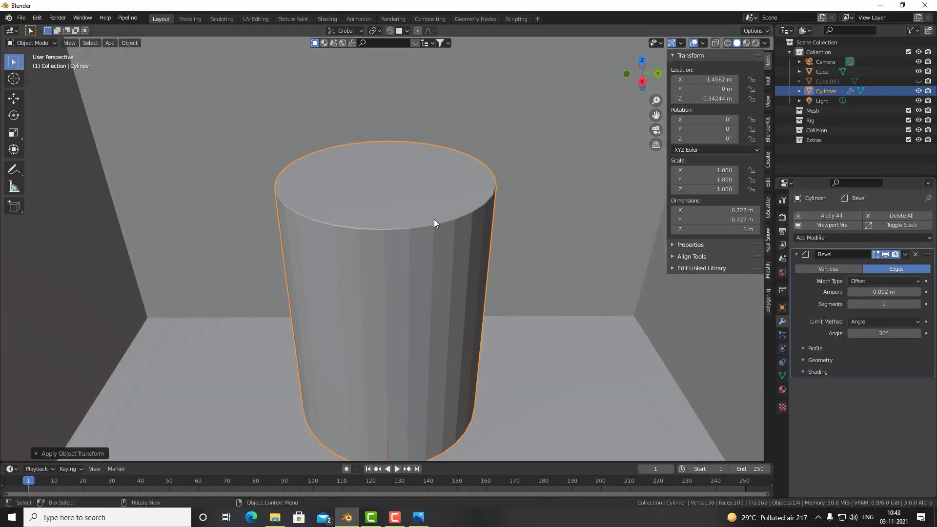
Inset and extrude the cylinder's top face downward in narrowing rings to form a rimmed basin bowl
{"action": "key", "text": "Tab"}
{"action": "left_click", "coordinate": [436, 223]}
{"action": "key", "text": "i"}
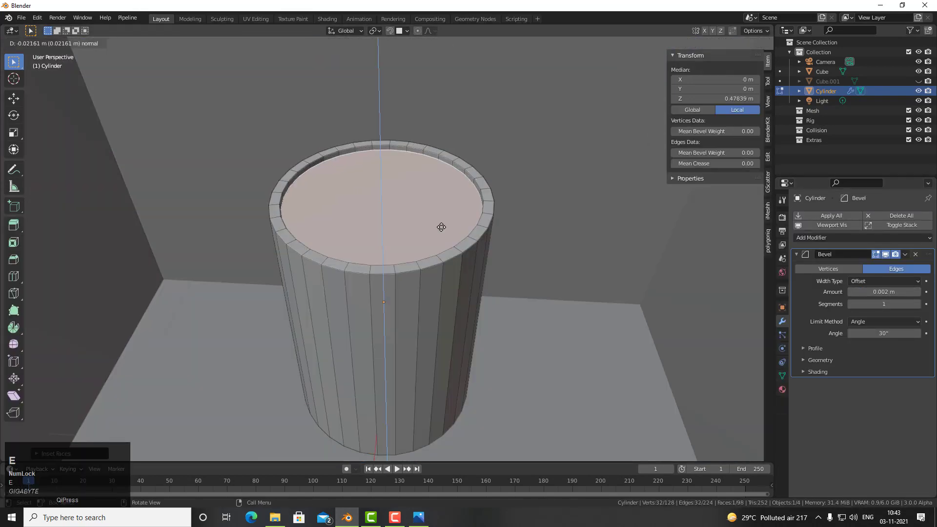
{"action": "key", "text": "i"}
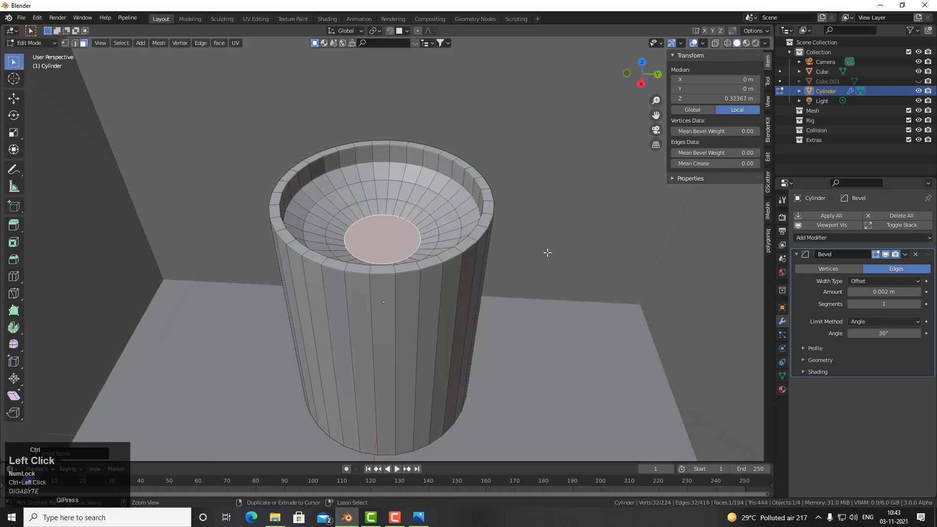
{"action": "left_click", "coordinate": [566, 260]}
{"action": "key", "text": "Tab"}
Add a Subdivision Surface modifier to the basin
{"action": "scroll", "coordinate": [434, 229], "scroll_direction": "up", "scroll_amount": 2}
{"action": "middle_click_drag", "start_coordinate": [435, 226], "coordinate": [426, 190]}
{"action": "left_click", "coordinate": [863, 239]}
{"action": "left_click", "coordinate": [737, 415]}
{"action": "scroll", "coordinate": [416, 251], "scroll_direction": "down", "scroll_amount": 2}
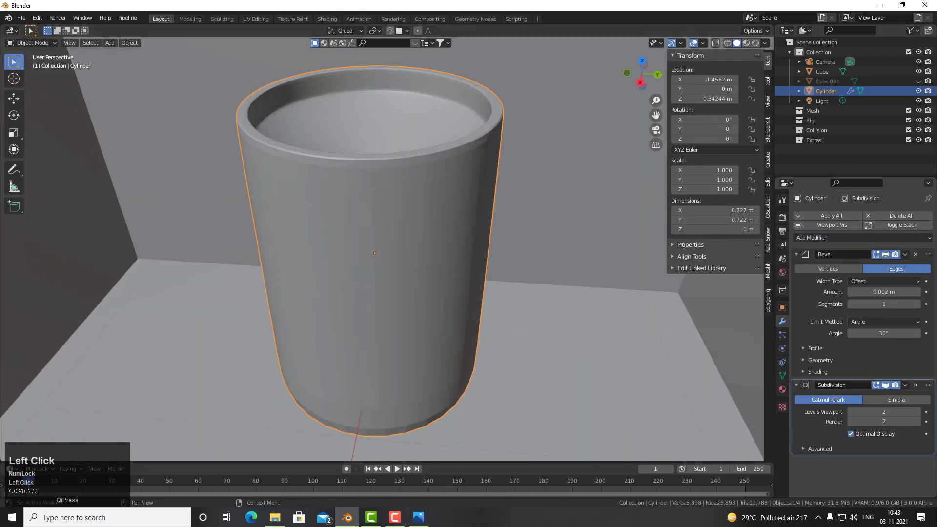
Add supporting loop cuts around the basin's outer wall, one near the base and one near the rim
{"action": "key", "text": "Tab"}
{"action": "key", "text": "ctrl+r"}
{"action": "left_click", "coordinate": [484, 448]}
{"action": "middle_click_drag", "start_coordinate": [432, 80], "coordinate": [435, 118]}
{"action": "key", "text": "ctrl+r"}
{"action": "left_click", "coordinate": [445, 273]}
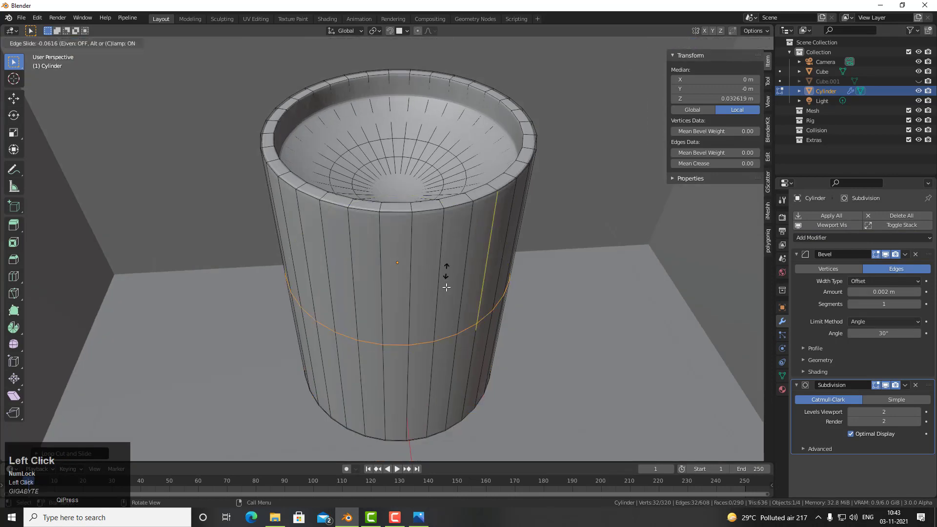
{"action": "left_click", "coordinate": [451, 181]}
Shade the basin smooth and set its subdivision levels to 1 in the viewport and 3 for rendering
{"action": "key", "text": "Tab"}
{"action": "right_click", "coordinate": [416, 252]}
{"action": "left_click", "coordinate": [417, 253]}
{"action": "scroll", "coordinate": [474, 243], "scroll_direction": "up", "scroll_amount": 2}
{"action": "middle_click_drag", "start_coordinate": [474, 248], "coordinate": [537, 273], "text": "shift"}
{"action": "middle_click_drag", "start_coordinate": [537, 273], "coordinate": [658, 327]}
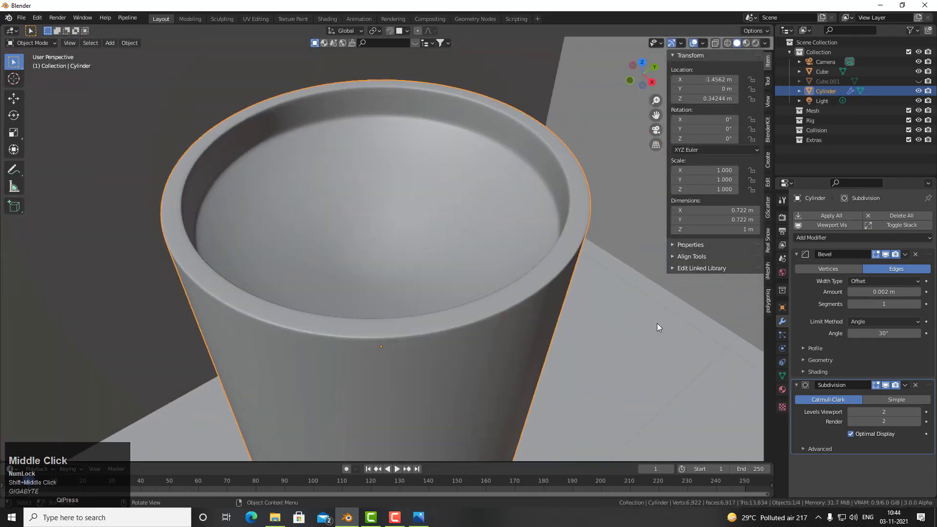
{"action": "middle_click_drag", "start_coordinate": [415, 245], "coordinate": [645, 313]}
{"action": "left_click_drag", "start_coordinate": [874, 412], "coordinate": [899, 422]}
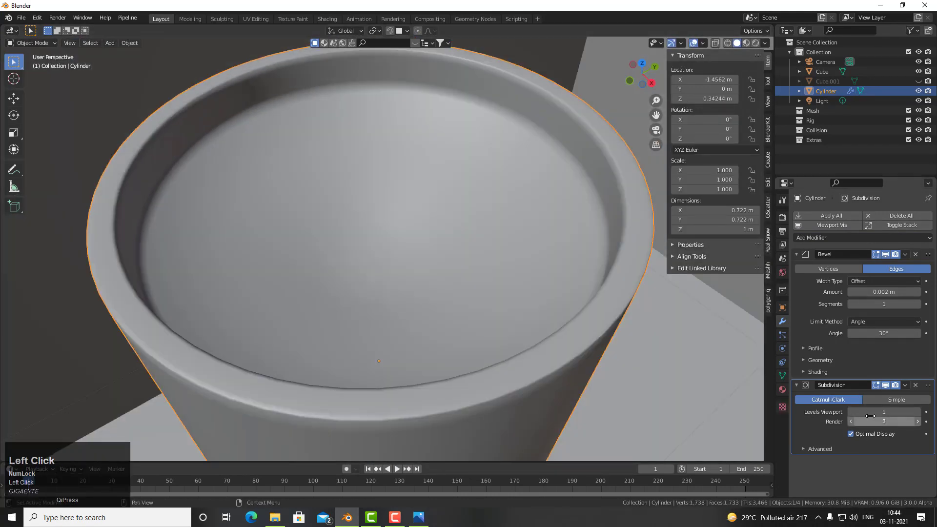
{"action": "scroll", "coordinate": [400, 277], "scroll_direction": "down", "scroll_amount": 5}
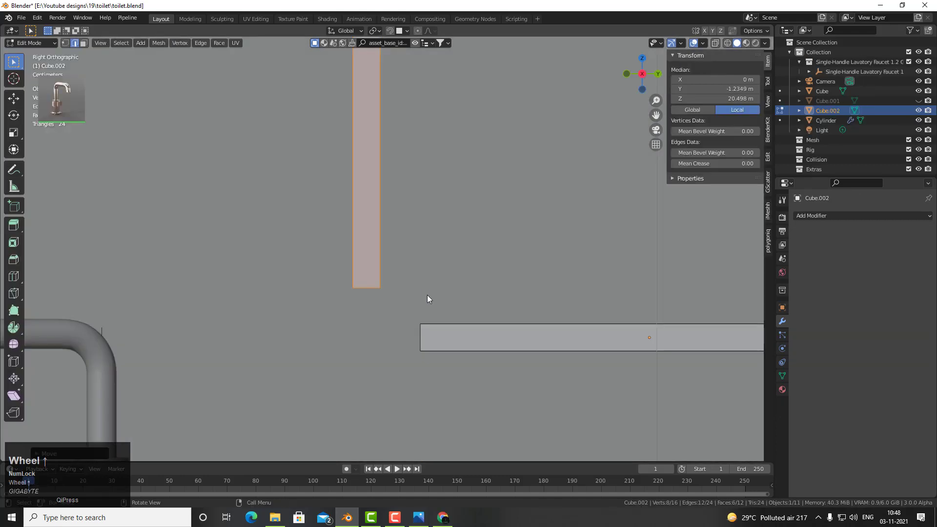
Spin the horizontal rail's end face 90° in 12 steps around the 3D cursor placed above it, forming an elbow
{"action": "left_click", "coordinate": [426, 295]}
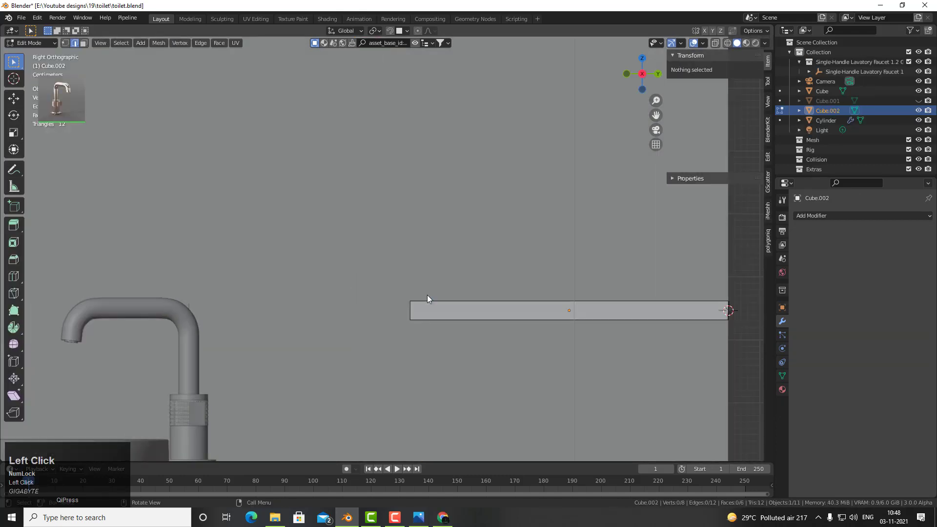
{"action": "middle_click_drag", "start_coordinate": [427, 295], "coordinate": [391, 324]}
{"action": "key", "text": "3"}
{"action": "left_click", "coordinate": [404, 303]}
{"action": "middle_click_drag", "start_coordinate": [450, 335], "coordinate": [415, 326], "text": "shift"}
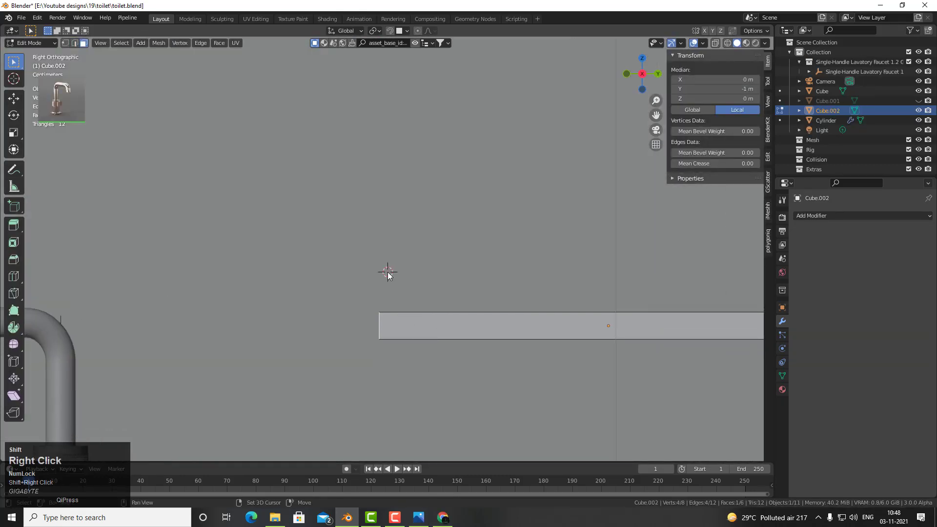
{"action": "left_click_drag", "start_coordinate": [377, 300], "coordinate": [332, 274]}
{"action": "key", "text": "ctrl+z"}
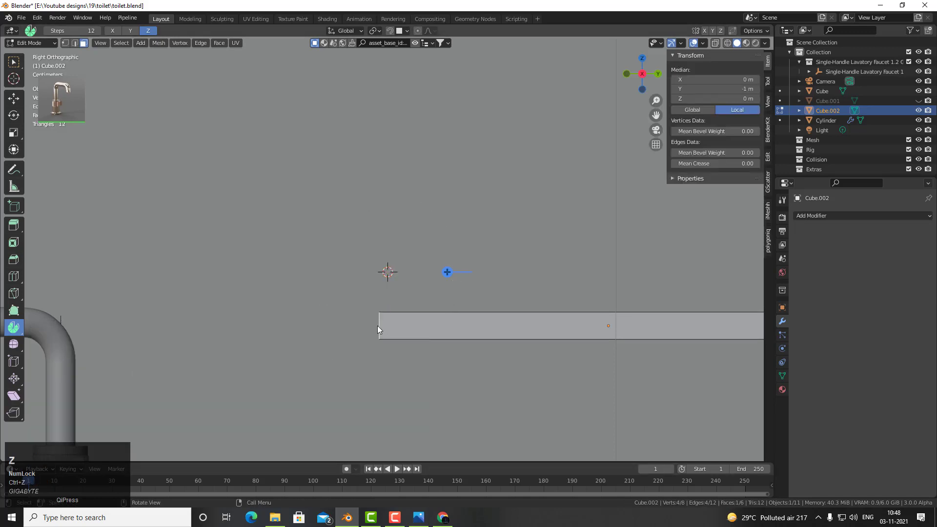
{"action": "left_click_drag", "start_coordinate": [381, 337], "coordinate": [327, 296]}
{"action": "type", "text": "90"}
{"action": "key", "text": "Return"}
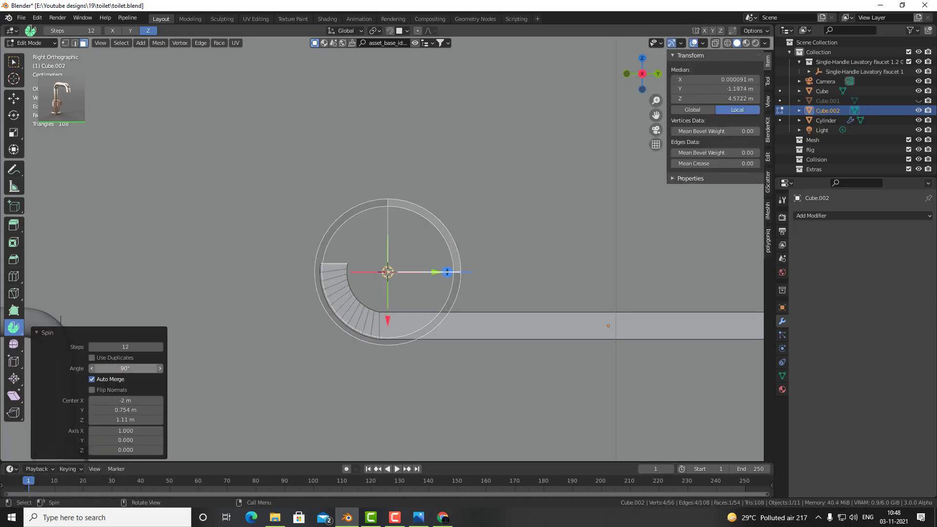
{"action": "left_click_drag", "start_coordinate": [447, 272], "coordinate": [446, 277]}
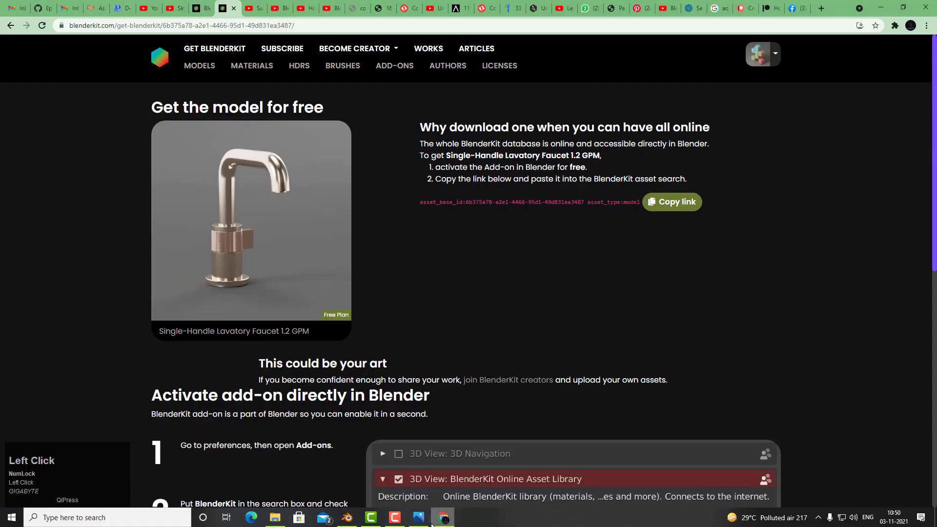
Compare with the reference photo, narrow the basin horizontally without changing its height, and reposition it by the faucet
{"action": "left_click", "coordinate": [425, 519]}
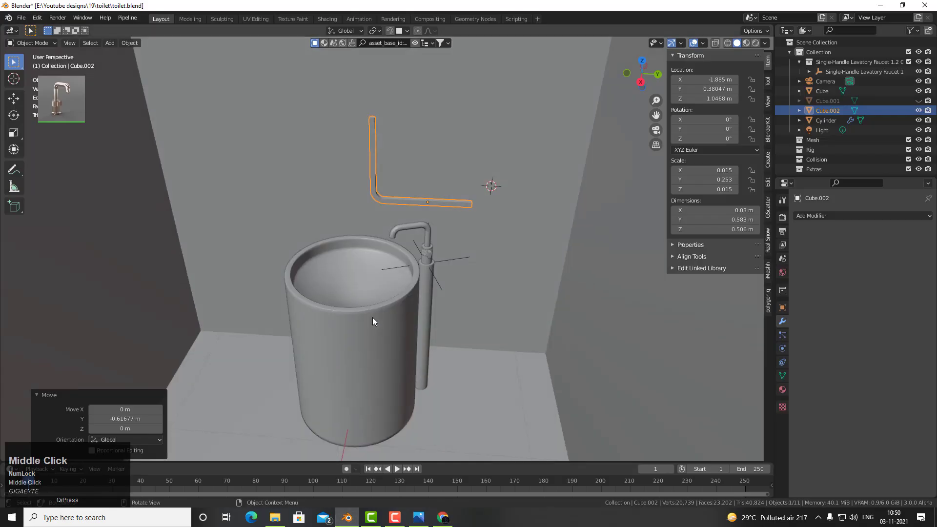
{"action": "key", "text": "s"}
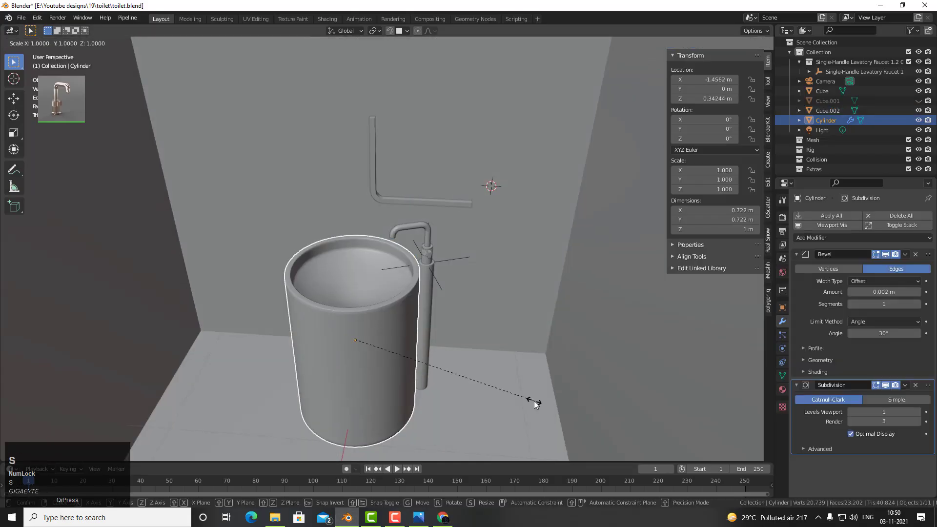
{"action": "key", "text": "shift+z"}
{"action": "left_click", "coordinate": [479, 386]}
{"action": "middle_click_drag", "start_coordinate": [479, 385], "coordinate": [459, 310]}
{"action": "key", "text": "g"}
{"action": "left_click", "coordinate": [451, 331]}
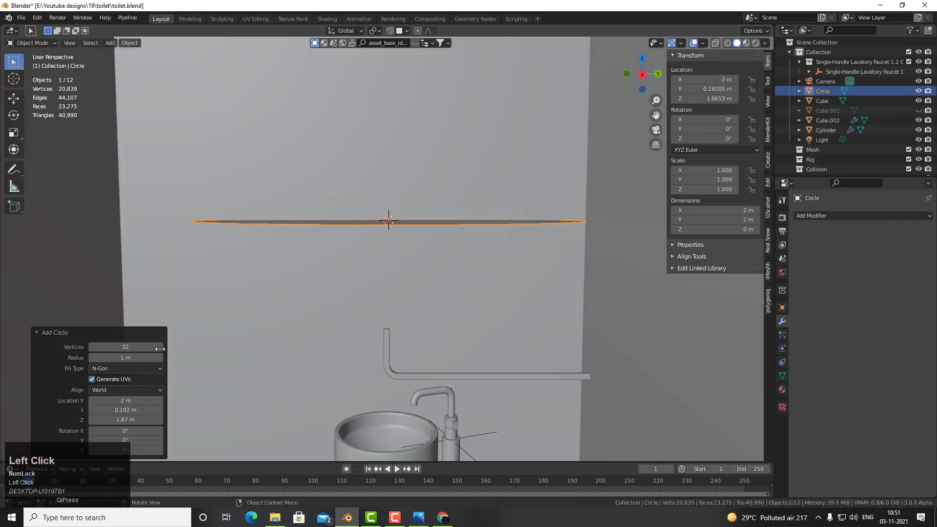
Scale the new circle to about 1.06 m across and rotate it 90° about Y, parallel to the back wall
{"action": "middle_click_drag", "start_coordinate": [457, 256], "coordinate": [459, 274]}
{"action": "key", "text": "s"}
{"action": "left_click", "coordinate": [498, 271]}
{"action": "key", "text": "r"}
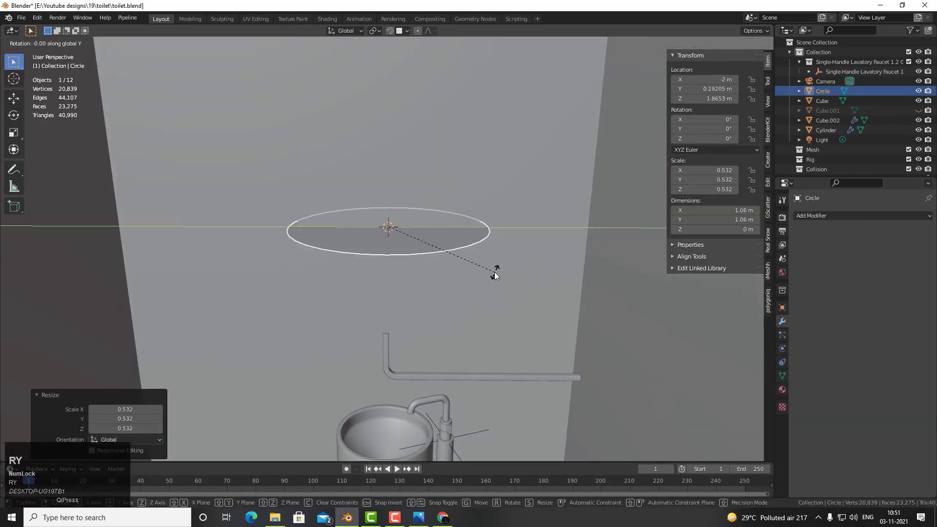
{"action": "left_click", "coordinate": [421, 156]}
Move the upper half of the circle's vertices up along Z to form a capsule-shaped mirror outline
{"action": "key", "text": "Tab"}
{"action": "middle_click_drag", "start_coordinate": [421, 156], "coordinate": [352, 229]}
{"action": "key", "text": "1"}
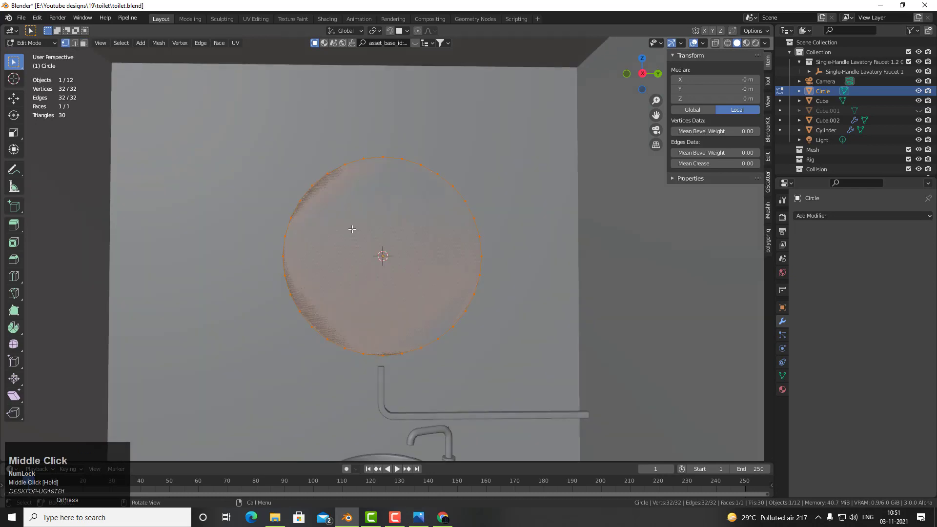
{"action": "key", "text": "z"}
{"action": "left_click", "coordinate": [488, 210]}
Scale the mirror outline down and raise its upper vertices along Z by about 0.39 m
{"action": "key", "text": "Tab"}
{"action": "key", "text": "s"}
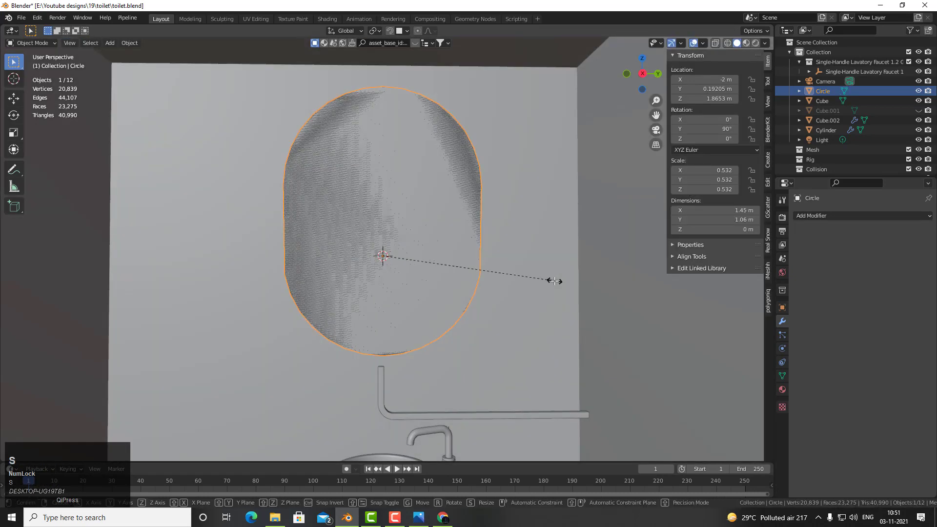
{"action": "left_click", "coordinate": [423, 309]}
{"action": "key", "text": "g"}
{"action": "key", "text": "z"}
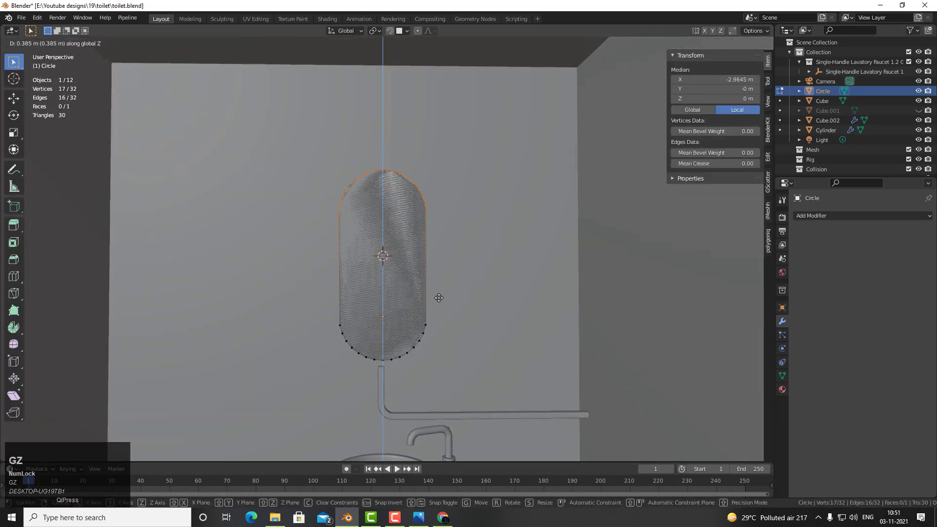
{"action": "left_click", "coordinate": [437, 296]}
Lower the mirror outline on the wall and stretch its upper half upward by about 0.2 m
{"action": "key", "text": "Tab"}
{"action": "left_click", "coordinate": [438, 338]}
{"action": "middle_click_drag", "start_coordinate": [438, 339], "coordinate": [455, 362]}
{"action": "key", "text": "g"}
{"action": "left_click", "coordinate": [459, 313]}
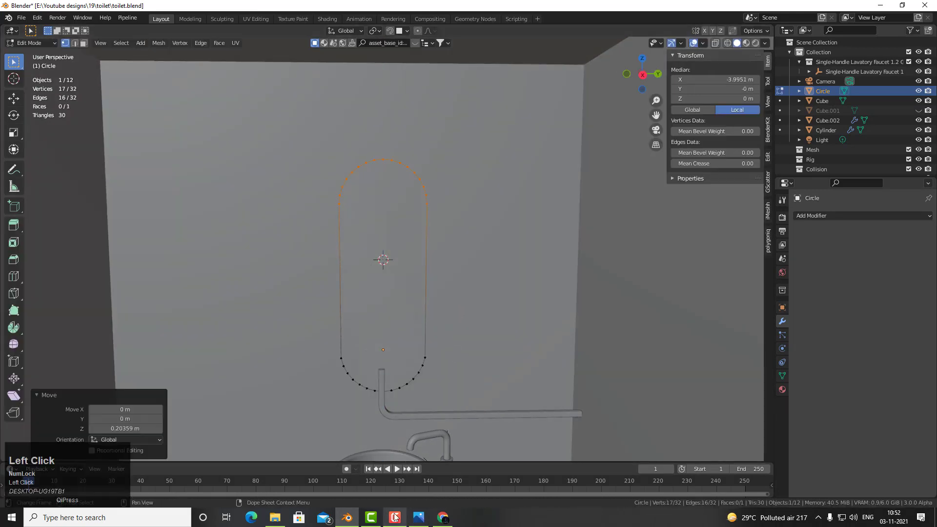
Extrude the whole mirror shape 0.05 m outward from the wall
{"action": "middle_click_drag", "start_coordinate": [401, 337], "coordinate": [439, 311]}
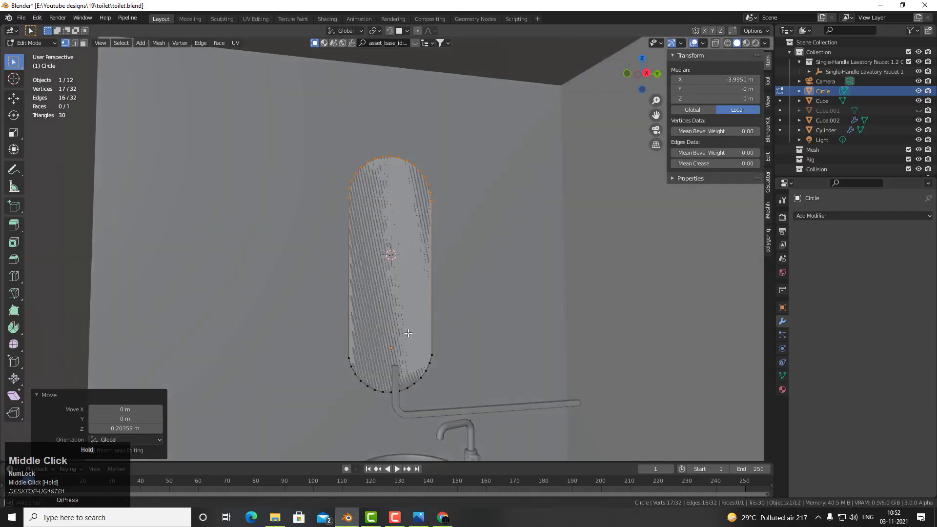
{"action": "key", "text": "Tab"}
{"action": "key", "text": "Tab"}
{"action": "key", "text": "a"}
{"action": "key", "text": "e"}
{"action": "left_click", "coordinate": [449, 314]}
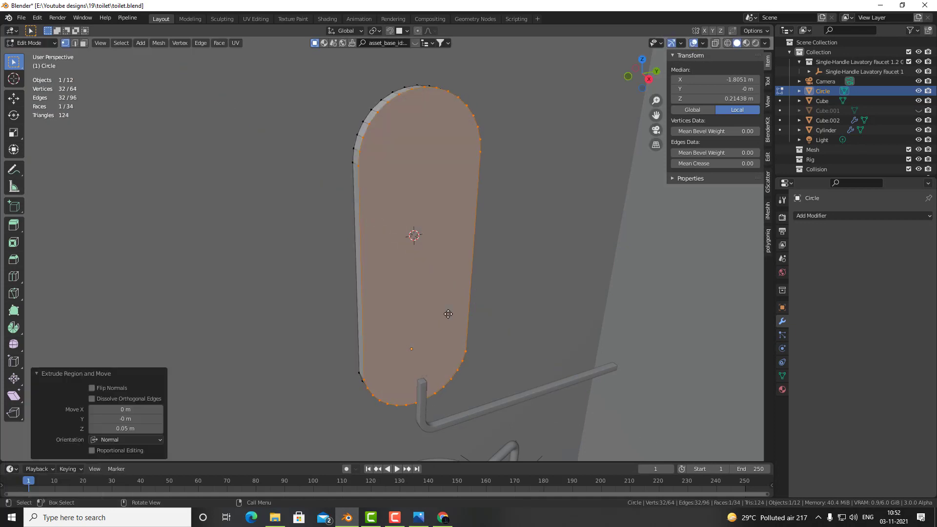
Inset the mirror's front face by 0.1 m and recess the inner face by about 0.02 m to form a frame
{"action": "key", "text": "i"}
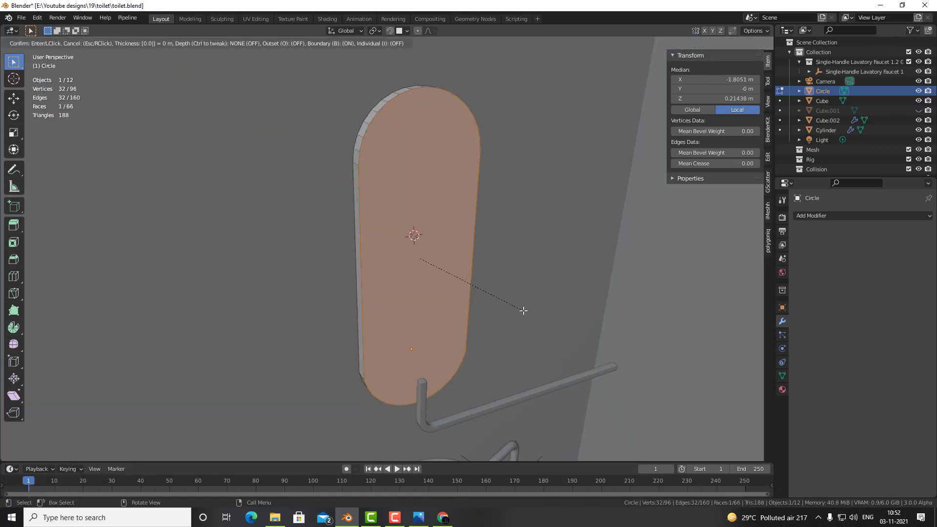
{"action": "left_click", "coordinate": [524, 310]}
{"action": "key", "text": "e"}
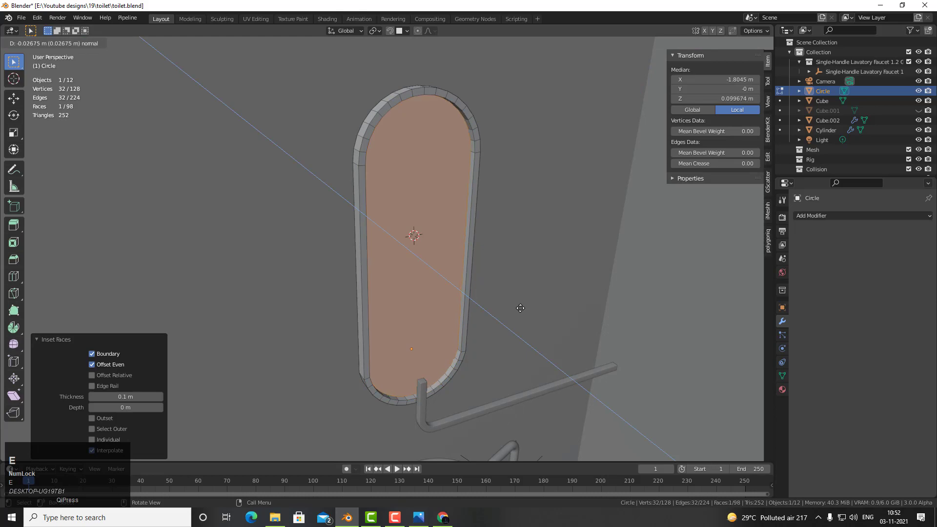
{"action": "left_click", "coordinate": [521, 308]}
Add two material slots to the mirror object and name the second material "mirror"
{"action": "middle_click_drag", "start_coordinate": [521, 308], "coordinate": [498, 283]}
{"action": "scroll", "coordinate": [488, 274], "scroll_direction": "down", "scroll_amount": 3}
{"action": "left_click", "coordinate": [783, 390]}
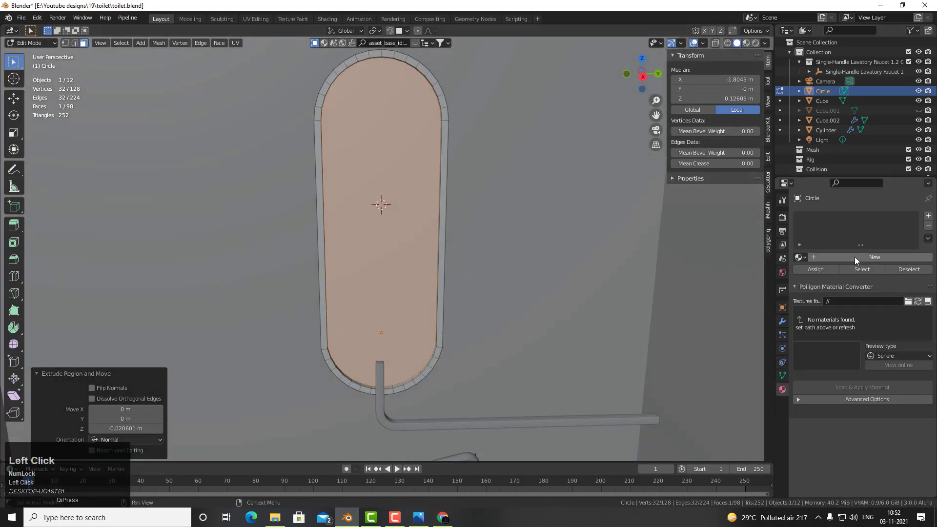
{"action": "left_click", "coordinate": [840, 256]}
{"action": "double_click", "coordinate": [835, 228]}
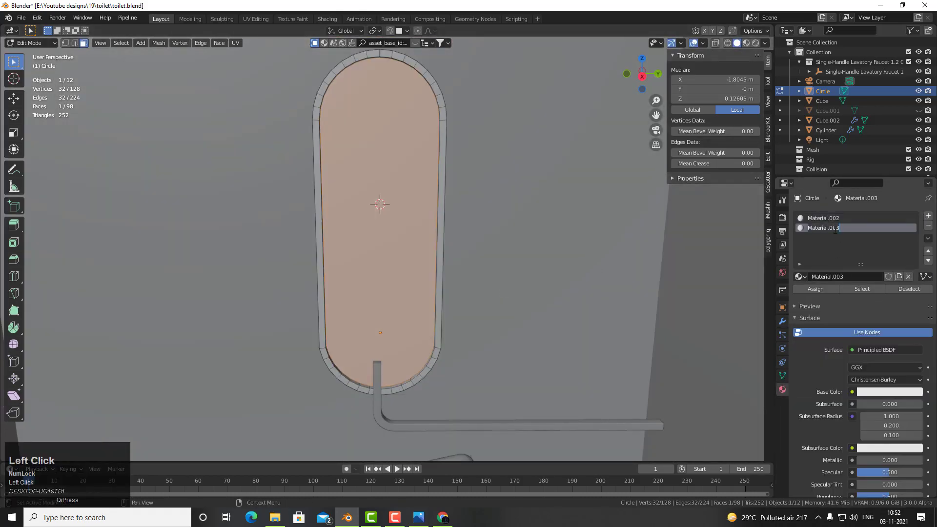
{"action": "scroll", "coordinate": [886, 368], "scroll_direction": "down", "scroll_amount": 4}
{"action": "key", "text": "Tab"}
Lower the towel rail along Z until its upper end meets the mirror's lower edge
{"action": "scroll", "coordinate": [432, 374], "scroll_direction": "up", "scroll_amount": 1}
{"action": "middle_click_drag", "start_coordinate": [415, 371], "coordinate": [418, 300]}
{"action": "left_click", "coordinate": [455, 364]}
{"action": "key", "text": "g"}
{"action": "key", "text": "z"}
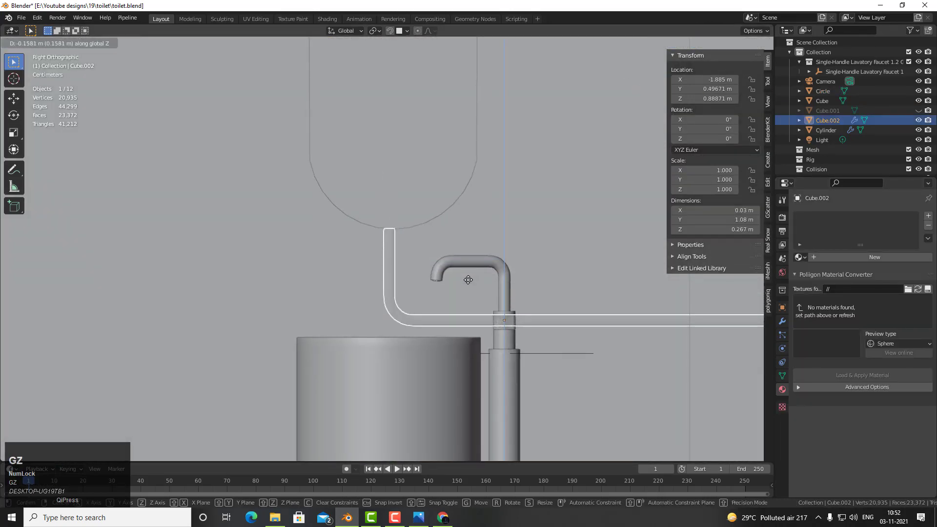
{"action": "left_click", "coordinate": [468, 280]}
Move the mirror away from the wall along X by about 0.085 m
{"action": "left_click", "coordinate": [422, 225]}
{"action": "left_click", "coordinate": [493, 225]}
{"action": "middle_click_drag", "start_coordinate": [493, 225], "coordinate": [429, 259]}
{"action": "key", "text": "g"}
{"action": "key", "text": "x"}
{"action": "left_click", "coordinate": [466, 292]}
Add a Bevel modifier to the mirror with an amount of 0.002 m
{"action": "scroll", "coordinate": [445, 237], "scroll_direction": "up", "scroll_amount": 4}
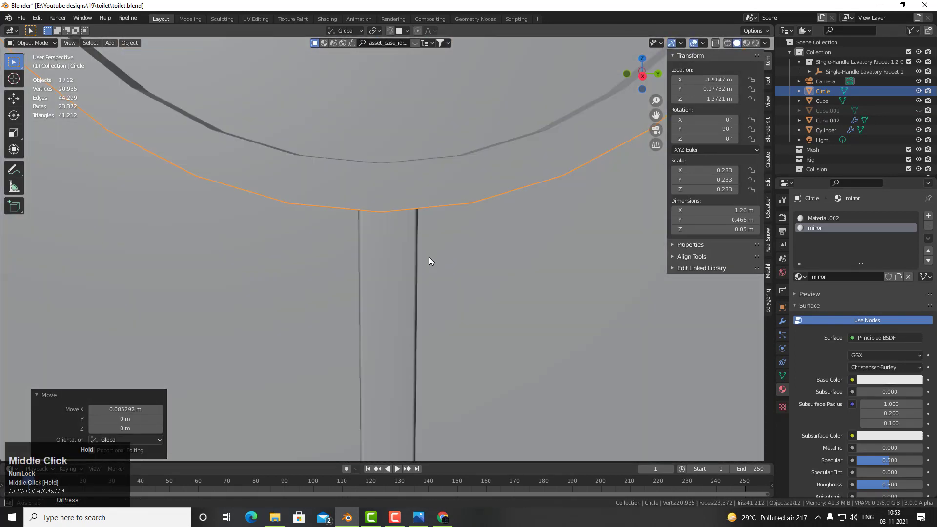
{"action": "scroll", "coordinate": [429, 260], "scroll_direction": "down", "scroll_amount": 3}
{"action": "left_click", "coordinate": [783, 321]}
{"action": "left_click", "coordinate": [862, 238]}
{"action": "left_click", "coordinate": [752, 244]}
{"action": "double_click", "coordinate": [865, 292]}
{"action": "type", "text": "0.002"}
{"action": "key", "text": "Return"}
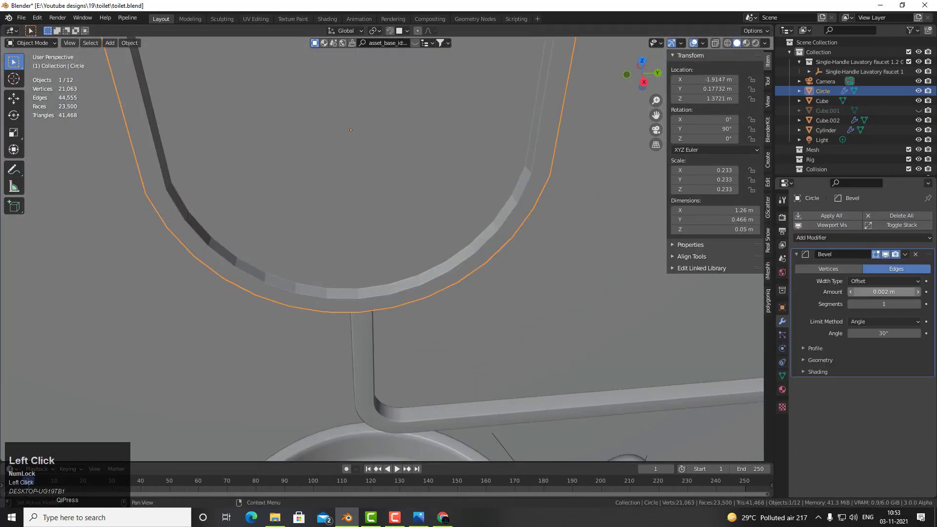
Add a Catmull-Clark Subdivision modifier to the mirror and open its mesh for editing
{"action": "scroll", "coordinate": [470, 320], "scroll_direction": "up", "scroll_amount": 4}
{"action": "left_click", "coordinate": [854, 237]}
{"action": "left_click", "coordinate": [762, 413]}
{"action": "key", "text": "Tab"}
{"action": "middle_click_drag", "start_coordinate": [762, 413], "coordinate": [717, 364]}
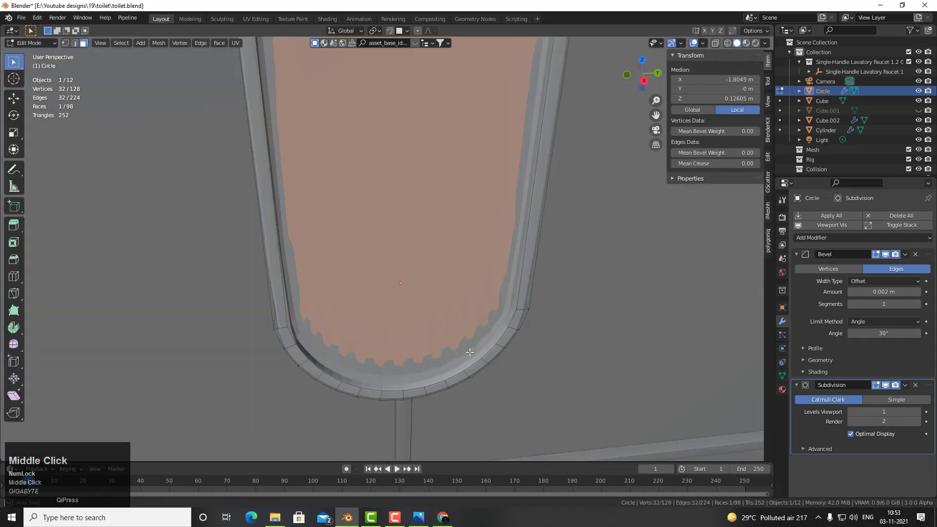
Inset the mirror's recessed face by about 0.039 m
{"action": "left_click", "coordinate": [783, 389]}
{"action": "key", "text": "i"}
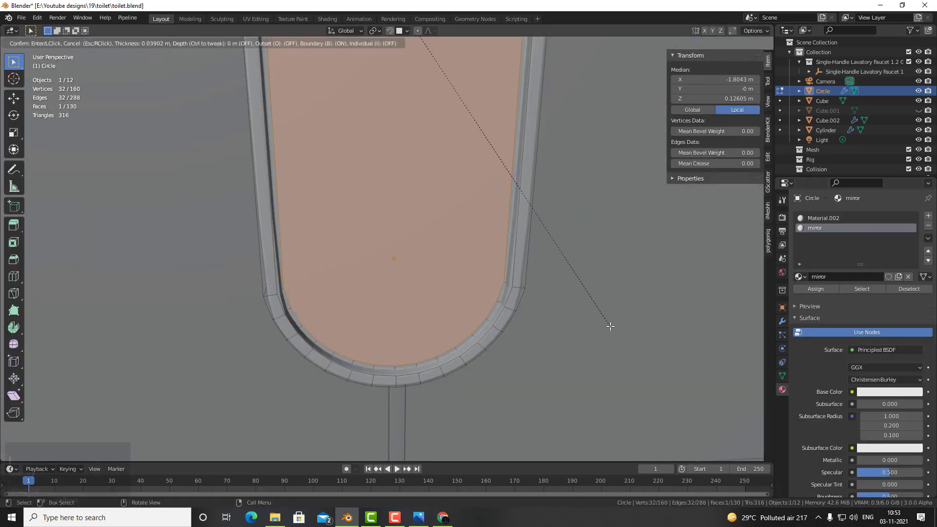
{"action": "left_click", "coordinate": [610, 326]}
{"action": "key", "text": "i"}
{"action": "key", "text": "Tab"}
Set the mirror's Subdivision viewport level to 2
{"action": "scroll", "coordinate": [517, 309], "scroll_direction": "up", "scroll_amount": 3}
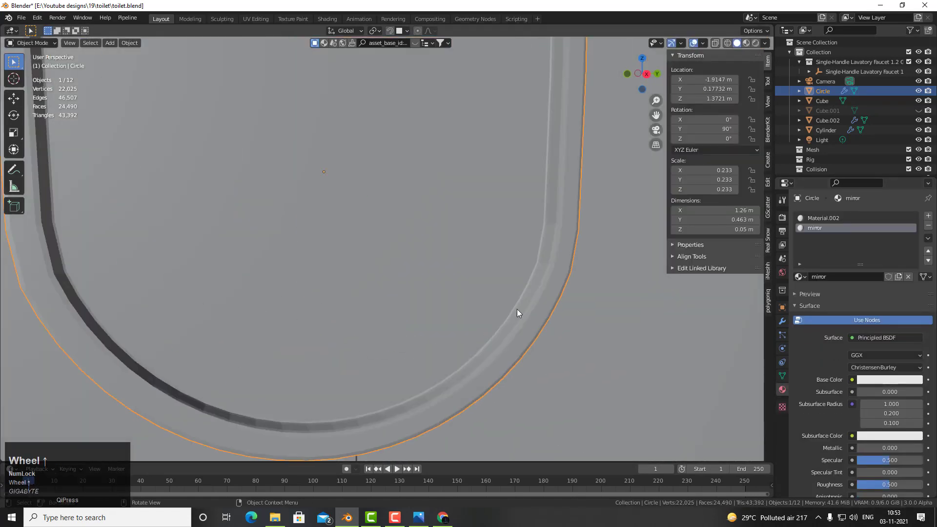
{"action": "scroll", "coordinate": [517, 309], "scroll_direction": "up", "scroll_amount": 3}
{"action": "left_click", "coordinate": [783, 321]}
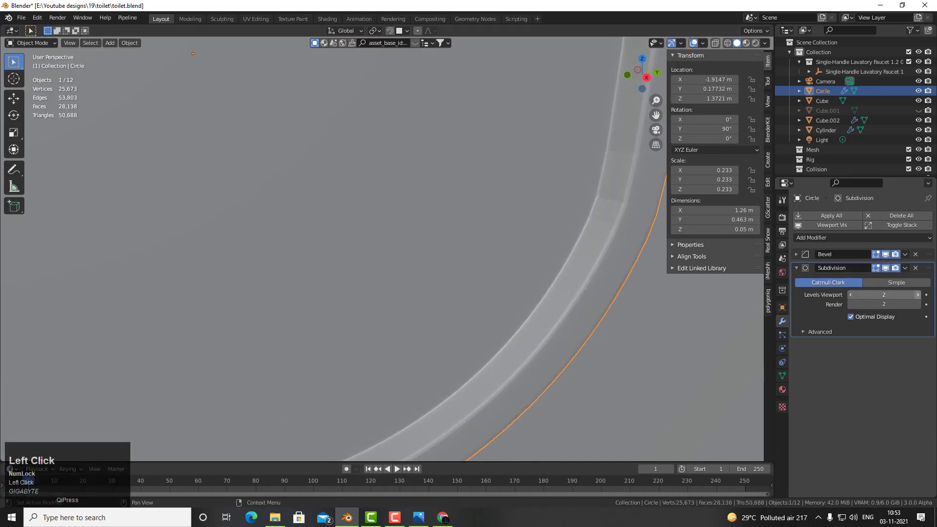
Duplicate the end face of the rail below the mirror and move the copy up along Z by about 0.53 m
{"action": "scroll", "coordinate": [581, 286], "scroll_direction": "down", "scroll_amount": 9}
{"action": "middle_click_drag", "start_coordinate": [419, 214], "coordinate": [361, 239]}
{"action": "left_click", "coordinate": [421, 293]}
{"action": "key", "text": "Tab"}
{"action": "scroll", "coordinate": [421, 274], "scroll_direction": "up", "scroll_amount": 3}
{"action": "left_click", "coordinate": [715, 43]}
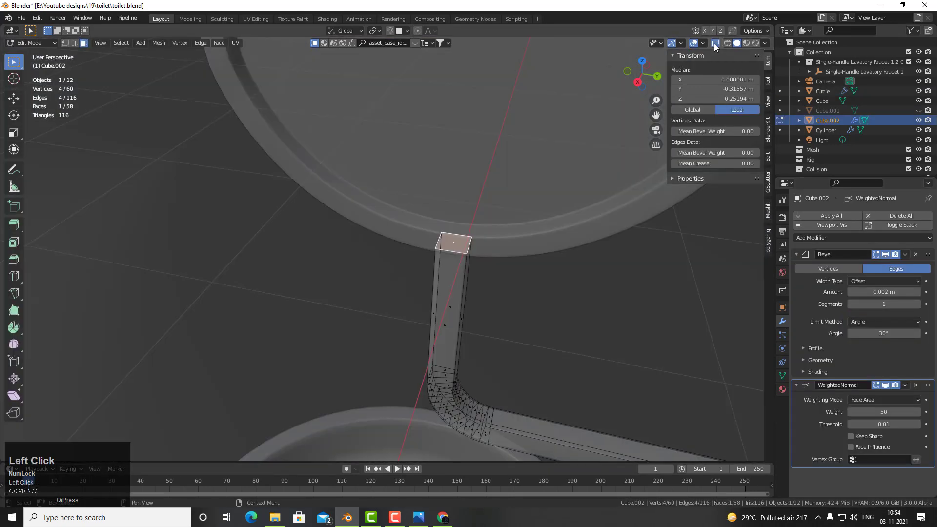
{"action": "scroll", "coordinate": [711, 45], "scroll_direction": "down", "scroll_amount": 2}
{"action": "left_click", "coordinate": [716, 44]}
{"action": "scroll", "coordinate": [468, 274], "scroll_direction": "down", "scroll_amount": 3}
{"action": "middle_click_drag", "start_coordinate": [479, 312], "coordinate": [446, 380]}
{"action": "key", "text": "shift+d"}
{"action": "key", "text": "z"}
{"action": "left_click", "coordinate": [447, 112]}
Raise the duplicated face another 0.72 m to the mirror's upper edge and extrude it up to the ceiling
{"action": "middle_click_drag", "start_coordinate": [464, 98], "coordinate": [446, 253], "text": "shift"}
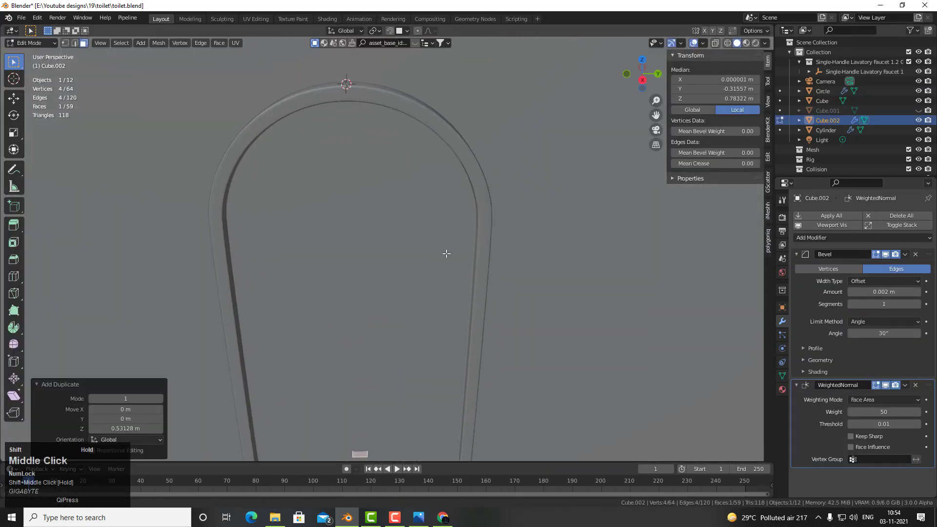
{"action": "left_click", "coordinate": [445, 312]}
{"action": "middle_click_drag", "start_coordinate": [445, 312], "coordinate": [429, 188]}
{"action": "scroll", "coordinate": [439, 293], "scroll_direction": "down", "scroll_amount": 3}
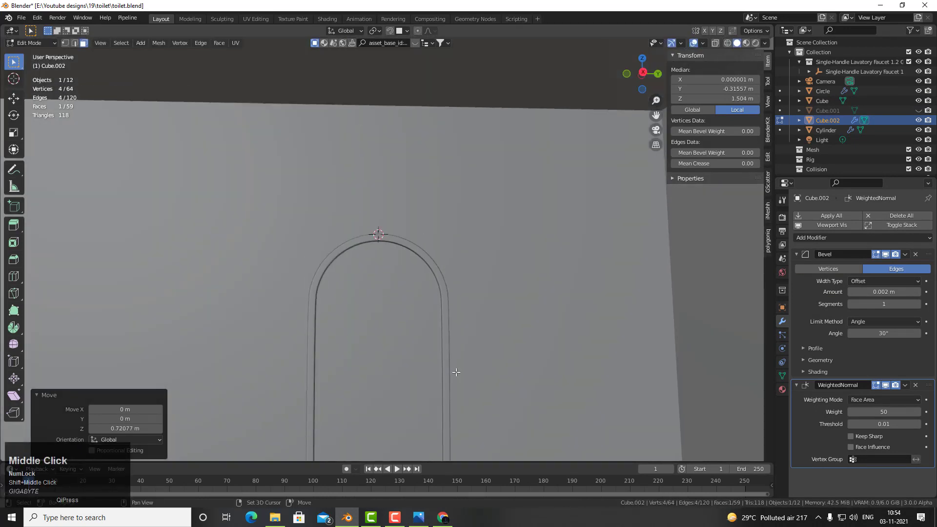
{"action": "left_click", "coordinate": [493, 226]}
{"action": "scroll", "coordinate": [425, 222], "scroll_direction": "up", "scroll_amount": 3}
{"action": "key", "text": "Tab"}
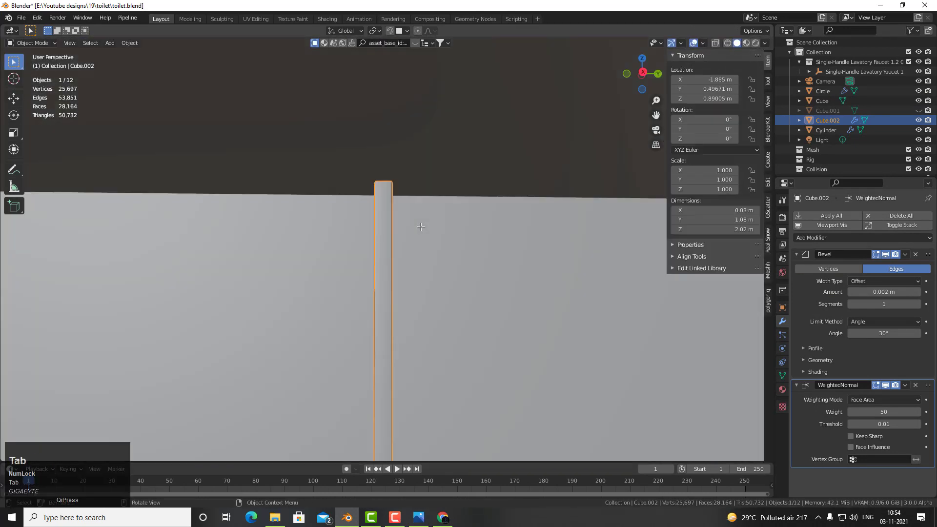
{"action": "key", "text": "ctrl+a"}
{"action": "left_click", "coordinate": [421, 219]}
Duplicate the upper end face of the ceiling rod in place and scale it by 2.5
{"action": "scroll", "coordinate": [418, 214], "scroll_direction": "up", "scroll_amount": 3}
{"action": "key", "text": "Tab"}
{"action": "middle_click_drag", "start_coordinate": [578, 215], "coordinate": [449, 251], "text": "shift"}
{"action": "scroll", "coordinate": [535, 235], "scroll_direction": "up", "scroll_amount": 2}
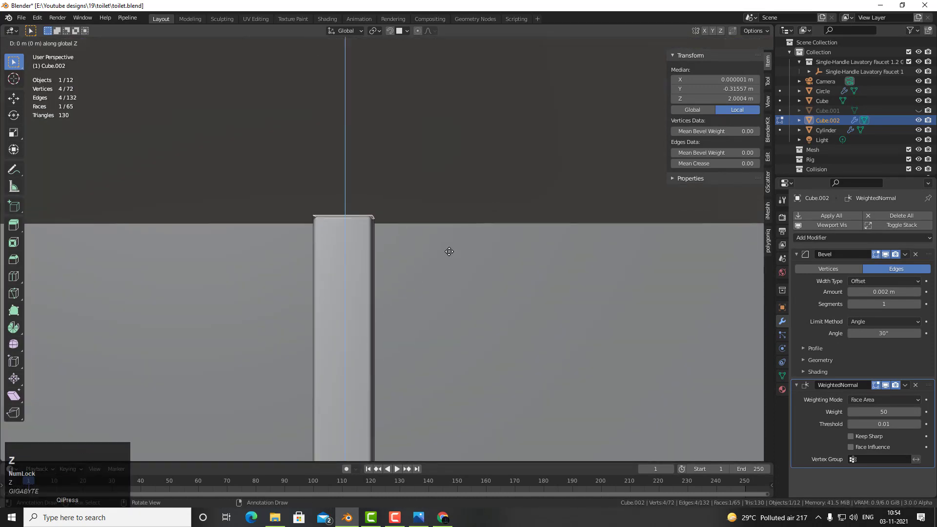
{"action": "right_click", "coordinate": [449, 251]}
{"action": "key", "text": "s"}
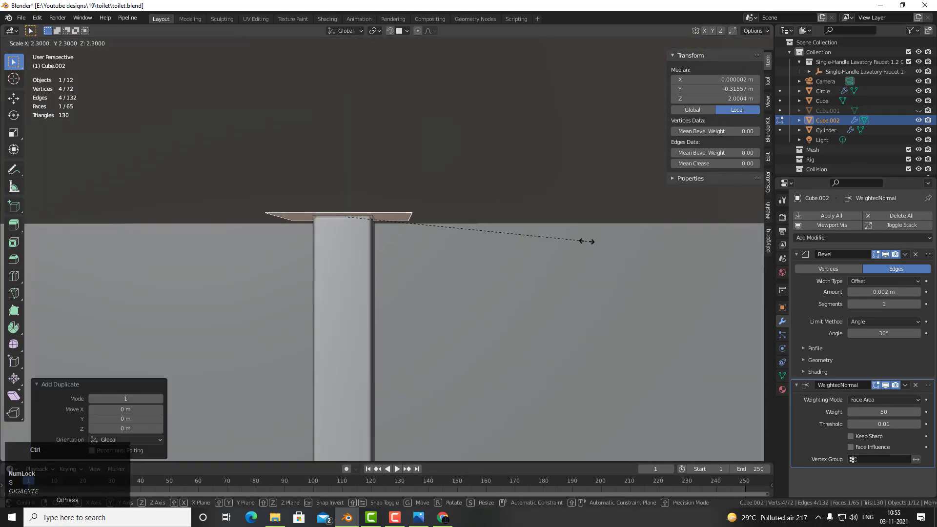
{"action": "left_click", "coordinate": [604, 242], "text": "ctrl"}
Extrude the enlarged face slightly upward to form a thin ceiling mounting plate
{"action": "middle_click_drag", "start_coordinate": [604, 243], "coordinate": [494, 324]}
{"action": "scroll", "coordinate": [519, 249], "scroll_direction": "down", "scroll_amount": 3}
{"action": "key", "text": "e"}
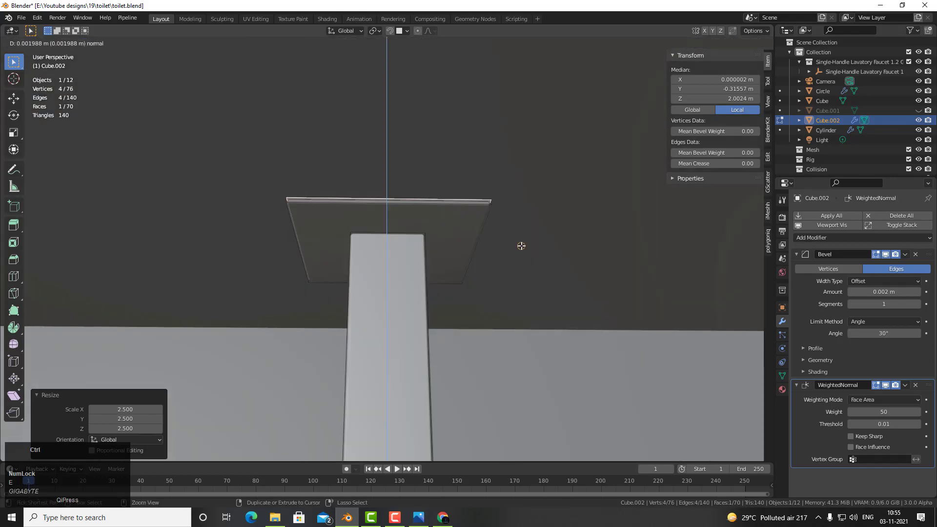
{"action": "left_click", "coordinate": [521, 241]}
{"action": "key", "text": "Tab"}
{"action": "middle_click_drag", "start_coordinate": [522, 241], "coordinate": [491, 253]}
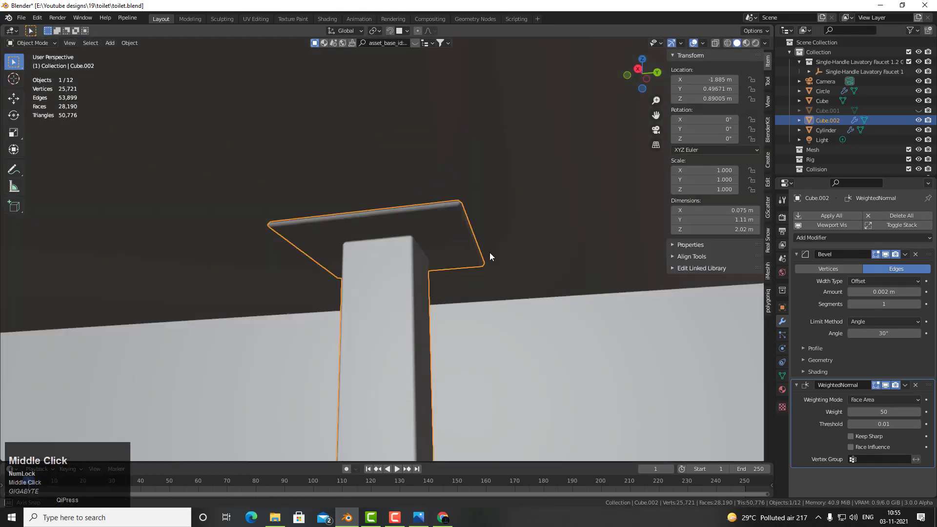
Apply the rail object's scale and save the file
{"action": "scroll", "coordinate": [454, 279], "scroll_direction": "down", "scroll_amount": 3}
{"action": "middle_click_drag", "start_coordinate": [454, 279], "coordinate": [423, 83], "text": "shift"}
{"action": "key", "text": "ctrl+a"}
{"action": "left_click", "coordinate": [397, 195]}
{"action": "scroll", "coordinate": [403, 226], "scroll_direction": "down", "scroll_amount": 3}
{"action": "key", "text": "ctrl+s"}
Check the Modern Toilet page on BlenderKit in the browser, return to Blender and place that model on the side wall
{"action": "middle_click_drag", "start_coordinate": [375, 265], "coordinate": [461, 180], "text": "shift"}
{"action": "left_click", "coordinate": [419, 521]}
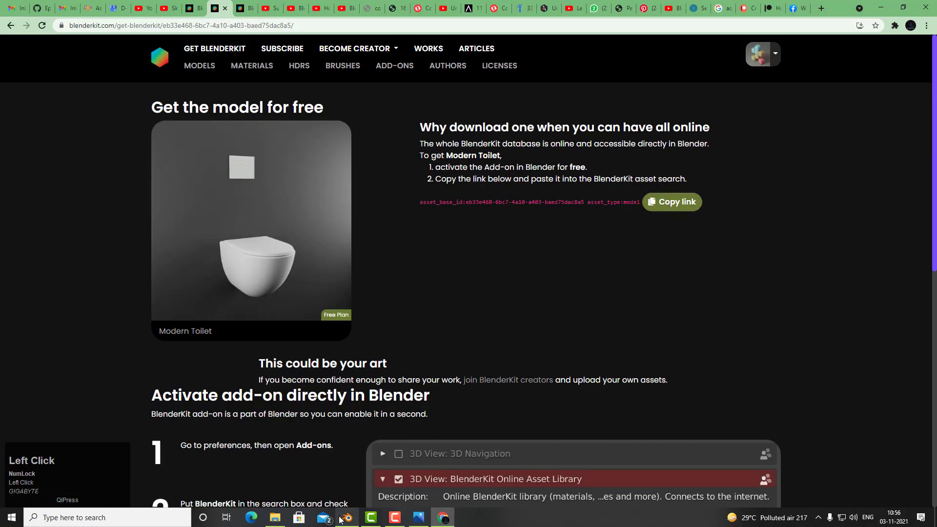
{"action": "left_click", "coordinate": [340, 521]}
{"action": "middle_click_drag", "start_coordinate": [518, 341], "coordinate": [523, 349]}
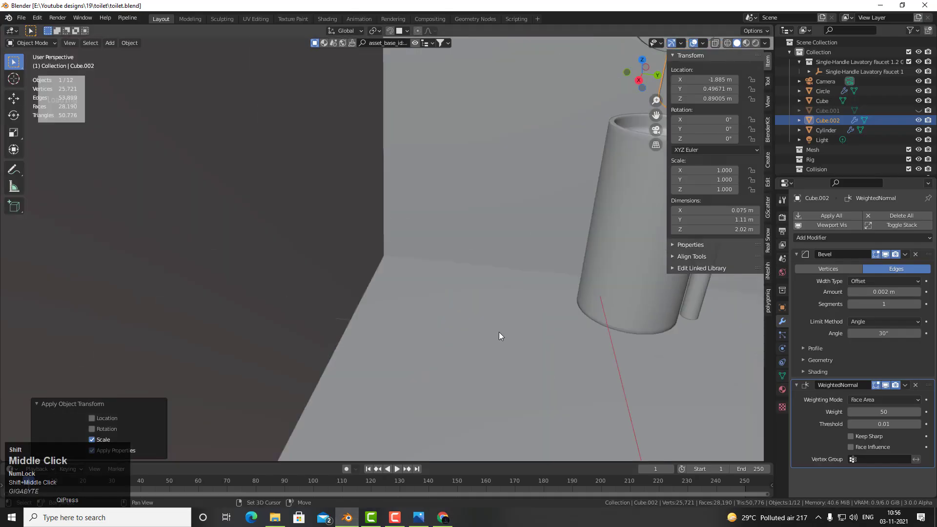
{"action": "scroll", "coordinate": [463, 352], "scroll_direction": "down", "scroll_amount": 2}
{"action": "left_click_drag", "start_coordinate": [66, 92], "coordinate": [379, 343]}
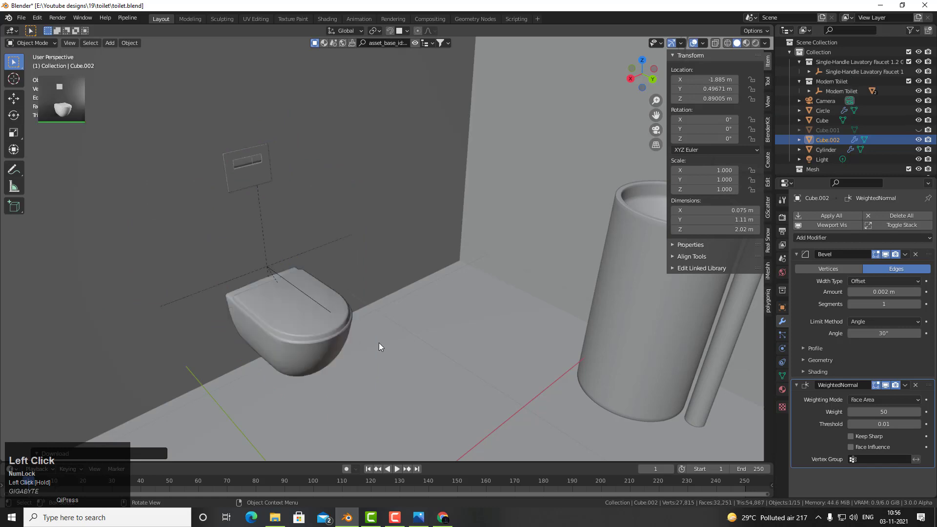
Select the washbasin, faucet, mirror and rail and shift them along Y by about 0.15 m toward the toilet
{"action": "mouse_move", "coordinate": [379, 343]}
{"action": "middle_mouse_down"}
{"action": "mouse_move", "coordinate": [426, 309]}
{"action": "mouse_move", "coordinate": [372, 345]}
{"action": "middle_mouse_up"}
{"action": "scroll", "coordinate": [373, 342], "scroll_direction": "down", "scroll_amount": 3}
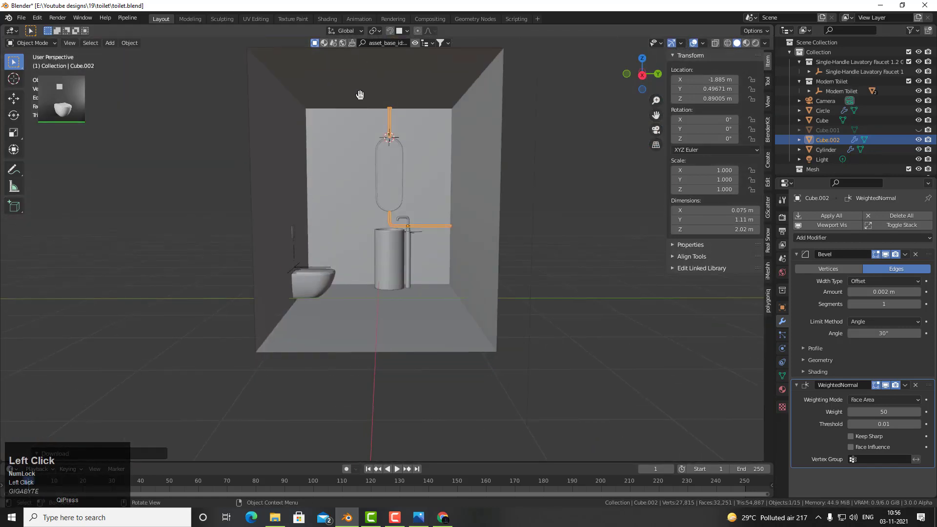
{"action": "left_click_drag", "start_coordinate": [379, 148], "coordinate": [494, 370]}
{"action": "left_click", "coordinate": [460, 334]}
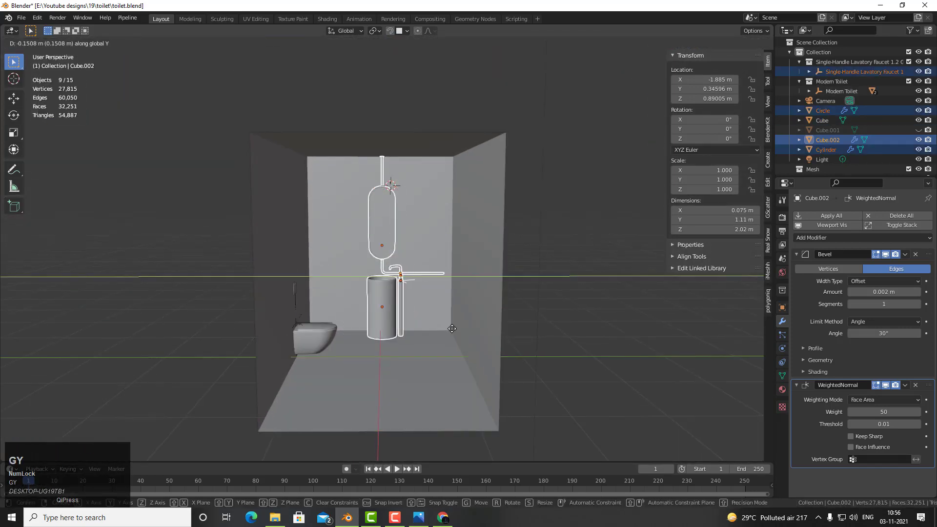
Move the side wall opposite the toilet inward along Y, narrowing the room to about 2.32 m
{"action": "key", "text": "Tab"}
{"action": "middle_click_drag", "start_coordinate": [461, 335], "coordinate": [481, 320]}
{"action": "key", "text": "alt+z"}
{"action": "key", "text": "1"}
{"action": "left_click", "coordinate": [527, 117]}
{"action": "left_click", "coordinate": [468, 220]}
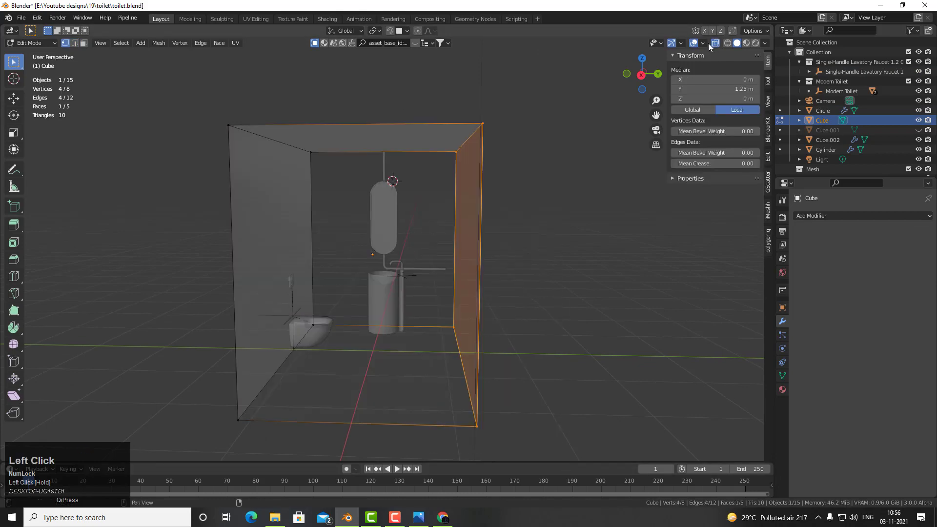
{"action": "key", "text": "alt+z"}
{"action": "middle_click_drag", "start_coordinate": [469, 220], "coordinate": [485, 283]}
{"action": "key", "text": "g"}
{"action": "key", "text": "y"}
{"action": "left_click", "coordinate": [439, 293]}
Add a centred horizontal loop cut around the room's walls at mid-height
{"action": "scroll", "coordinate": [416, 305], "scroll_direction": "up", "scroll_amount": 2}
{"action": "middle_click_drag", "start_coordinate": [417, 306], "coordinate": [341, 219]}
{"action": "scroll", "coordinate": [366, 246], "scroll_direction": "down", "scroll_amount": 4}
{"action": "key", "text": "ctrl+r"}
{"action": "left_click", "coordinate": [302, 255]}
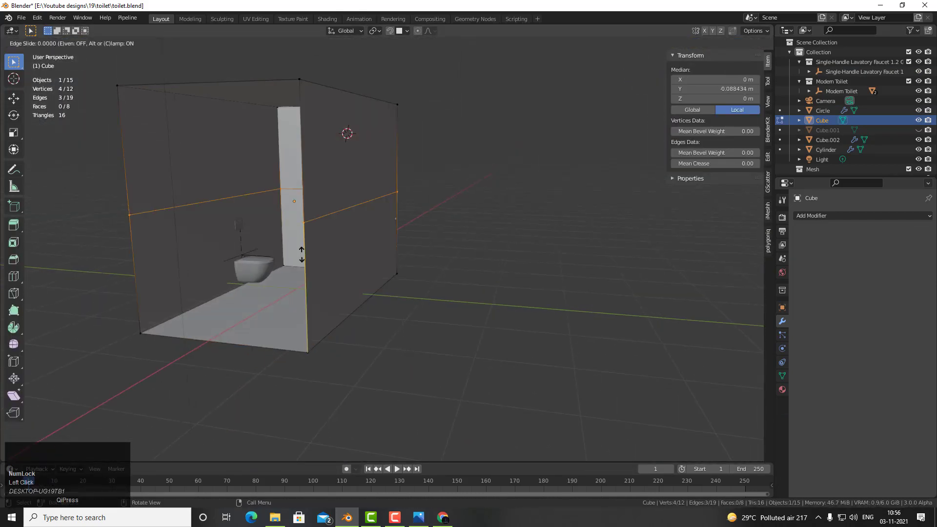
{"action": "right_click", "coordinate": [302, 254]}
{"action": "middle_click_drag", "start_coordinate": [302, 254], "coordinate": [376, 279]}
{"action": "scroll", "coordinate": [376, 279], "scroll_direction": "up", "scroll_amount": 3}
{"action": "key", "text": "Tab"}
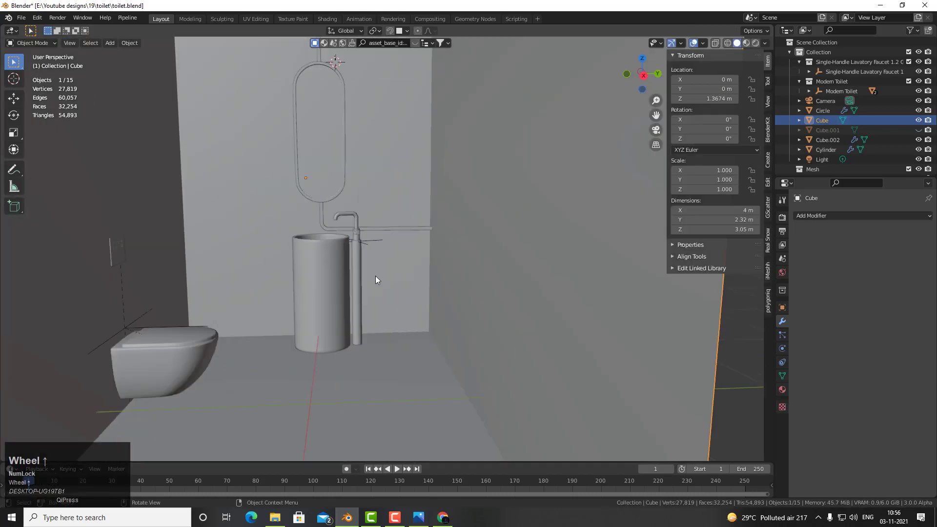
Select the lower walls and floor, add a second material, and name the materials "wall" and "base wall & floor"
{"action": "scroll", "coordinate": [376, 280], "scroll_direction": "down", "scroll_amount": 3}
{"action": "key", "text": "Tab"}
{"action": "scroll", "coordinate": [569, 293], "scroll_direction": "up", "scroll_amount": 1}
{"action": "left_click", "coordinate": [301, 401]}
{"action": "left_click", "coordinate": [783, 389]}
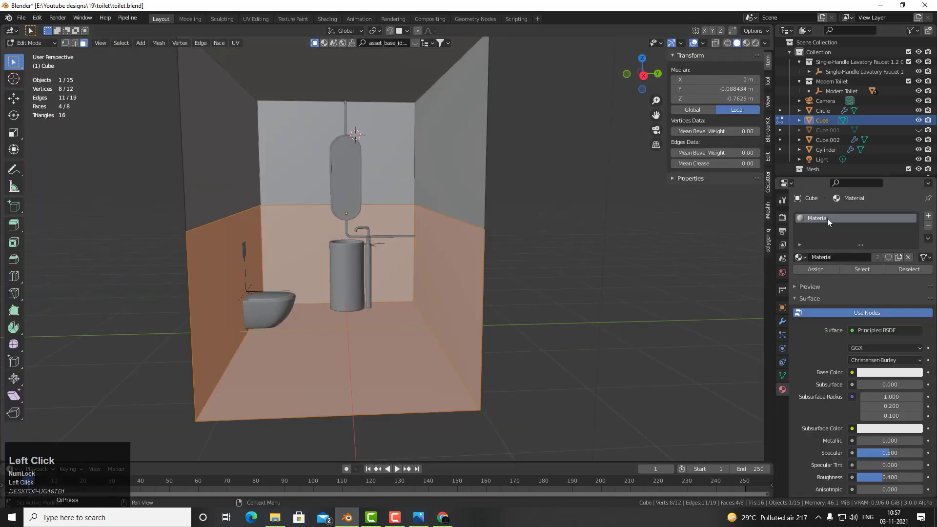
{"action": "left_click", "coordinate": [929, 215]}
{"action": "left_click", "coordinate": [851, 277]}
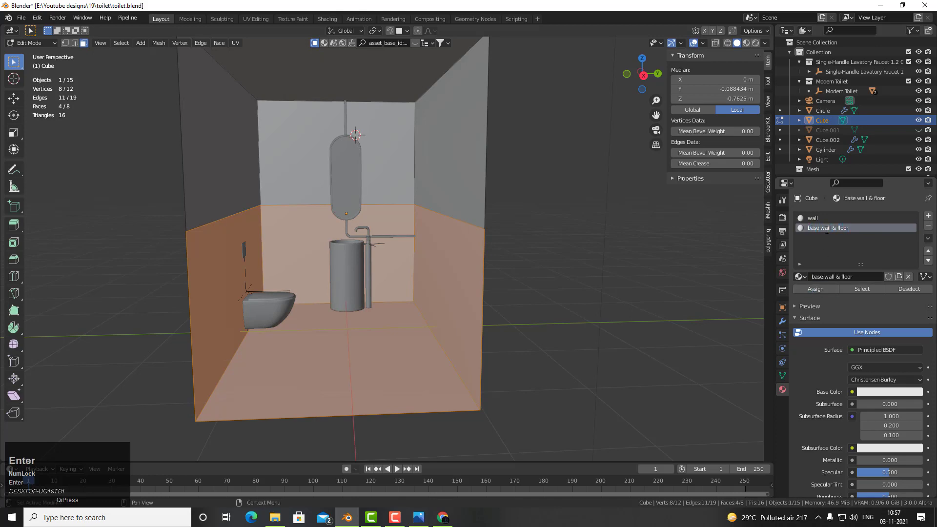
{"action": "key", "text": "Tab"}
Move the door along Y against the side wall opposite the toilet and hide the asset bar
{"action": "middle_click_drag", "start_coordinate": [313, 289], "coordinate": [446, 253]}
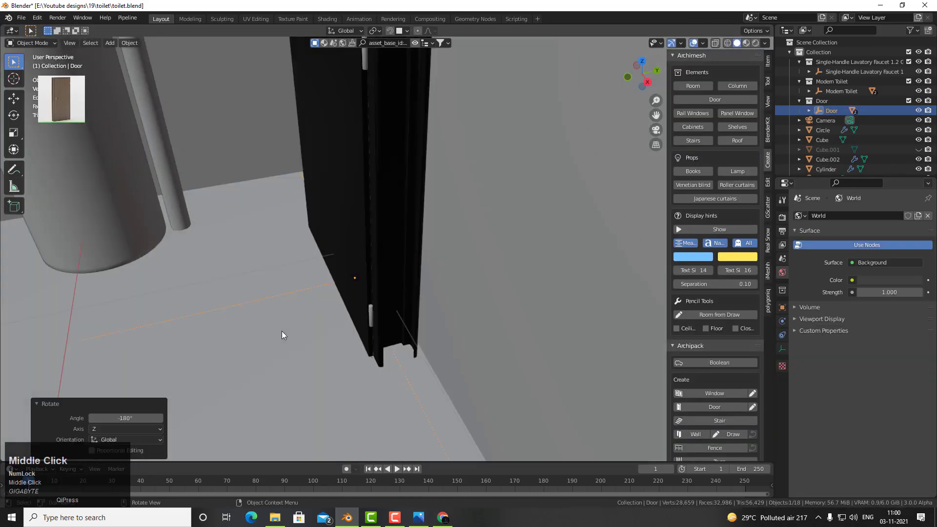
{"action": "scroll", "coordinate": [453, 294], "scroll_direction": "down", "scroll_amount": 5}
{"action": "middle_click_drag", "start_coordinate": [282, 331], "coordinate": [411, 374]}
{"action": "key", "text": "g"}
{"action": "key", "text": "y"}
{"action": "left_click", "coordinate": [460, 300]}
{"action": "left_click", "coordinate": [415, 43]}
Add a camera, make it the active camera and lock it to the view, facing the washbasin wall
{"action": "key", "text": "shift+a"}
{"action": "left_click", "coordinate": [386, 452]}
{"action": "key", "text": "ctrl+KP_0"}
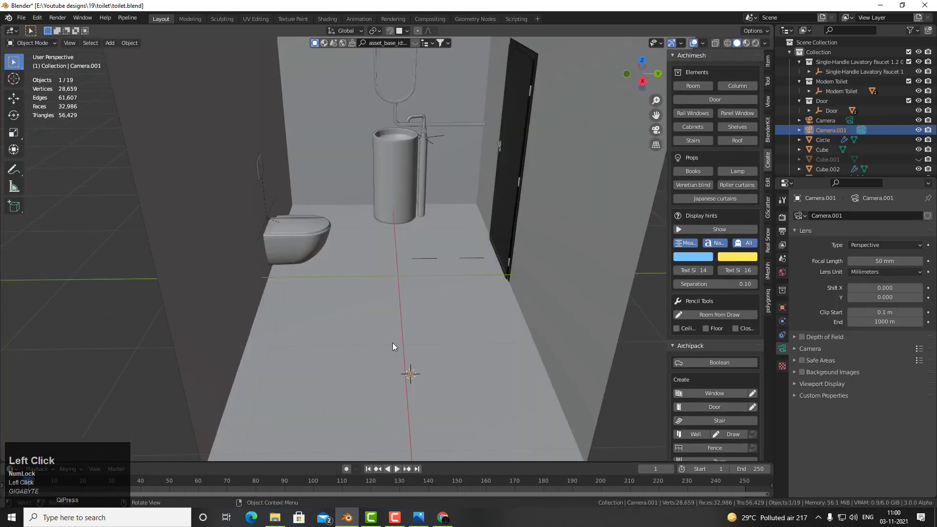
{"action": "left_click", "coordinate": [768, 103]}
{"action": "middle_click_drag", "start_coordinate": [415, 274], "coordinate": [441, 300]}
Set the new camera's passepartout to 1.000 and its focal length to 40 mm
{"action": "left_click", "coordinate": [822, 384]}
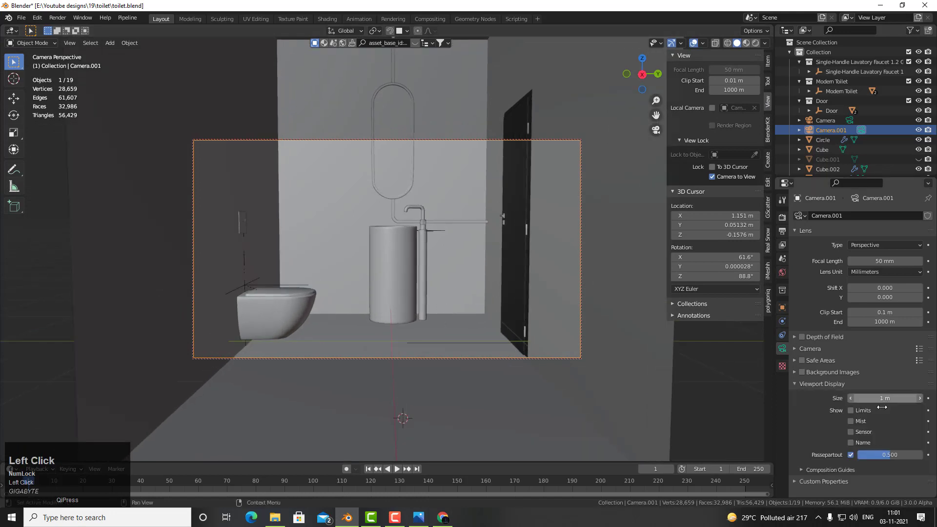
{"action": "left_click_drag", "start_coordinate": [885, 455], "coordinate": [869, 342]}
{"action": "type", "text": "40"}
{"action": "key", "text": "Return"}
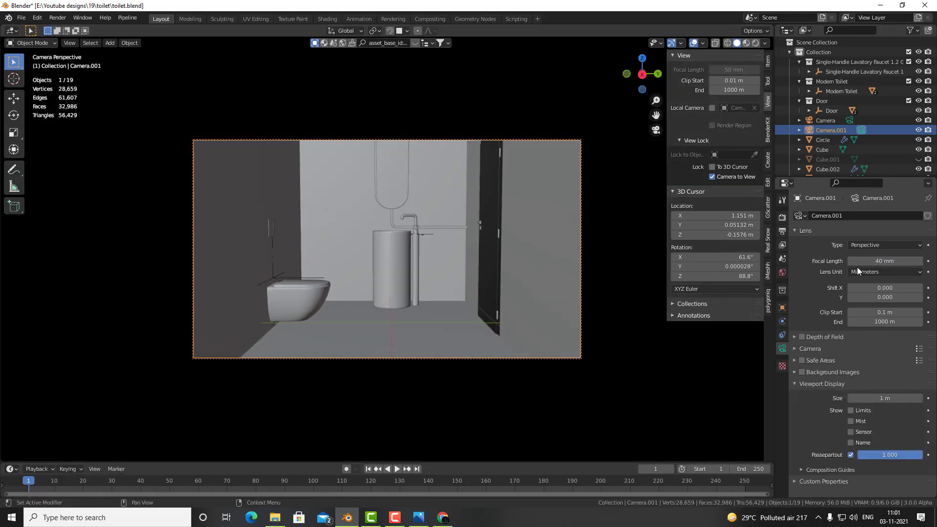
Set the output resolution's Y value to 1920 px for a square frame
{"action": "left_click", "coordinate": [783, 230]}
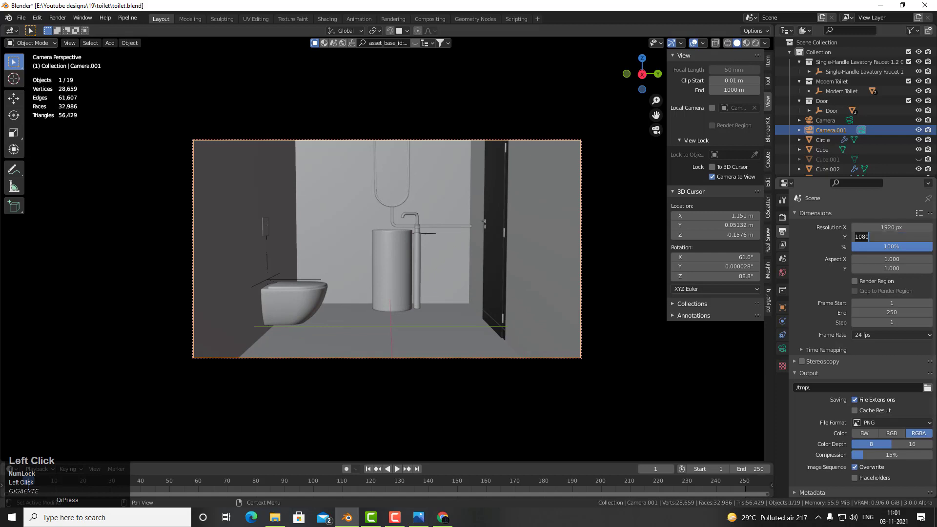
{"action": "key", "text": "BackSpace"}
{"action": "key", "text": "BackSpace"}
{"action": "key", "text": "BackSpace"}
{"action": "key", "text": "BackSpace"}
{"action": "type", "text": "1920"}
{"action": "key", "text": "Return"}
Reframe the room through the camera and set the camera's X rotation to 90°
{"action": "middle_click_drag", "start_coordinate": [454, 264], "coordinate": [498, 264]}
{"action": "left_click", "coordinate": [768, 61]}
{"action": "double_click", "coordinate": [703, 119]}
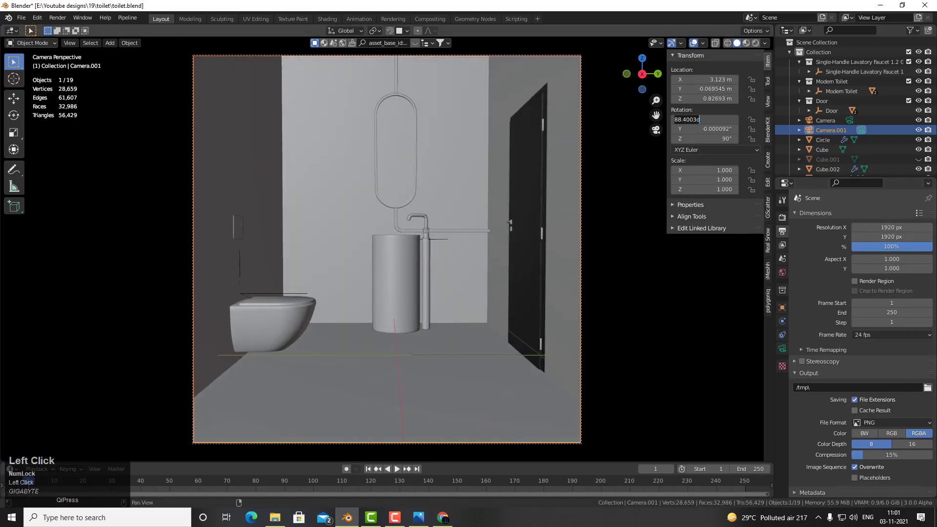
{"action": "type", "text": "90"}
{"action": "key", "text": "Return"}
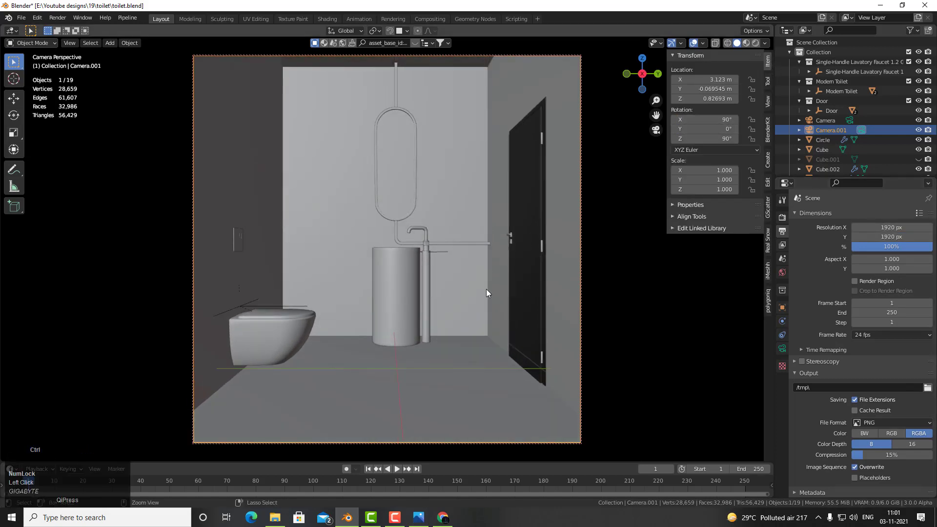
{"action": "middle_click_drag", "start_coordinate": [487, 290], "coordinate": [469, 293]}
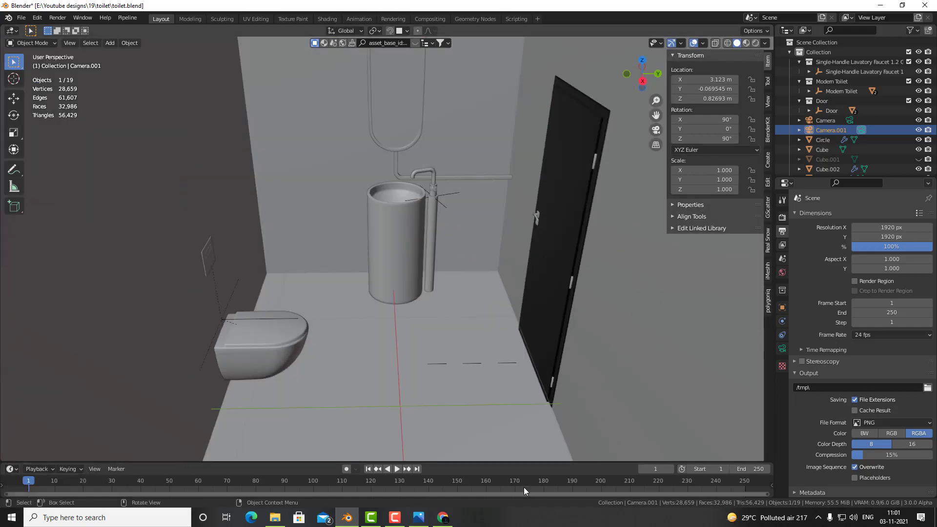
Duplicate the room's ceiling face, separate it into its own object and lower it below the original
{"action": "left_click", "coordinate": [396, 518]}
{"action": "left_click", "coordinate": [891, 472]}
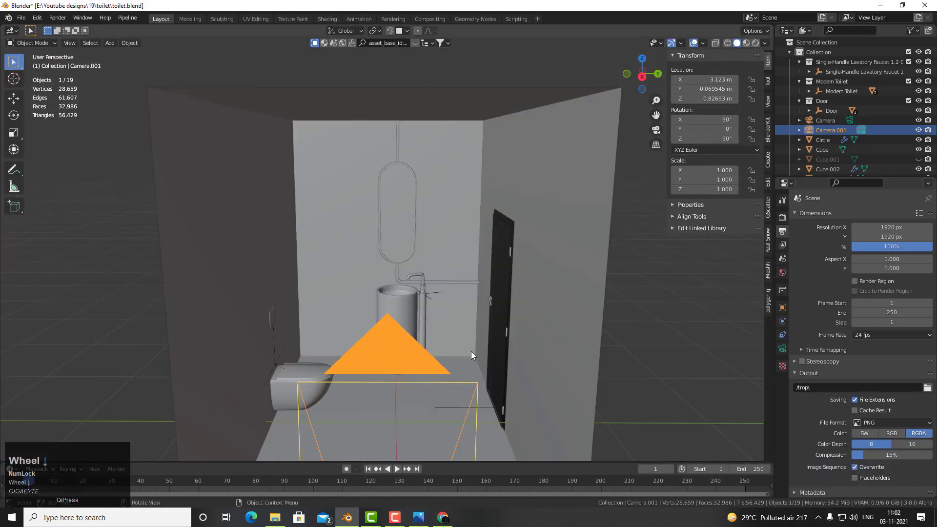
{"action": "middle_click_drag", "start_coordinate": [471, 352], "coordinate": [420, 235]}
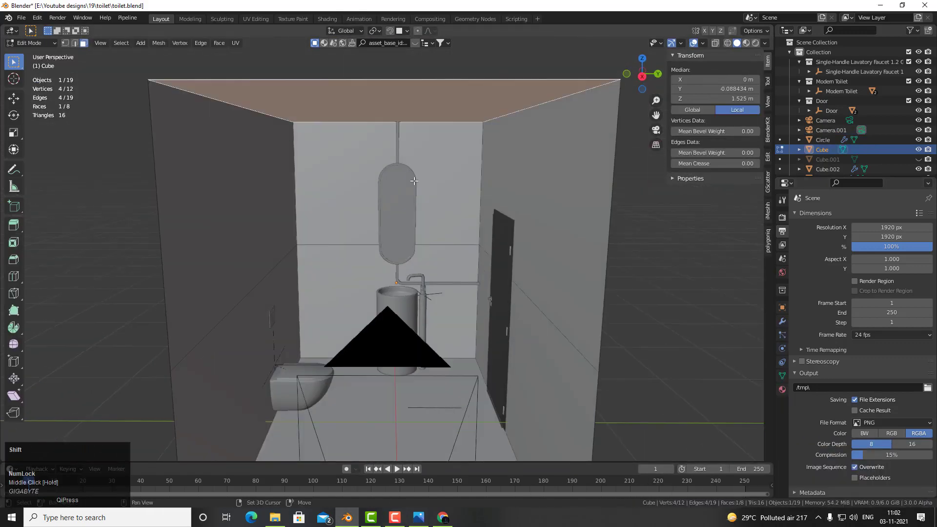
{"action": "key", "text": "g"}
{"action": "key", "text": "z"}
{"action": "left_click", "coordinate": [415, 190]}
{"action": "right_click", "coordinate": [409, 225]}
{"action": "left_click", "coordinate": [409, 225]}
{"action": "left_click", "coordinate": [453, 224]}
Shorten the duplicated ceiling panel to 3.8 m along X, leaving a gap at the washbasin wall
{"action": "left_click_drag", "start_coordinate": [417, 81], "coordinate": [517, 234]}
{"action": "key", "text": "g"}
{"action": "key", "text": "y"}
{"action": "middle_click_drag", "start_coordinate": [517, 234], "coordinate": [452, 219]}
{"action": "left_click", "coordinate": [556, 223]}
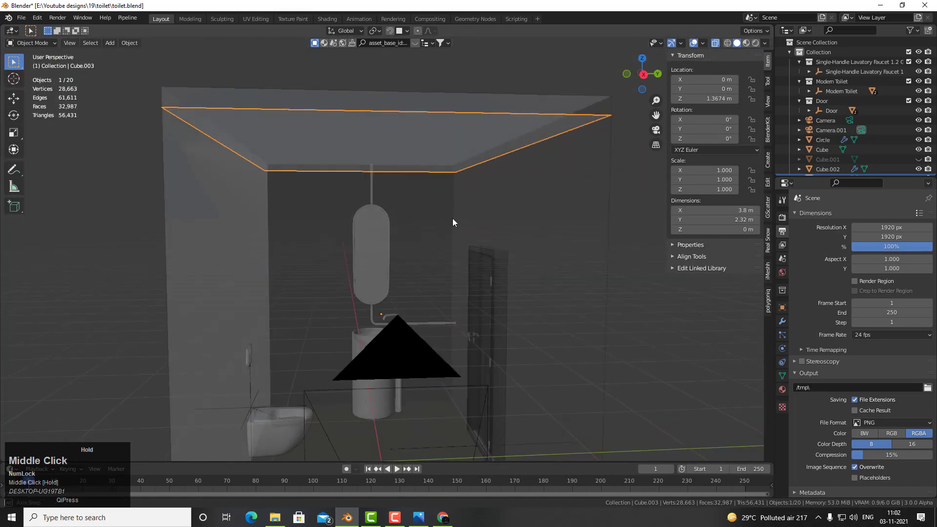
Extrude the ceiling panel's face to give the panel a thickness of 0.05 m
{"action": "type", "text": "ae.05"}
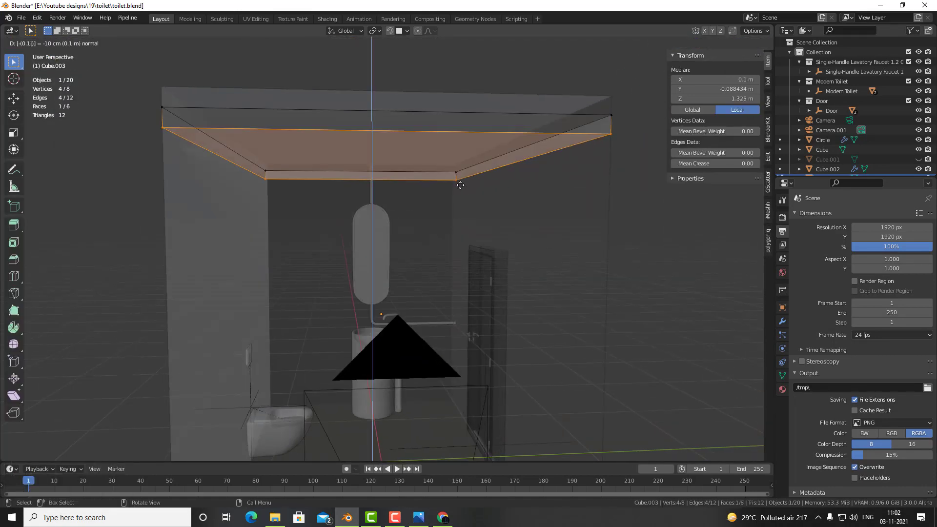
{"action": "key", "text": "Return"}
{"action": "key", "text": "Tab"}
Place the 3D cursor above the ceiling gap near the washbasin wall, add an area light there and open its light settings
{"action": "scroll", "coordinate": [441, 189], "scroll_direction": "down", "scroll_amount": 3}
{"action": "middle_click_drag", "start_coordinate": [441, 190], "coordinate": [391, 215]}
{"action": "scroll", "coordinate": [470, 157], "scroll_direction": "up", "scroll_amount": 3}
{"action": "scroll", "coordinate": [469, 156], "scroll_direction": "down", "scroll_amount": 3}
{"action": "middle_click_drag", "start_coordinate": [391, 215], "coordinate": [380, 210], "text": "shift"}
{"action": "middle_click_drag", "start_coordinate": [381, 210], "coordinate": [362, 205]}
{"action": "middle_click_drag", "start_coordinate": [484, 170], "coordinate": [441, 161]}
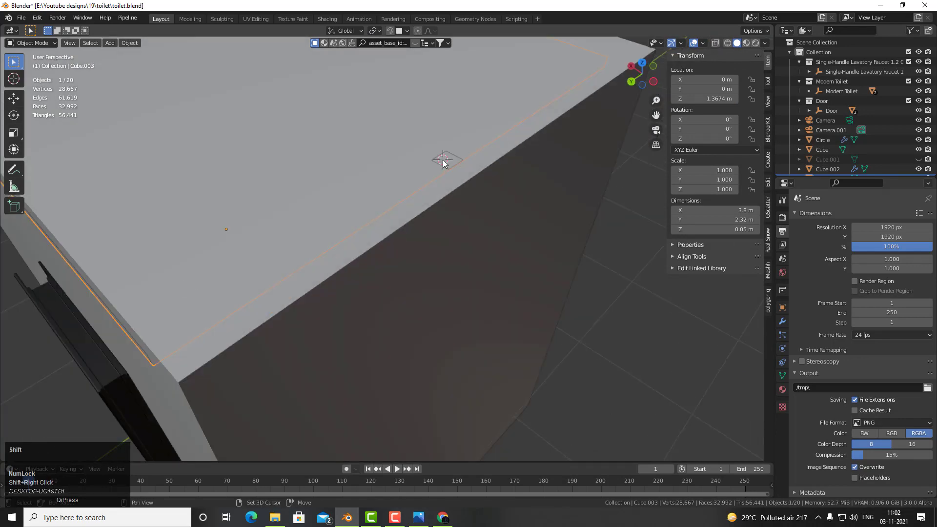
{"action": "key", "text": "shift+a"}
{"action": "mouse_move", "coordinate": [405, 155]}
{"action": "left_click", "coordinate": [496, 189]}
{"action": "middle_click_drag", "start_coordinate": [496, 190], "coordinate": [775, 321]}
{"action": "left_click", "coordinate": [782, 348]}
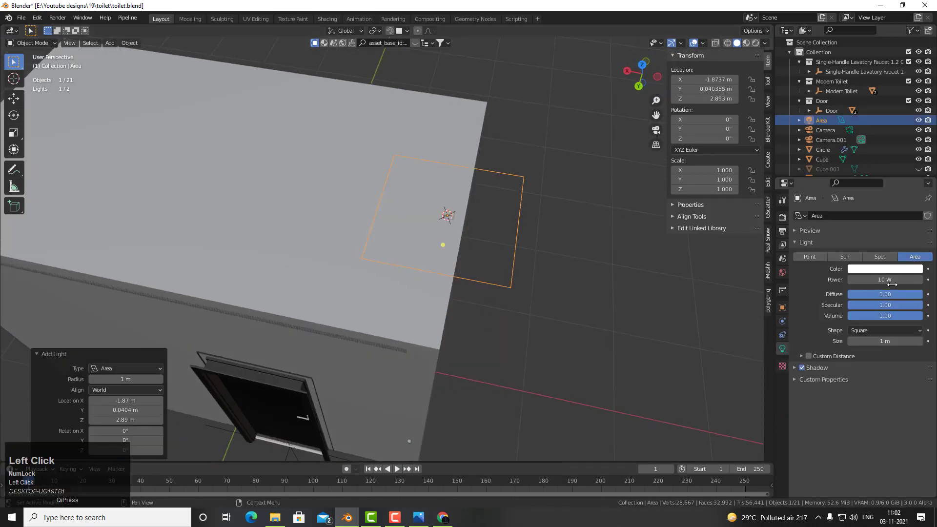
Set the render engine to Cycles with the Experimental feature set and GPU Compute as the device
{"action": "middle_click_drag", "start_coordinate": [420, 293], "coordinate": [786, 245]}
{"action": "scroll", "coordinate": [444, 319], "scroll_direction": "down", "scroll_amount": 2}
{"action": "left_click", "coordinate": [782, 217]}
{"action": "left_click", "coordinate": [912, 217]}
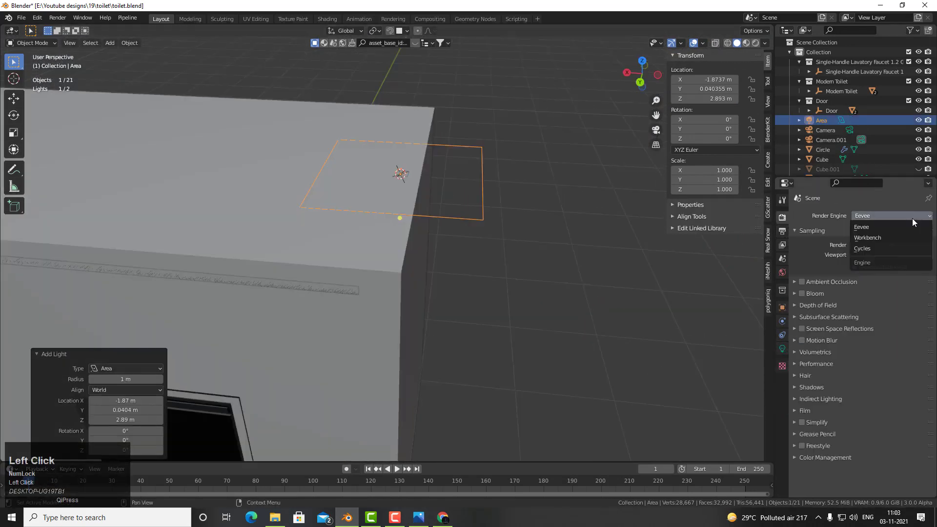
{"action": "left_click", "coordinate": [871, 254]}
{"action": "left_click", "coordinate": [893, 240]}
{"action": "left_click", "coordinate": [879, 253]}
Check the preferences, enable OptiX viewport denoising with 293 samples and set the render samples to 1000
{"action": "left_click", "coordinate": [37, 18]}
{"action": "left_click", "coordinate": [73, 156]}
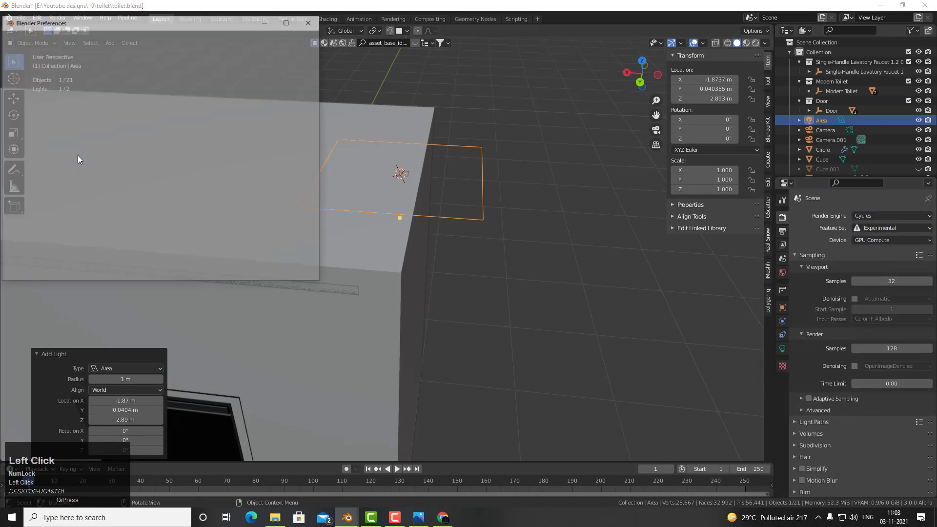
{"action": "left_click", "coordinate": [119, 186]}
{"action": "left_click", "coordinate": [391, 31]}
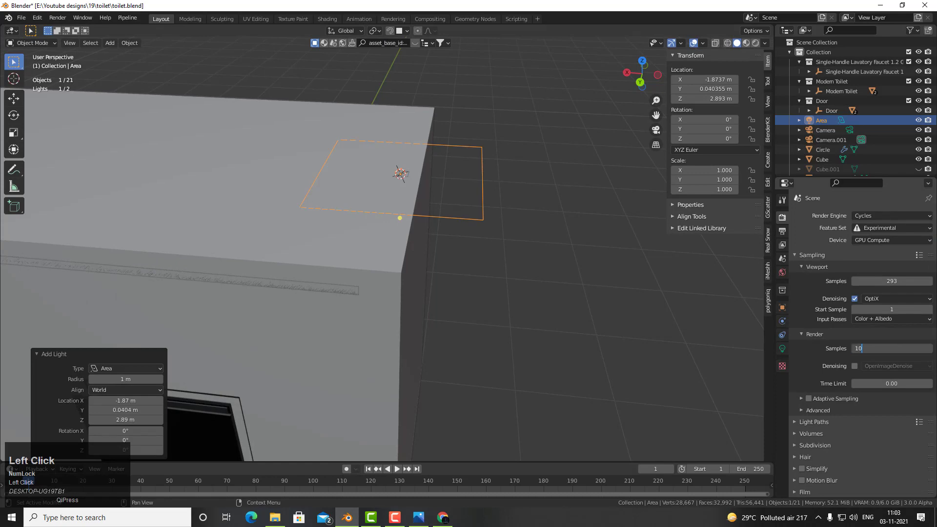
{"action": "type", "text": "10"}
{"action": "key", "text": "Return"}
Change the area light's shape to Rectangle, 0.02 m in X and about 2.14 m in Y
{"action": "middle_click_drag", "start_coordinate": [391, 244], "coordinate": [405, 274]}
{"action": "left_click", "coordinate": [783, 349]}
{"action": "left_click", "coordinate": [886, 294]}
{"action": "left_click", "coordinate": [878, 321]}
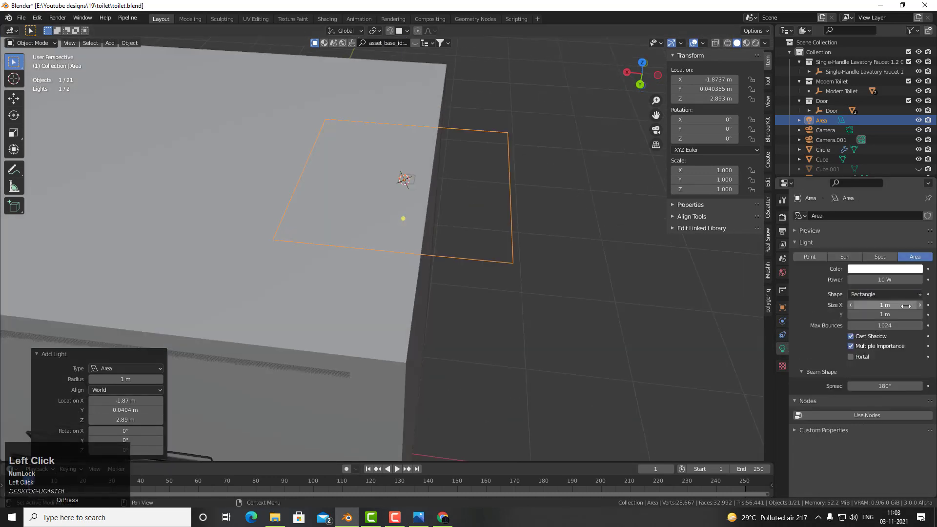
{"action": "left_click_drag", "start_coordinate": [906, 306], "coordinate": [913, 306]}
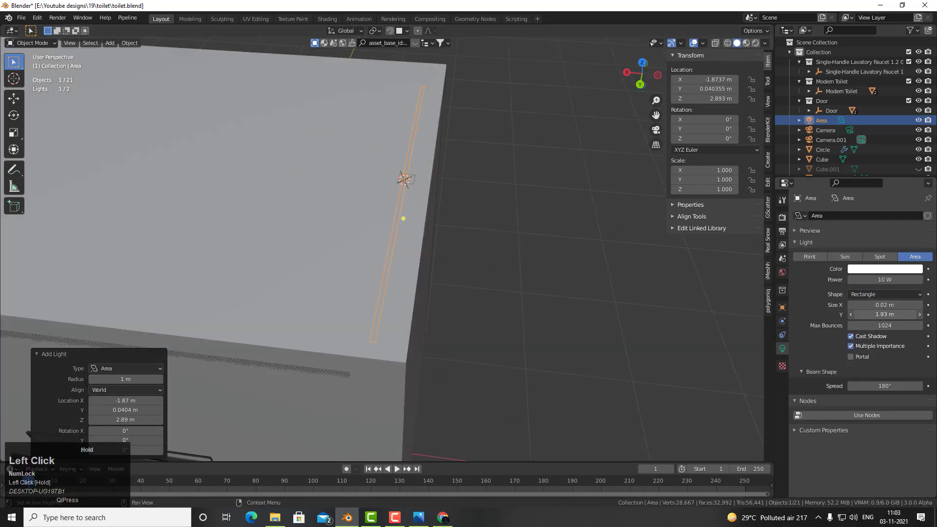
Center the strip light across the room along Y and extend its Y size to about 2.19 m
{"action": "middle_click_drag", "start_coordinate": [548, 299], "coordinate": [456, 301], "text": "alt"}
{"action": "key", "text": "g"}
{"action": "key", "text": "y"}
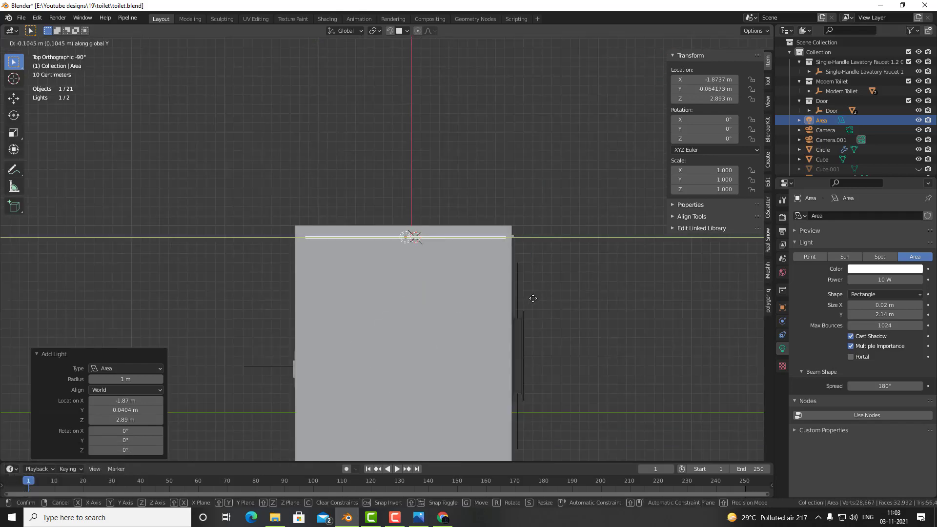
{"action": "left_click", "coordinate": [533, 298]}
{"action": "left_click_drag", "start_coordinate": [885, 315], "coordinate": [894, 315]}
{"action": "key", "text": "g"}
{"action": "key", "text": "y"}
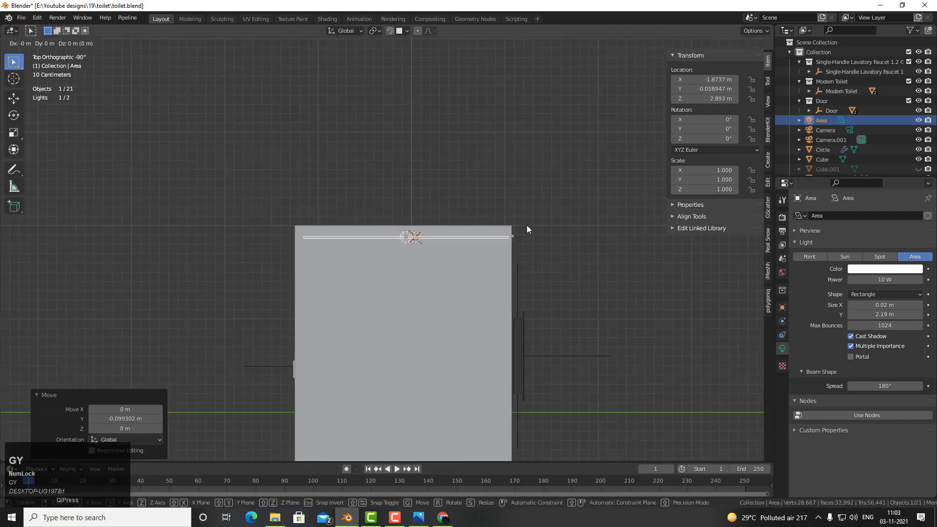
{"action": "left_click", "coordinate": [525, 225]}
Rotate the strip light 180° about Y so it shines upward and adjust its height at the ceiling gap
{"action": "middle_click_drag", "start_coordinate": [525, 225], "coordinate": [450, 245]}
{"action": "type", "text": "ry180"}
{"action": "key", "text": "Return"}
{"action": "key", "text": "g"}
{"action": "key", "text": "z"}
{"action": "left_click", "coordinate": [470, 209]}
Move the strip light about 0.11 m along X, away from the washbasin wall, and save the file
{"action": "key", "text": "g"}
{"action": "key", "text": "y"}
{"action": "key", "text": "x"}
{"action": "left_click", "coordinate": [503, 261]}
{"action": "middle_click_drag", "start_coordinate": [503, 261], "coordinate": [518, 257]}
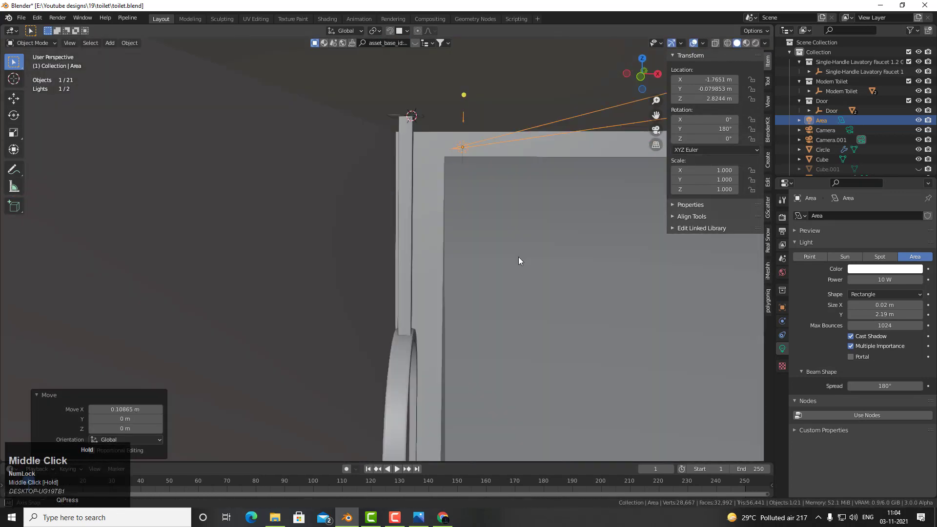
{"action": "left_click", "coordinate": [601, 273]}
{"action": "middle_click_drag", "start_coordinate": [600, 274], "coordinate": [444, 202]}
{"action": "key", "text": "ctrl+s"}
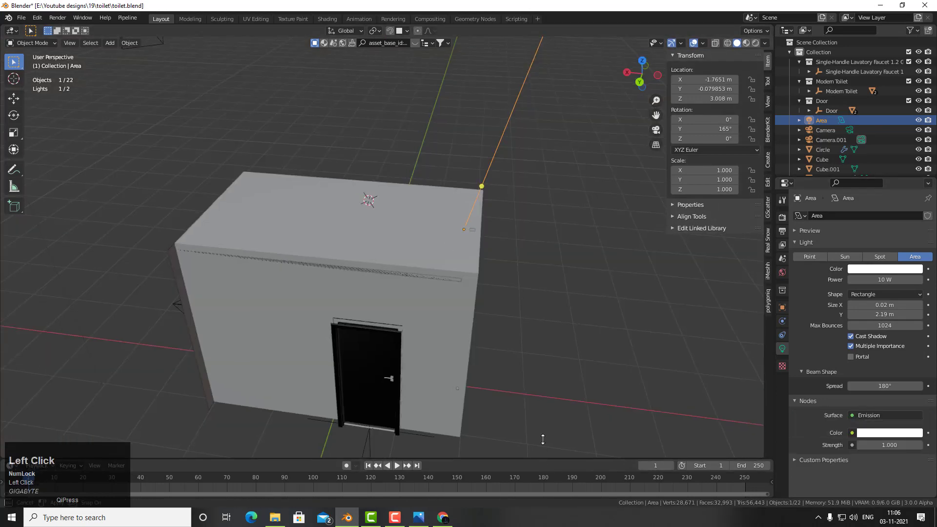
Open the Shader Editor below the viewport, add a Blackbody node and connect it to the strip light's Emission color
{"action": "left_click", "coordinate": [12, 362]}
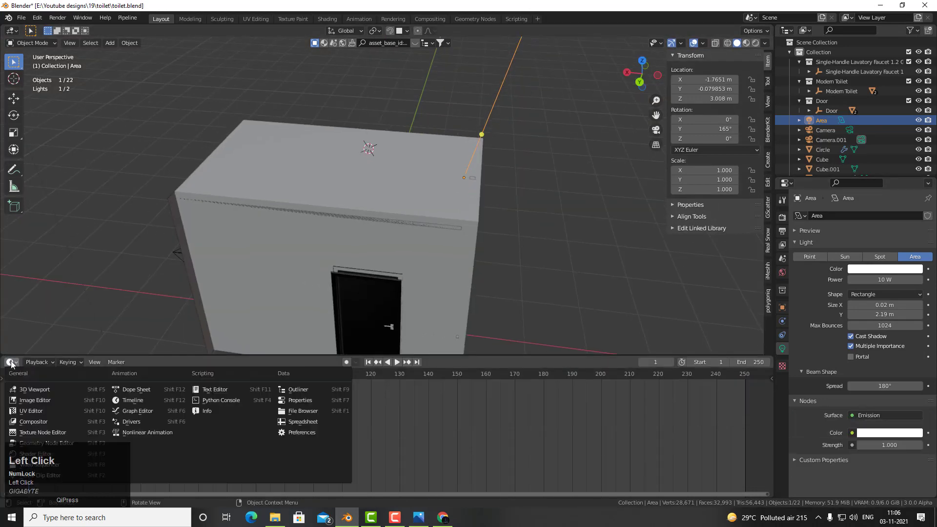
{"action": "left_click", "coordinate": [37, 462]}
{"action": "key", "text": "shift+a"}
{"action": "type", "text": "bl"}
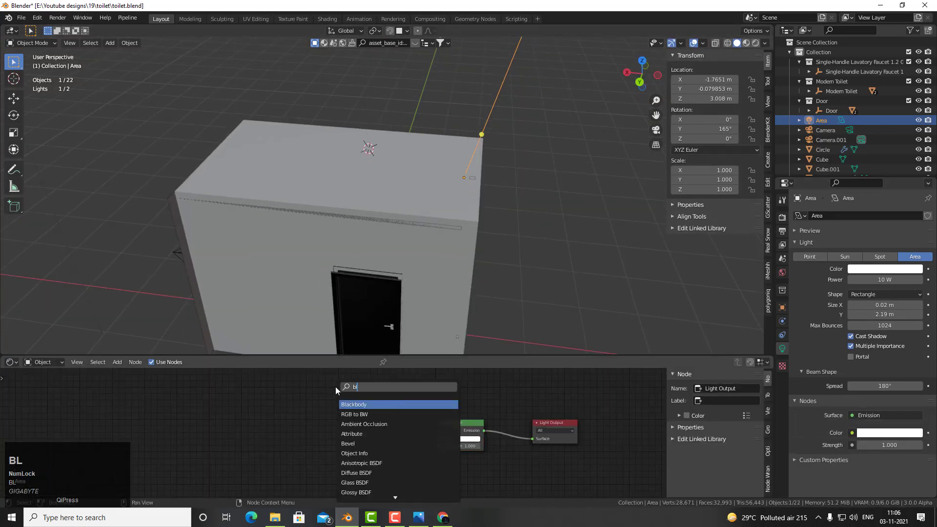
{"action": "key", "text": "Return"}
{"action": "left_click", "coordinate": [419, 455]}
{"action": "left_click_drag", "start_coordinate": [411, 450], "coordinate": [438, 448]}
Set the Blackbody temperature to 4000, preview the light rendered through the camera, and collapse the node editor
{"action": "middle_click_drag", "start_coordinate": [476, 298], "coordinate": [473, 336]}
{"action": "key", "text": "KP_0"}
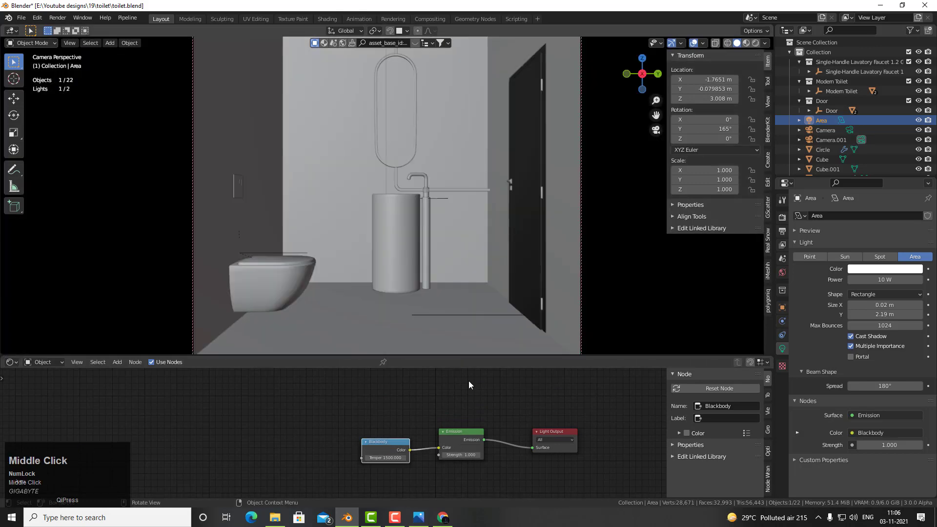
{"action": "key", "text": "z"}
{"action": "left_click", "coordinate": [402, 194]}
{"action": "type", "text": "4000"}
{"action": "key", "text": "Return"}
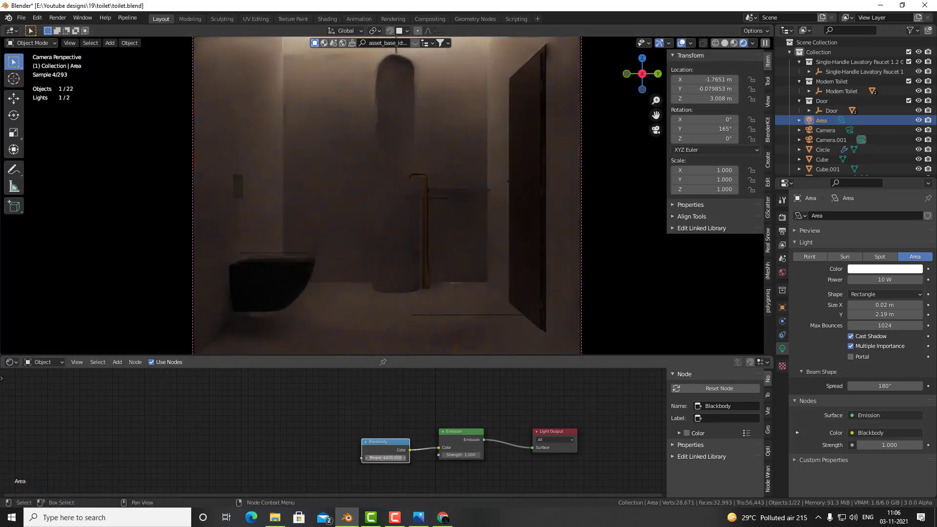
{"action": "key", "text": "z"}
{"action": "left_click", "coordinate": [488, 284]}
{"action": "left_click_drag", "start_coordinate": [442, 355], "coordinate": [442, 486]}
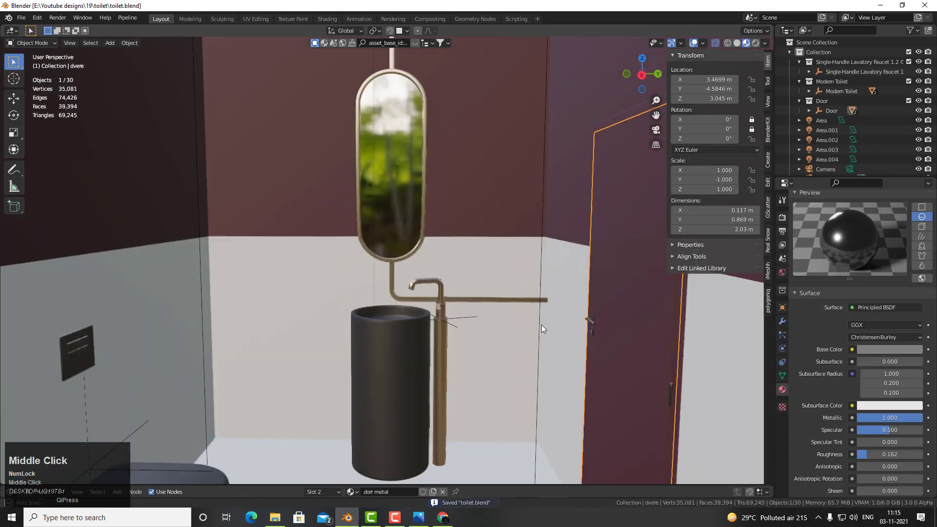
Download the Bardiglio Marble surface at 2K resolution in Quixel Bridge, export it, and start another Blender instance
{"action": "middle_click_drag", "start_coordinate": [541, 324], "coordinate": [489, 313], "text": "shift"}
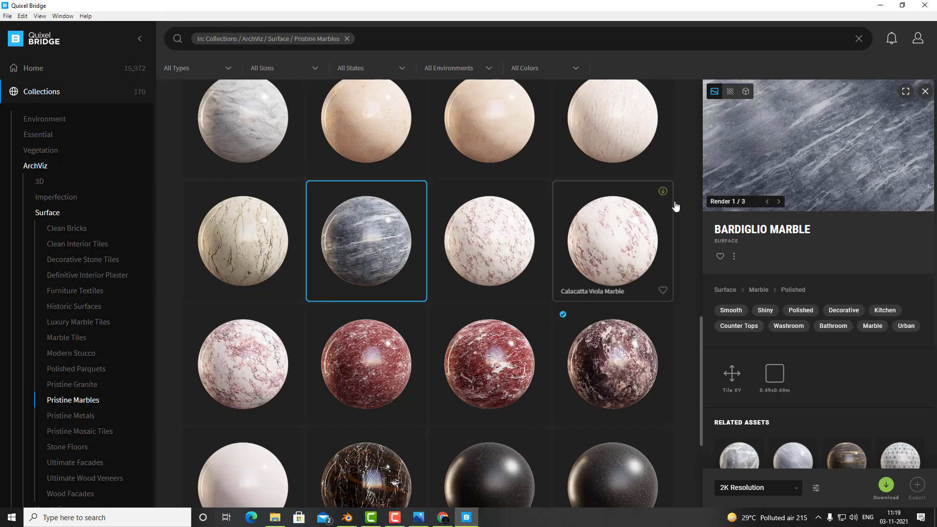
{"action": "left_click", "coordinate": [907, 92]}
{"action": "key", "text": "Escape"}
{"action": "scroll", "coordinate": [556, 342], "scroll_direction": "up", "scroll_amount": 2}
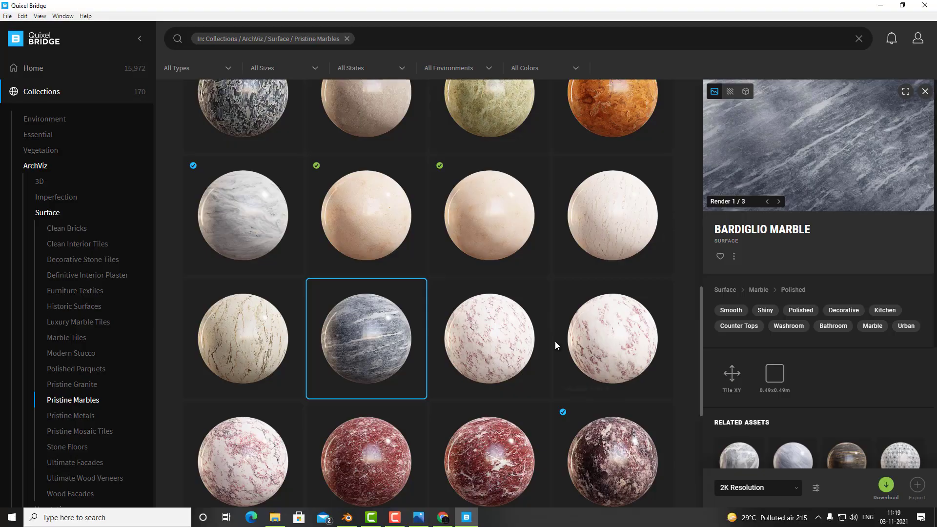
{"action": "scroll", "coordinate": [362, 238], "scroll_direction": "down", "scroll_amount": 2}
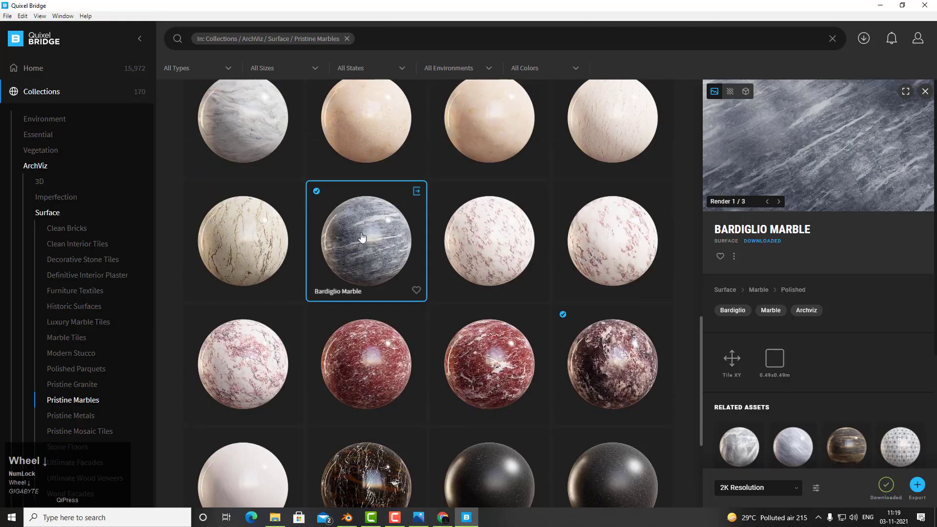
{"action": "left_click", "coordinate": [916, 488]}
{"action": "left_click", "coordinate": [881, 5]}
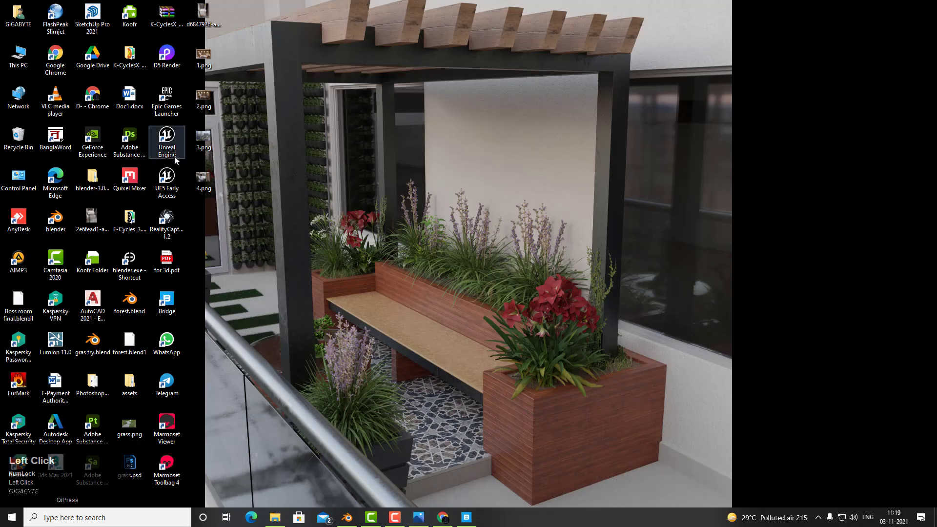
{"action": "double_click", "coordinate": [56, 220]}
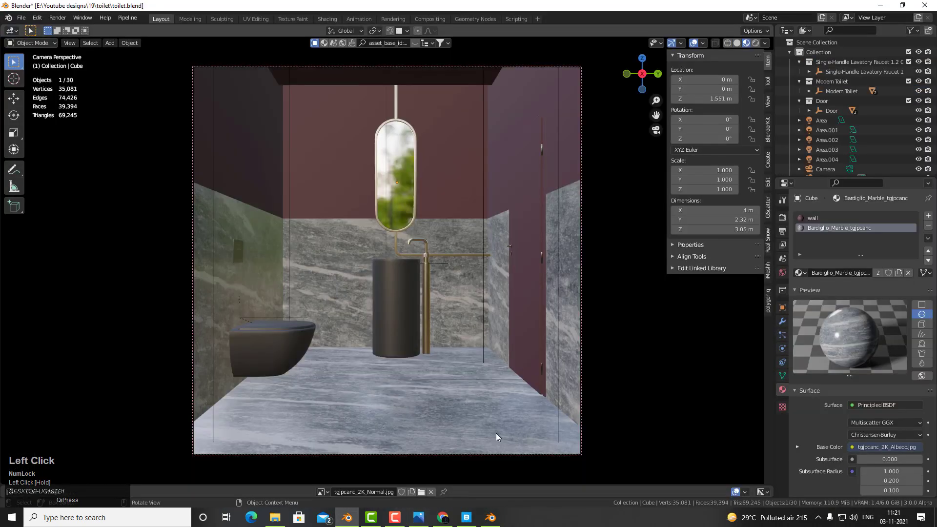
Reframe the rendered camera view of the bathroom and compare it with the reference photo
{"action": "left_click", "coordinate": [782, 218]}
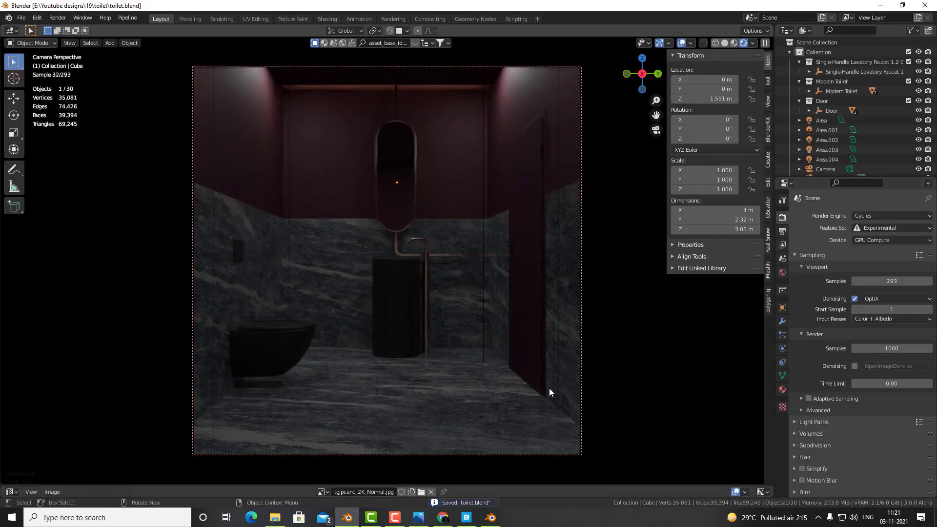
{"action": "middle_click_drag", "start_coordinate": [549, 388], "coordinate": [487, 327], "text": "ctrl"}
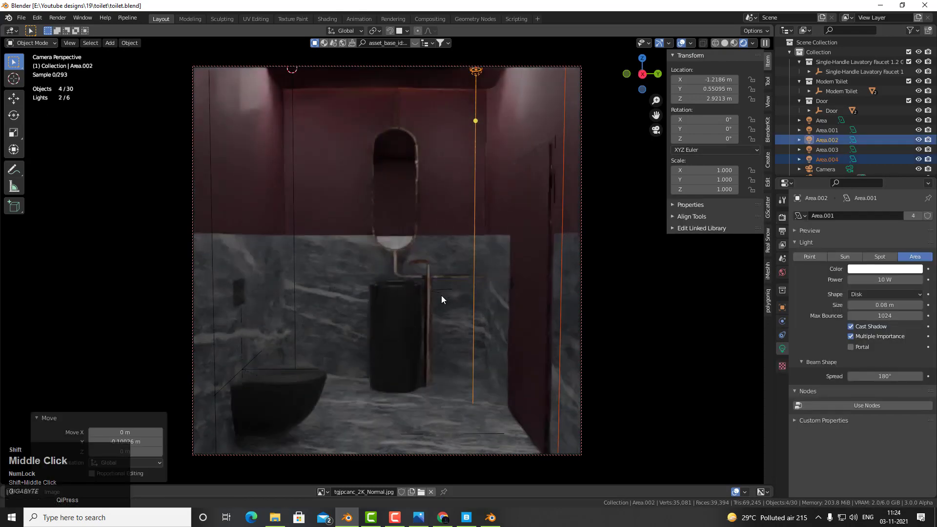
{"action": "left_click", "coordinate": [403, 201]}
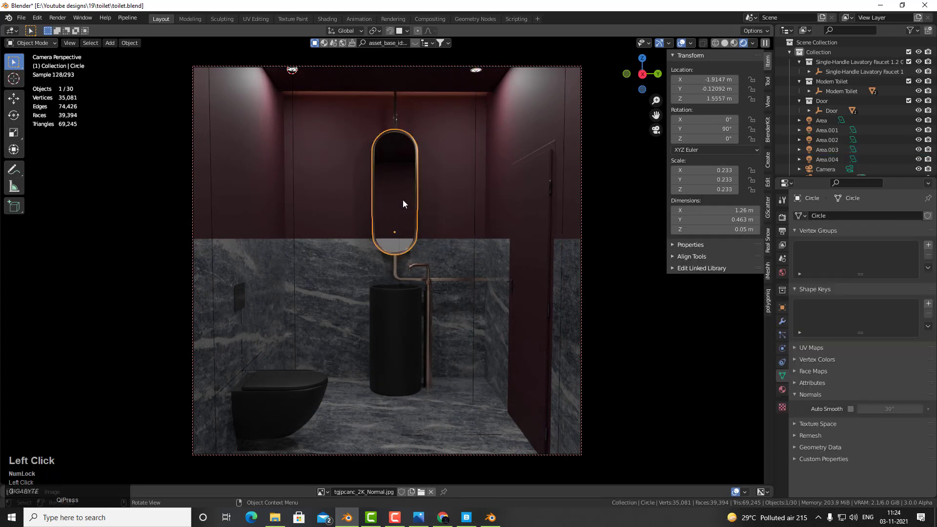
{"action": "left_click", "coordinate": [403, 202]}
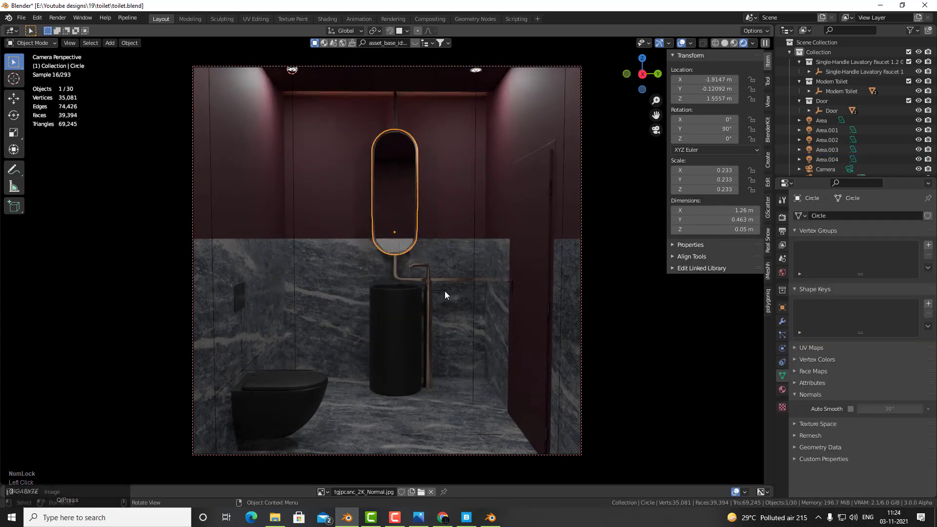
{"action": "left_click", "coordinate": [423, 519]}
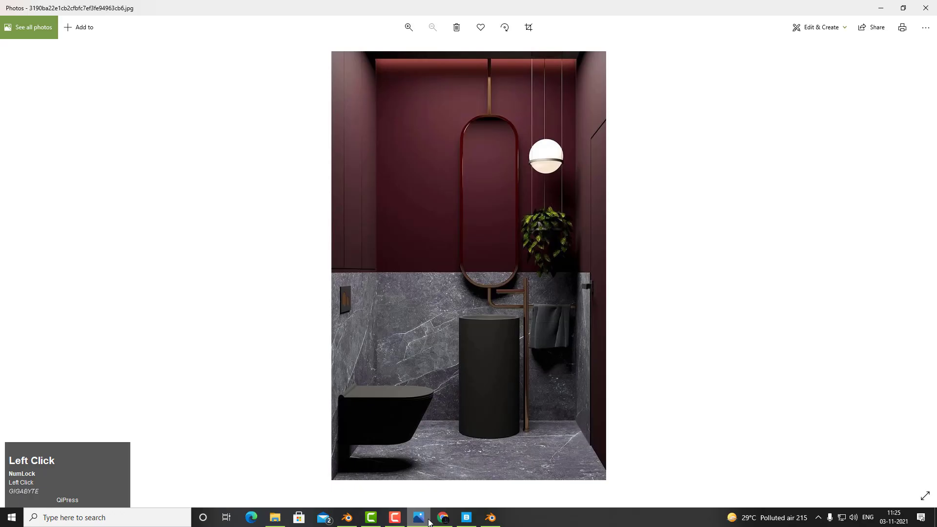
{"action": "left_click", "coordinate": [423, 520]}
Rotate the ceiling strip light about Y to about 112° to change how it lights the washbasin wall
{"action": "middle_click_drag", "start_coordinate": [432, 172], "coordinate": [351, 215]}
{"action": "left_click", "coordinate": [331, 101]}
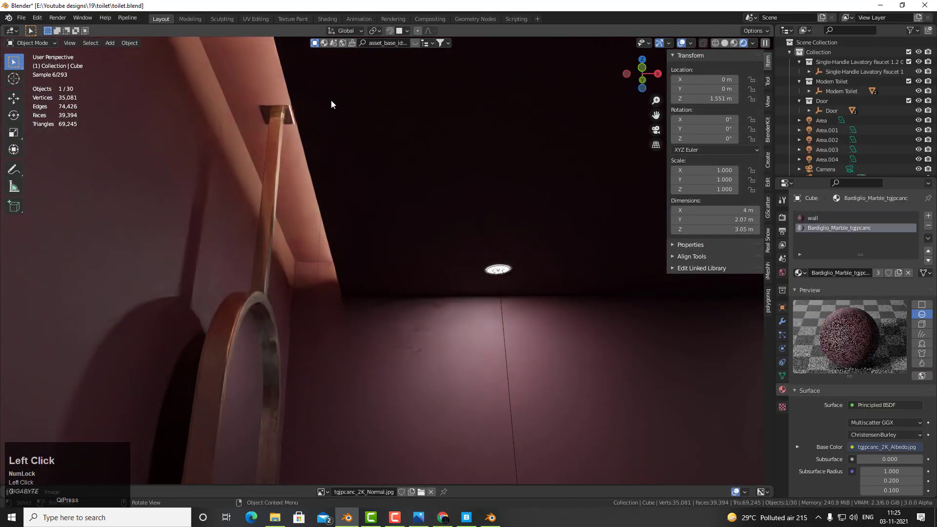
{"action": "scroll", "coordinate": [353, 279], "scroll_direction": "up", "scroll_amount": 3}
{"action": "left_click", "coordinate": [365, 283]}
{"action": "scroll", "coordinate": [414, 333], "scroll_direction": "down", "scroll_amount": 5}
{"action": "left_click", "coordinate": [354, 199]}
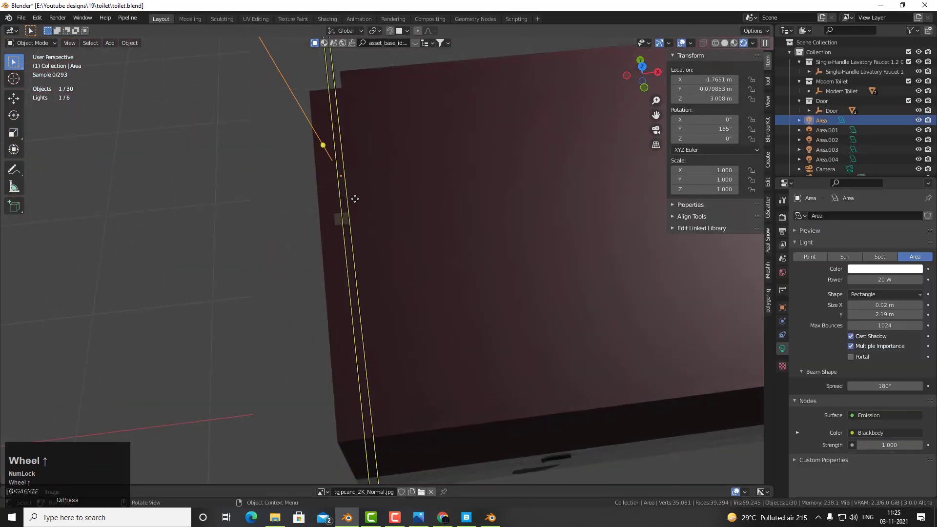
{"action": "scroll", "coordinate": [338, 258], "scroll_direction": "up", "scroll_amount": 3}
{"action": "middle_click_drag", "start_coordinate": [353, 199], "coordinate": [439, 205]}
{"action": "middle_click_drag", "start_coordinate": [439, 205], "coordinate": [417, 329]}
{"action": "key", "text": "r"}
{"action": "key", "text": "y"}
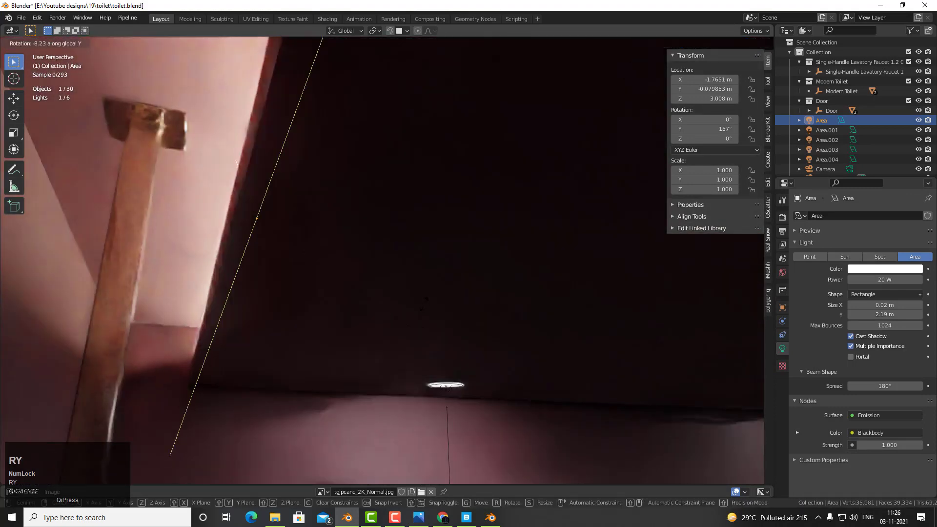
{"action": "left_click", "coordinate": [217, 194]}
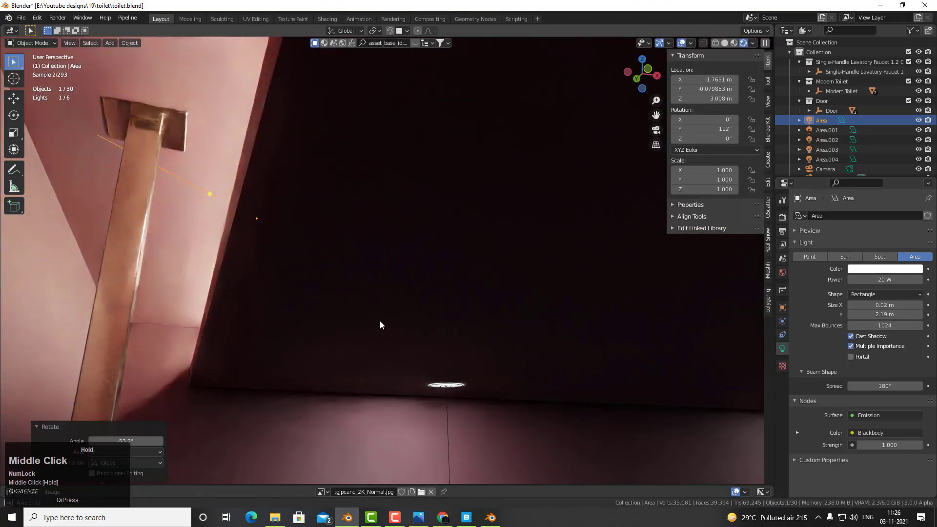
{"action": "middle_click_drag", "start_coordinate": [380, 321], "coordinate": [450, 358]}
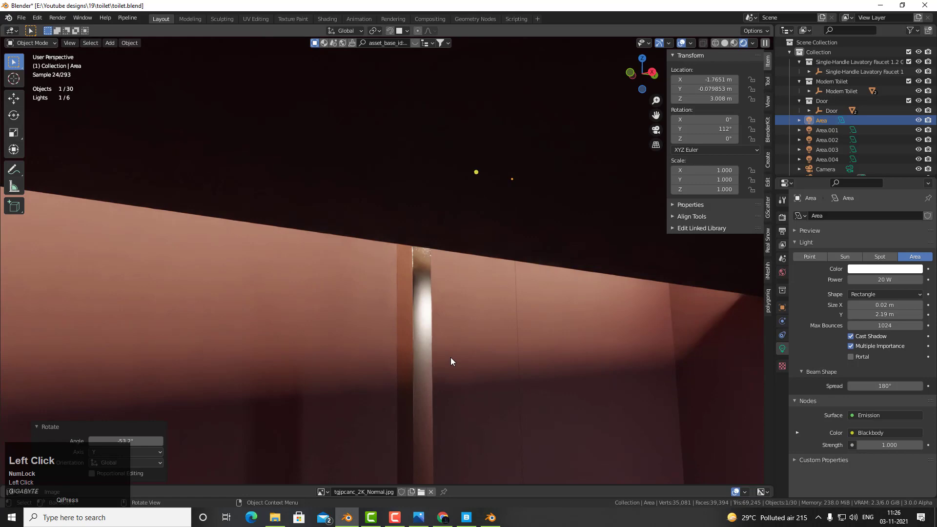
Adjust the ceiling strip light's rotation about Y and check the rendered camera view against the reference photo
{"action": "key", "text": "r"}
{"action": "key", "text": "y"}
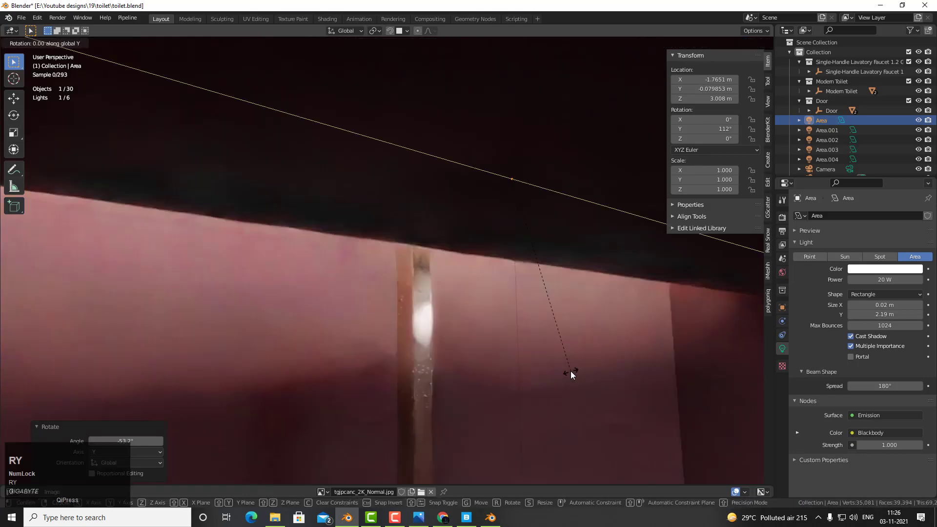
{"action": "left_click", "coordinate": [479, 363]}
{"action": "key", "text": "KP_0"}
{"action": "left_click", "coordinate": [479, 360]}
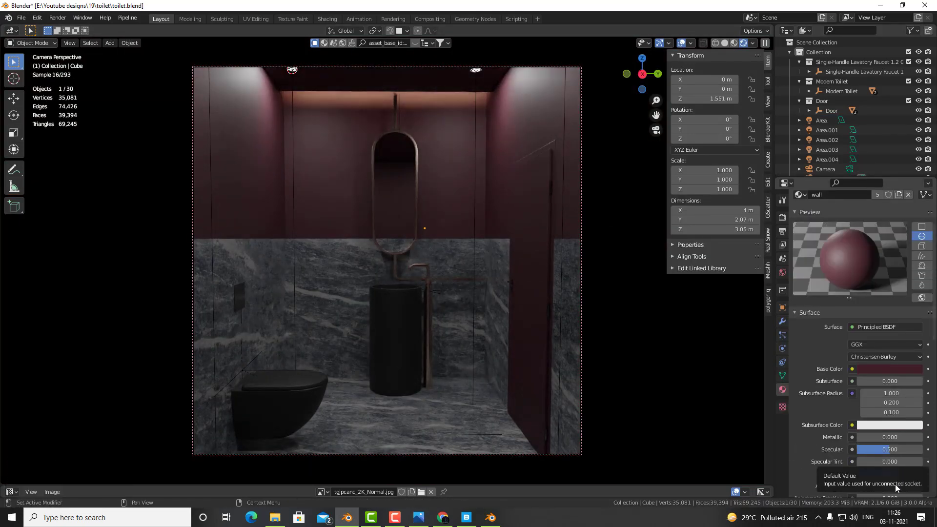
{"action": "left_click", "coordinate": [417, 518]}
{"action": "left_click", "coordinate": [417, 521]}
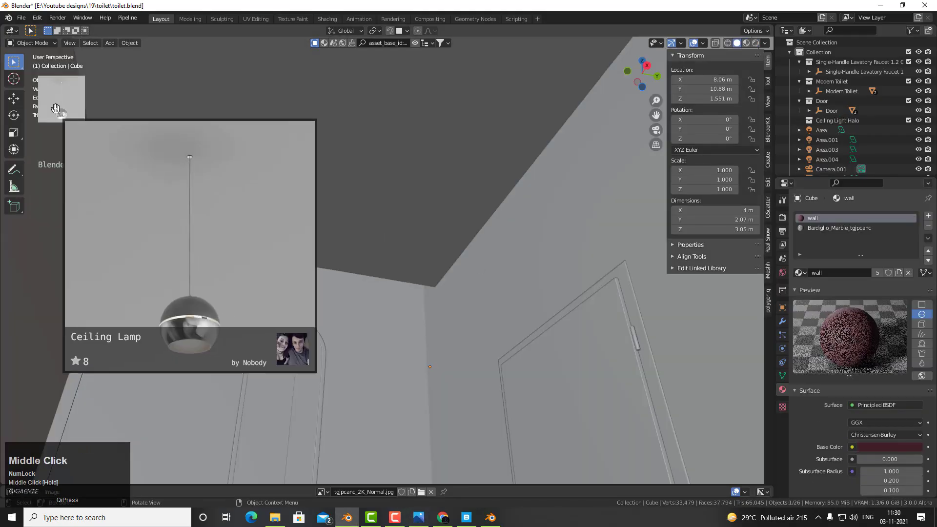
Place the Ceiling Lamp asset on the ceiling between the mirror and the door
{"action": "left_click_drag", "start_coordinate": [58, 107], "coordinate": [417, 264]}
{"action": "middle_click_drag", "start_coordinate": [420, 258], "coordinate": [489, 318]}
{"action": "scroll", "coordinate": [403, 335], "scroll_direction": "down", "scroll_amount": 3}
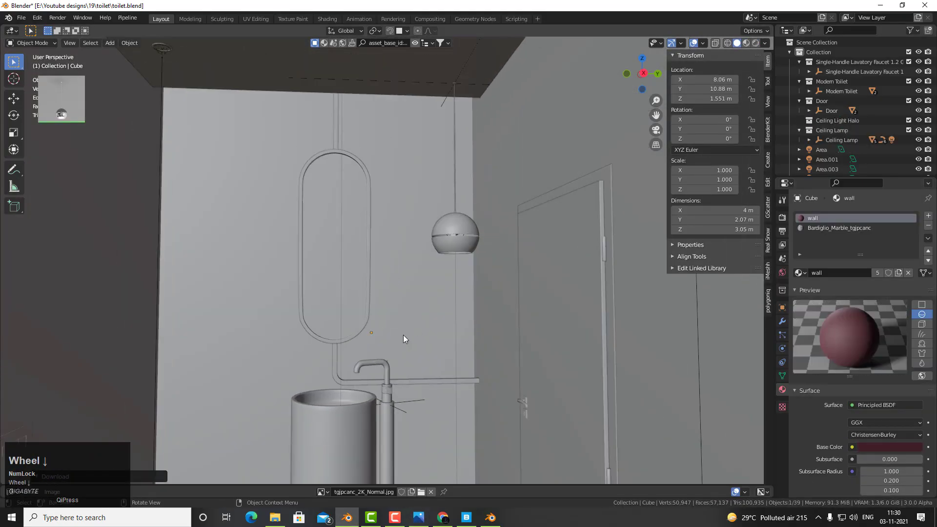
Save the file, preview the hanging lamp rendered through the camera, and return to solid shading
{"action": "key", "text": "KP_0"}
{"action": "key", "text": "ctrl+s"}
{"action": "key", "text": "z"}
{"action": "left_click", "coordinate": [410, 270]}
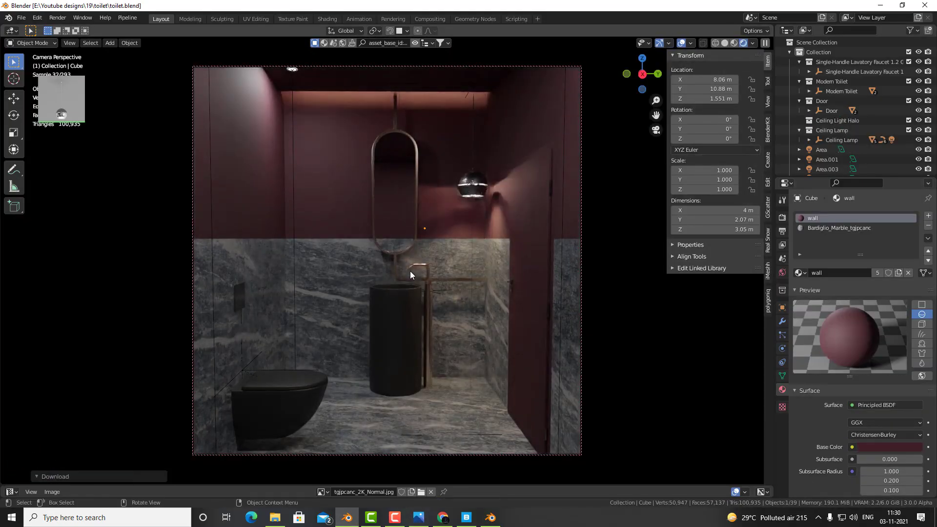
{"action": "key", "text": "z"}
{"action": "left_click", "coordinate": [527, 340]}
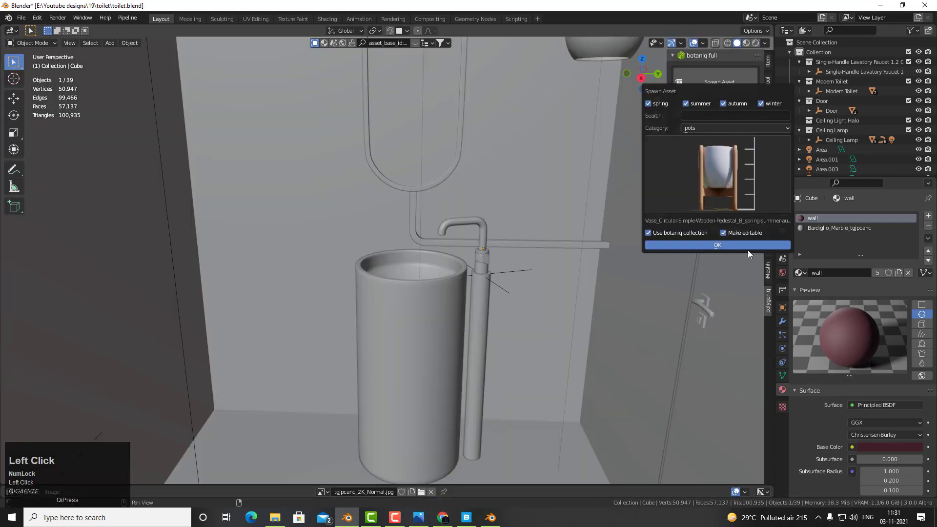
Spawn the Vase_Circular-Simple-Wooden-Pedestal_B pot from the botaniq pots category and move it beside the toilet
{"action": "left_click", "coordinate": [748, 246]}
{"action": "middle_click_drag", "start_coordinate": [659, 274], "coordinate": [268, 274]}
{"action": "key", "text": "g"}
{"action": "left_click", "coordinate": [271, 281]}
Spawn the Spathiphyllum (A) plant from the botaniq plants category and move it near the pot
{"action": "left_click", "coordinate": [734, 90]}
{"action": "left_click", "coordinate": [733, 129]}
{"action": "left_click", "coordinate": [719, 191]}
{"action": "left_click", "coordinate": [718, 198]}
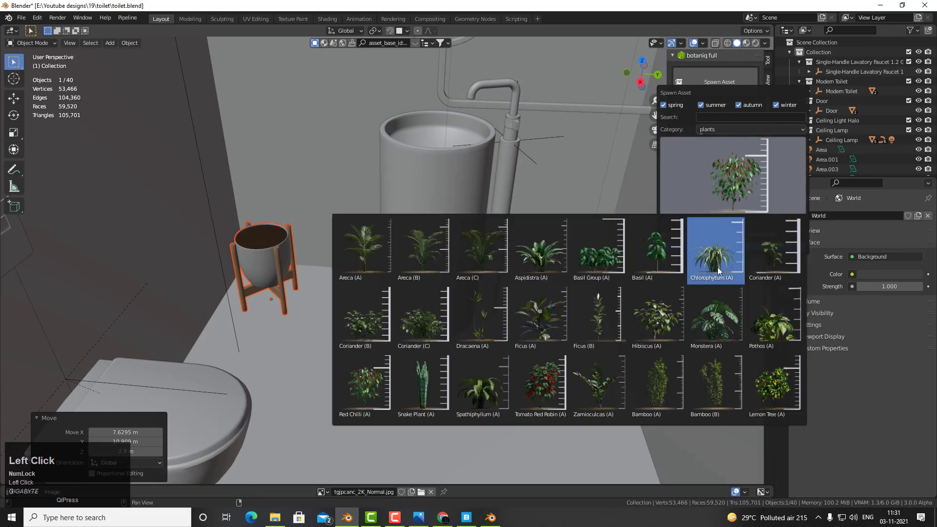
{"action": "left_click", "coordinate": [480, 384]}
{"action": "left_click", "coordinate": [744, 247]}
{"action": "key", "text": "g"}
{"action": "left_click", "coordinate": [285, 227]}
Centre the plant over the pot by moving it horizontally without changing its height
{"action": "middle_click_drag", "start_coordinate": [285, 228], "coordinate": [271, 237]}
{"action": "key", "text": "grave"}
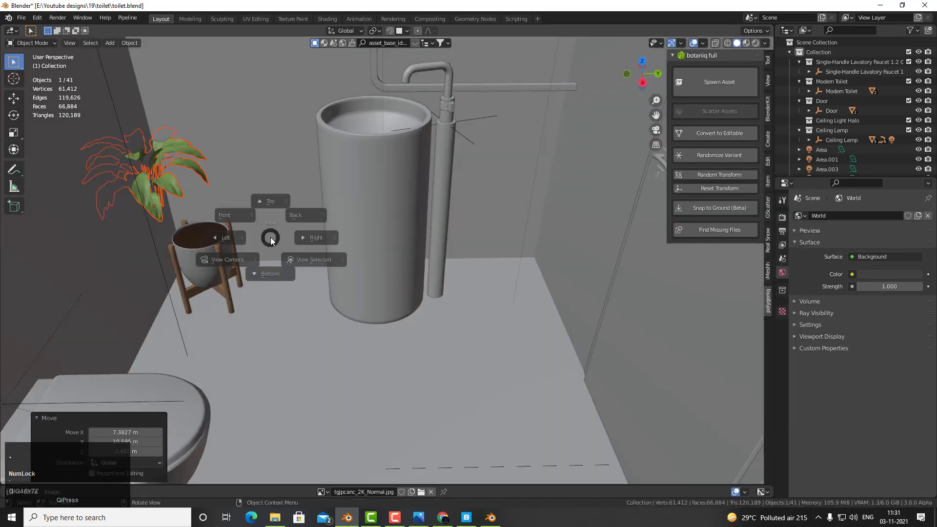
{"action": "left_click", "coordinate": [313, 259]}
{"action": "middle_click_drag", "start_coordinate": [419, 327], "coordinate": [337, 230], "text": "shift"}
{"action": "key", "text": "g"}
{"action": "key", "text": "shift+z"}
{"action": "left_click", "coordinate": [402, 258]}
{"action": "middle_click_drag", "start_coordinate": [402, 258], "coordinate": [415, 195]}
{"action": "scroll", "coordinate": [441, 310], "scroll_direction": "up", "scroll_amount": 3}
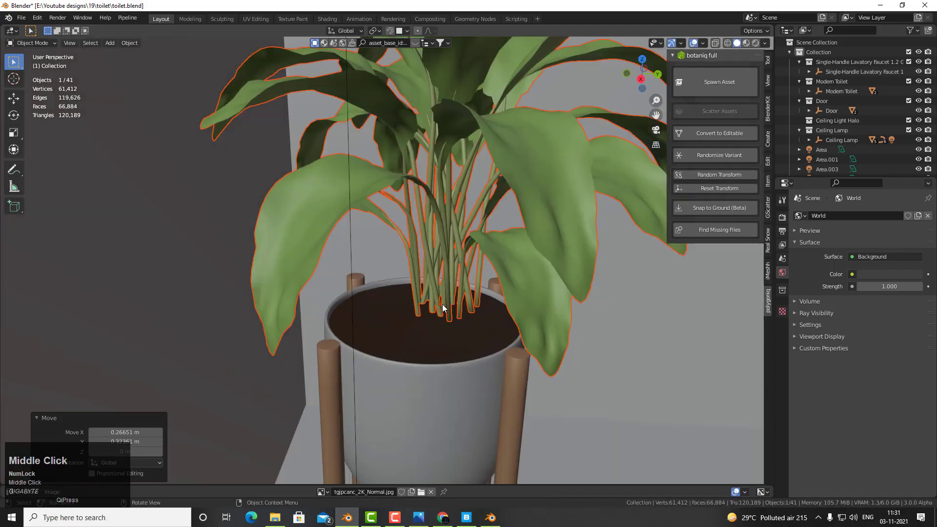
Lower the plant into the pot's soil and scale it up by about 1.122
{"action": "key", "text": "g"}
{"action": "key", "text": "z"}
{"action": "left_click", "coordinate": [452, 338]}
{"action": "scroll", "coordinate": [455, 338], "scroll_direction": "down", "scroll_amount": 5}
{"action": "middle_click_drag", "start_coordinate": [455, 338], "coordinate": [452, 300]}
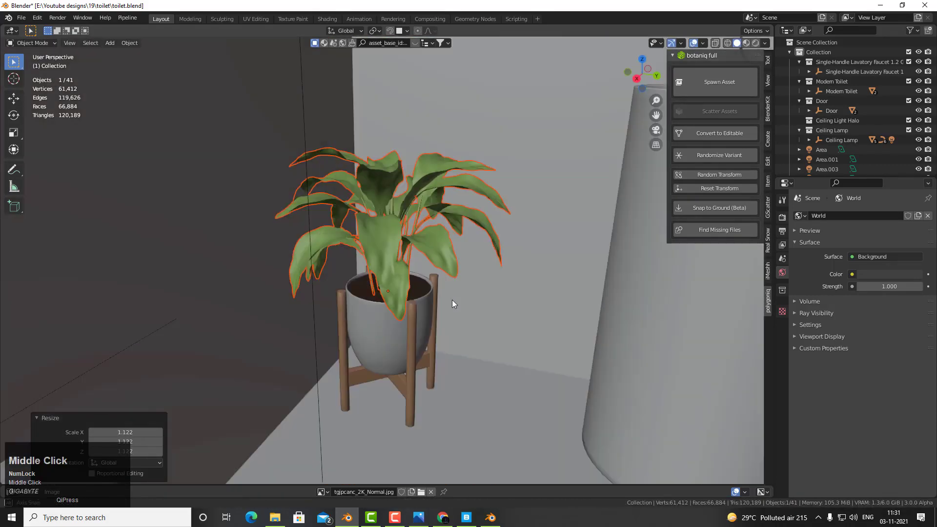
Reposition the pot and plant together behind the toilet and preview the saved scene rendered through the camera
{"action": "left_click", "coordinate": [399, 359], "text": "shift"}
{"action": "scroll", "coordinate": [399, 359], "scroll_direction": "down", "scroll_amount": 5}
{"action": "middle_click_drag", "start_coordinate": [399, 359], "coordinate": [462, 338]}
{"action": "key", "text": "KP_0"}
{"action": "key", "text": "z"}
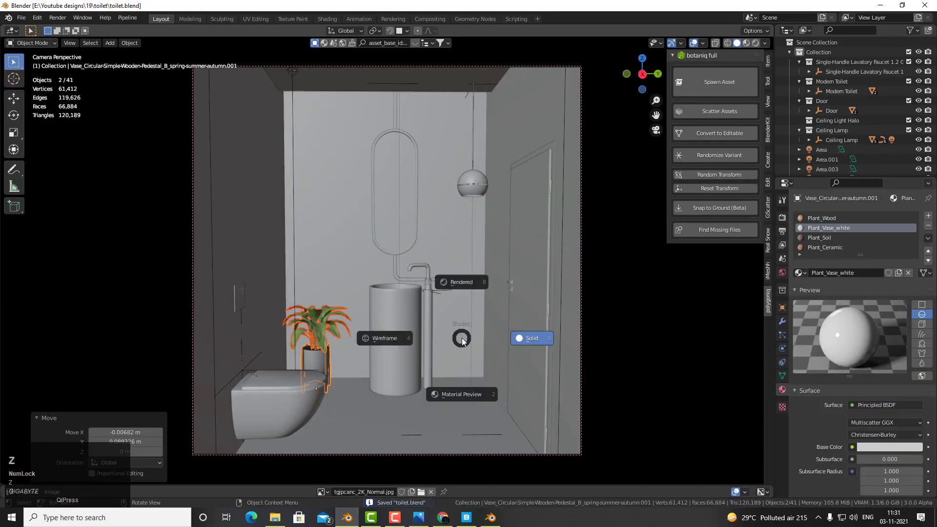
{"action": "left_click", "coordinate": [500, 346]}
{"action": "key", "text": "ctrl+s"}
{"action": "left_click", "coordinate": [564, 412]}
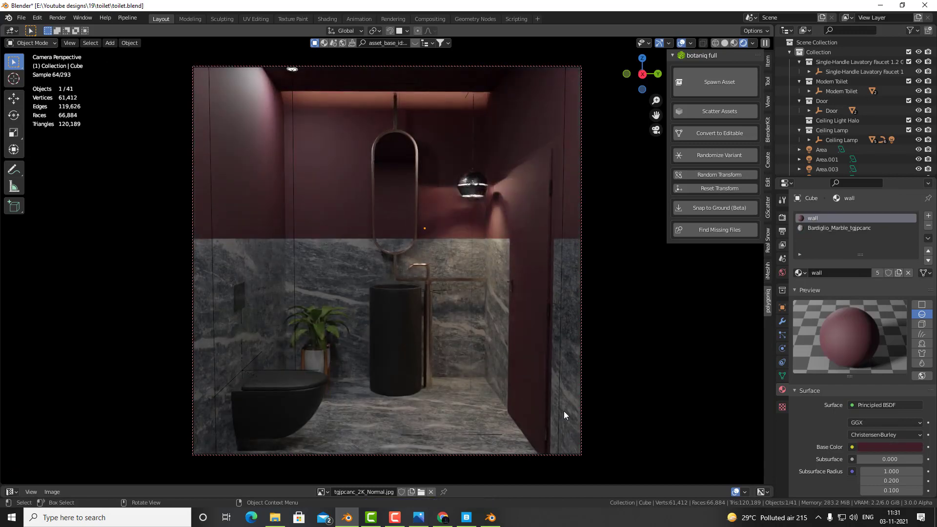
Save the file in solid shading and add a plane near the towel rail, scaled to about 0.447
{"action": "mouse_move", "coordinate": [563, 411]}
{"action": "middle_mouse_down"}
{"action": "mouse_move", "coordinate": [510, 315]}
{"action": "mouse_move", "coordinate": [403, 276]}
{"action": "mouse_move", "coordinate": [423, 271]}
{"action": "middle_mouse_up"}
{"action": "key", "text": "ctrl+s"}
{"action": "key", "text": "z"}
{"action": "left_click", "coordinate": [520, 318]}
{"action": "mouse_move", "coordinate": [520, 317]}
{"action": "middle_mouse_down"}
{"action": "mouse_move", "coordinate": [376, 340]}
{"action": "mouse_move", "coordinate": [412, 224]}
{"action": "middle_mouse_up"}
{"action": "key", "text": "shift+a"}
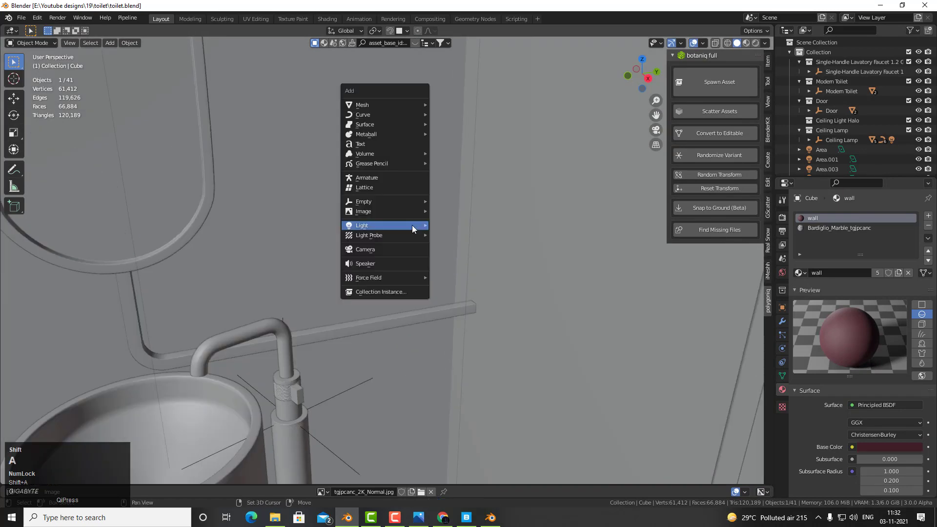
{"action": "mouse_move", "coordinate": [415, 105]}
{"action": "left_click", "coordinate": [469, 104]}
{"action": "middle_click_drag", "start_coordinate": [468, 105], "coordinate": [429, 244]}
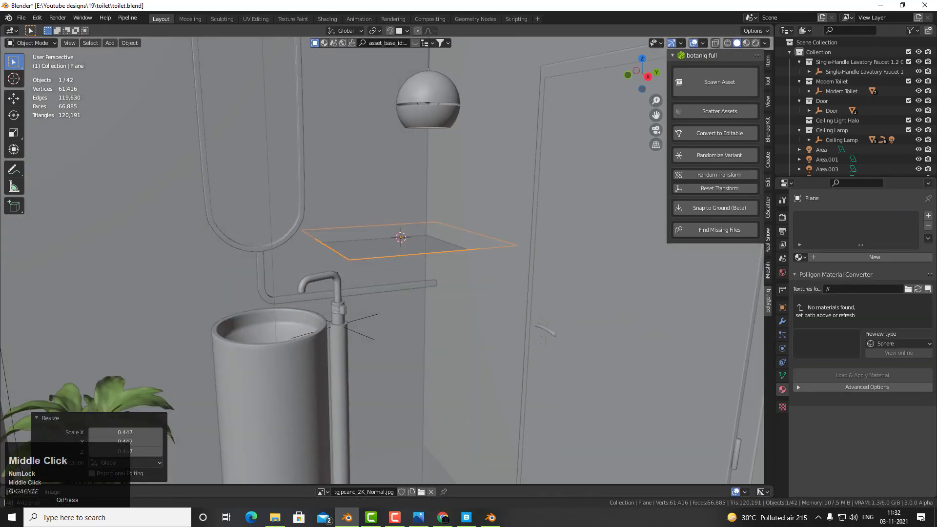
Shrink the plane along Y and X to towel size and lower it to just above the towel rail
{"action": "scroll", "coordinate": [430, 244], "scroll_direction": "up", "scroll_amount": 4}
{"action": "key", "text": "s"}
{"action": "key", "text": "y"}
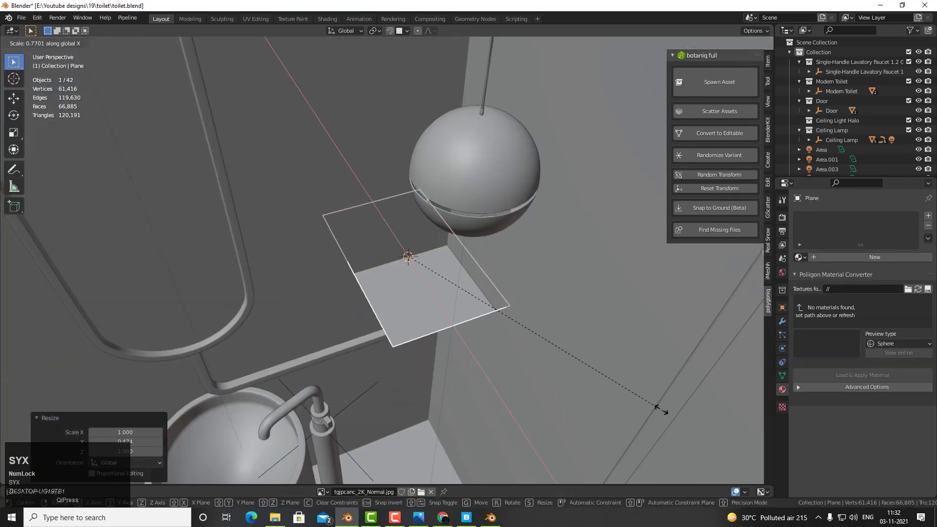
{"action": "left_click", "coordinate": [661, 404]}
{"action": "middle_click_drag", "start_coordinate": [661, 403], "coordinate": [438, 389]}
{"action": "scroll", "coordinate": [442, 385], "scroll_direction": "up", "scroll_amount": 3}
{"action": "key", "text": "g"}
{"action": "key", "text": "z"}
{"action": "left_click", "coordinate": [528, 415]}
Enable Collision physics on the towel rail with an outer thickness of 0.001
{"action": "scroll", "coordinate": [502, 372], "scroll_direction": "up", "scroll_amount": 2}
{"action": "middle_click_drag", "start_coordinate": [529, 415], "coordinate": [459, 376]}
{"action": "left_click", "coordinate": [493, 366]}
{"action": "left_click", "coordinate": [783, 322]}
{"action": "left_click", "coordinate": [782, 348]}
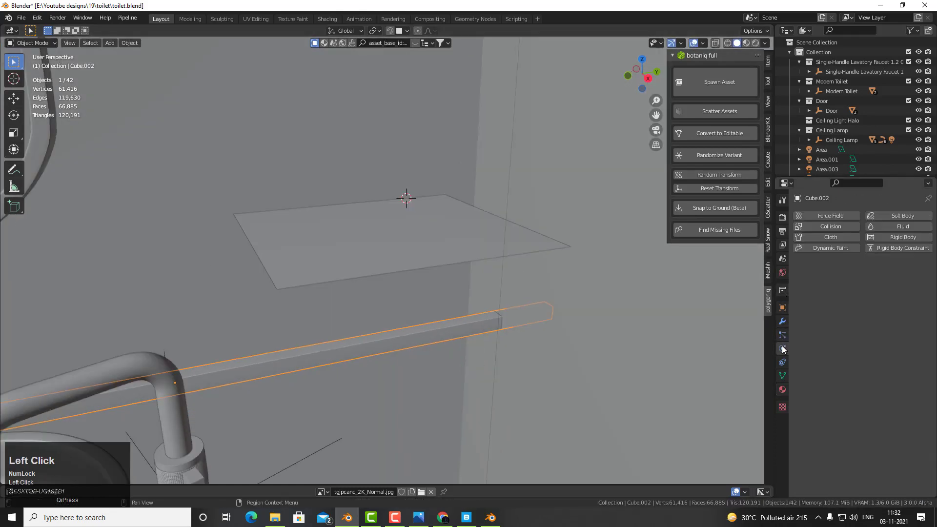
{"action": "left_click", "coordinate": [830, 227]}
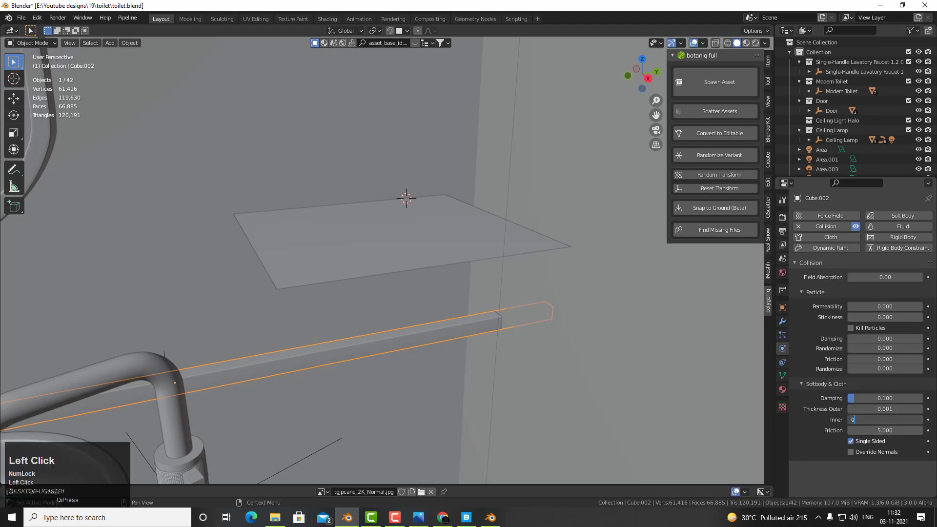
Add Cloth physics to the plane above the rail with an object collision distance of 0.001 m
{"action": "left_click", "coordinate": [446, 254]}
{"action": "middle_click_drag", "start_coordinate": [446, 253], "coordinate": [461, 332]}
{"action": "left_click", "coordinate": [830, 237]}
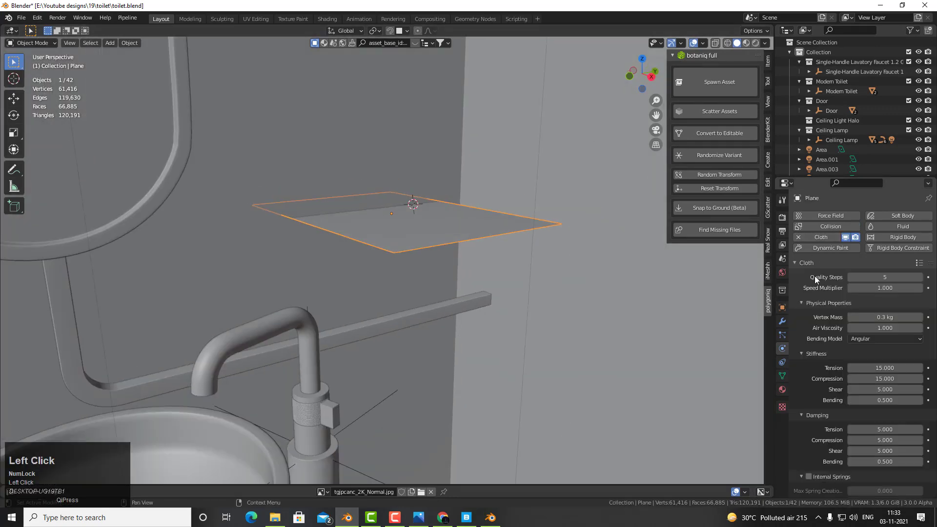
Subdivide the plane in one direction with 18 evenly spaced loop cuts
{"action": "key", "text": "Tab"}
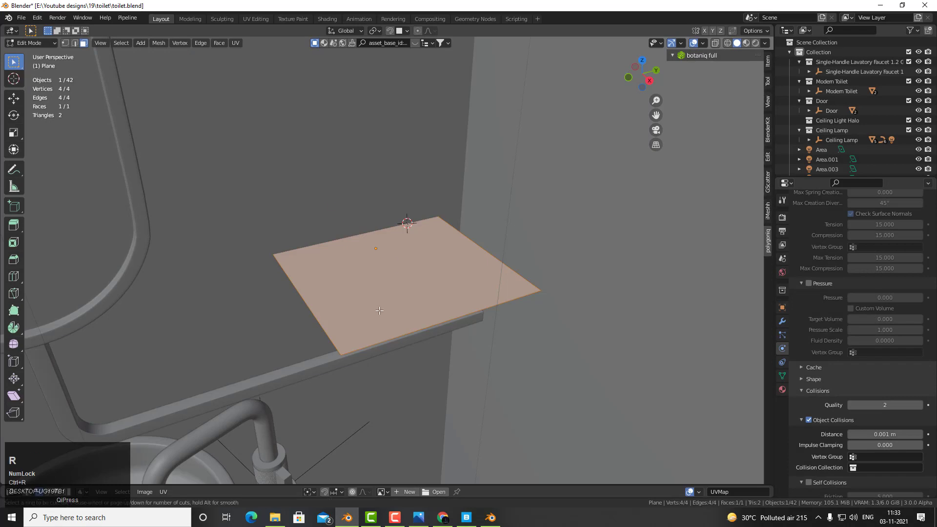
{"action": "right_click", "coordinate": [426, 330]}
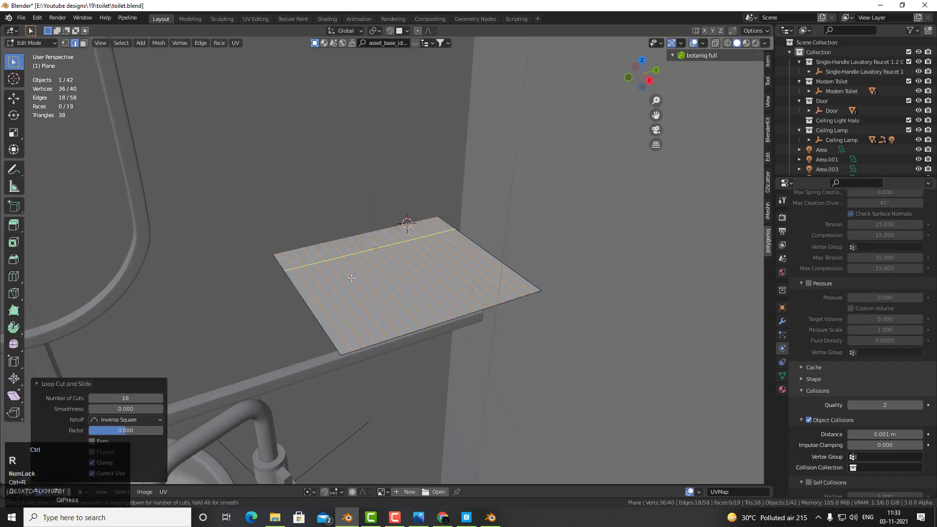
{"action": "scroll", "coordinate": [317, 272], "scroll_direction": "up", "scroll_amount": 2}
{"action": "right_click", "coordinate": [318, 272]}
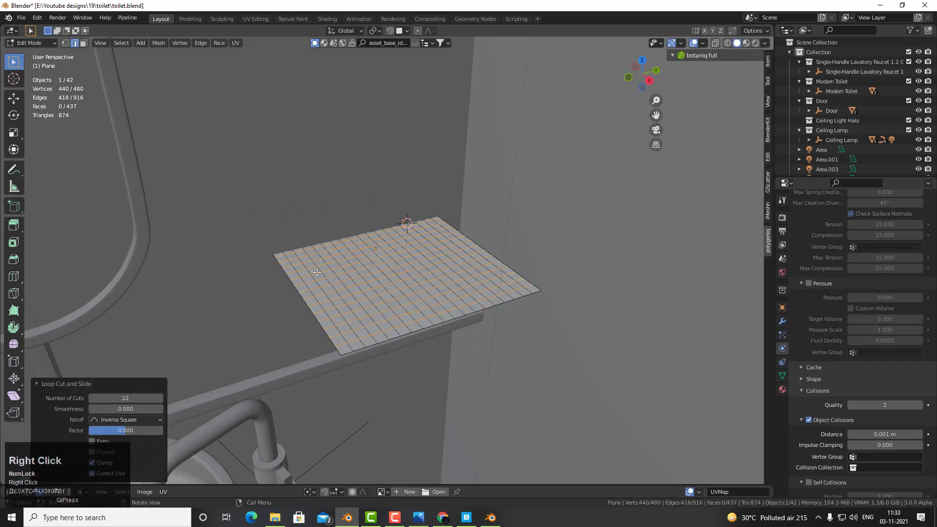
{"action": "middle_click_drag", "start_coordinate": [317, 272], "coordinate": [475, 322]}
{"action": "scroll", "coordinate": [475, 322], "scroll_direction": "down", "scroll_amount": 3}
{"action": "key", "text": "ctrl+z"}
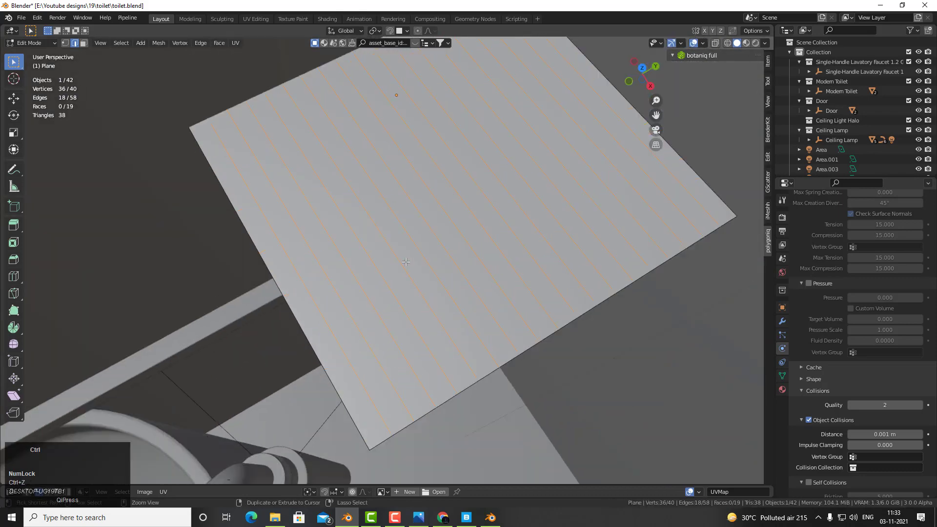
Add 33 loop cuts across the plane in the other direction and return to Object Mode
{"action": "scroll", "coordinate": [349, 300], "scroll_direction": "up", "scroll_amount": 20}
{"action": "right_click", "coordinate": [349, 299]}
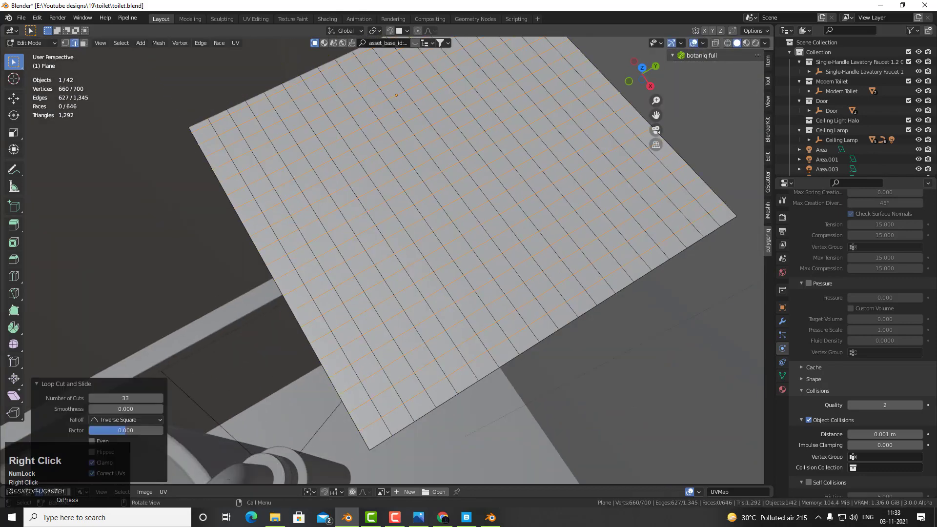
{"action": "key", "text": "Tab"}
Play the cloth simulation to test how the plane drapes over the towel rail
{"action": "scroll", "coordinate": [363, 279], "scroll_direction": "down", "scroll_amount": 3}
{"action": "middle_click_drag", "start_coordinate": [363, 278], "coordinate": [386, 247]}
{"action": "key", "text": "space"}
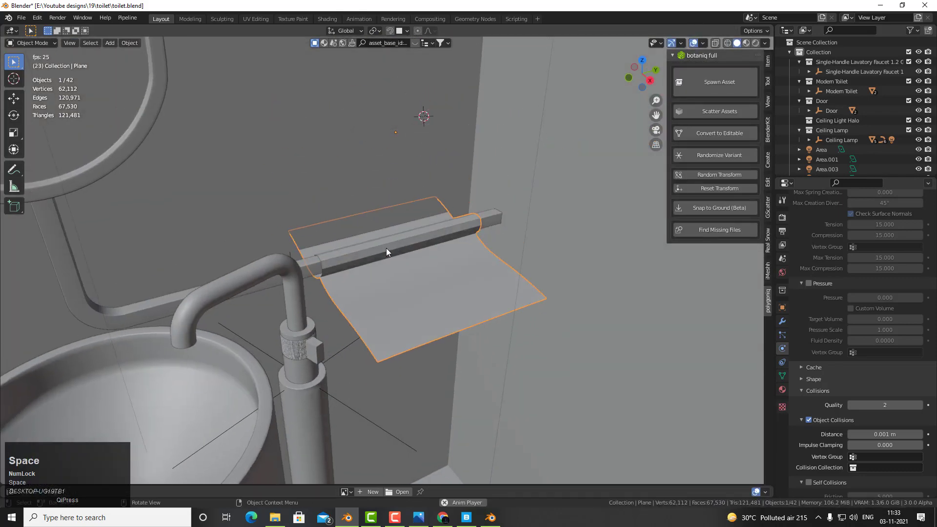
{"action": "key", "text": "space"}
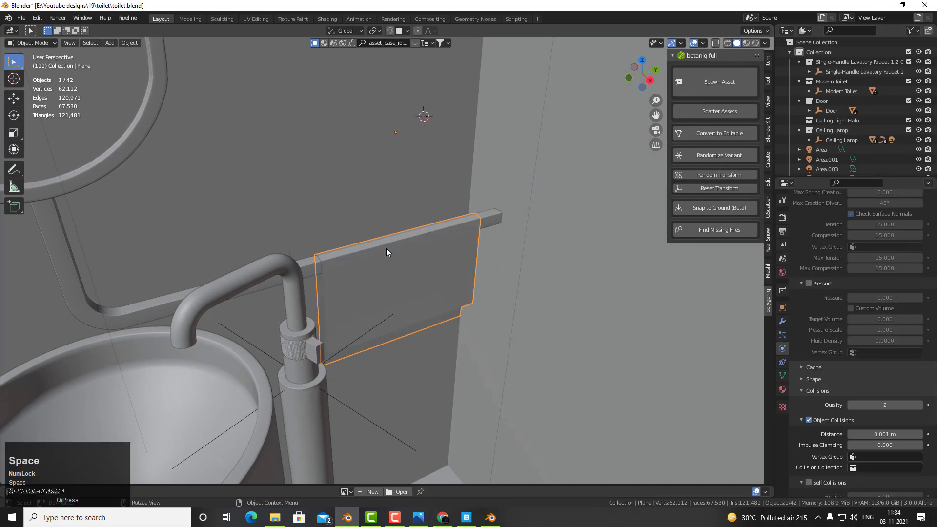
Return to the first frame and enable Self Collisions for the cloth plane
{"action": "key", "text": "shift+Left"}
{"action": "scroll", "coordinate": [386, 252], "scroll_direction": "up", "scroll_amount": 3}
{"action": "scroll", "coordinate": [816, 444], "scroll_direction": "down", "scroll_amount": 2}
{"action": "left_click", "coordinate": [810, 443]}
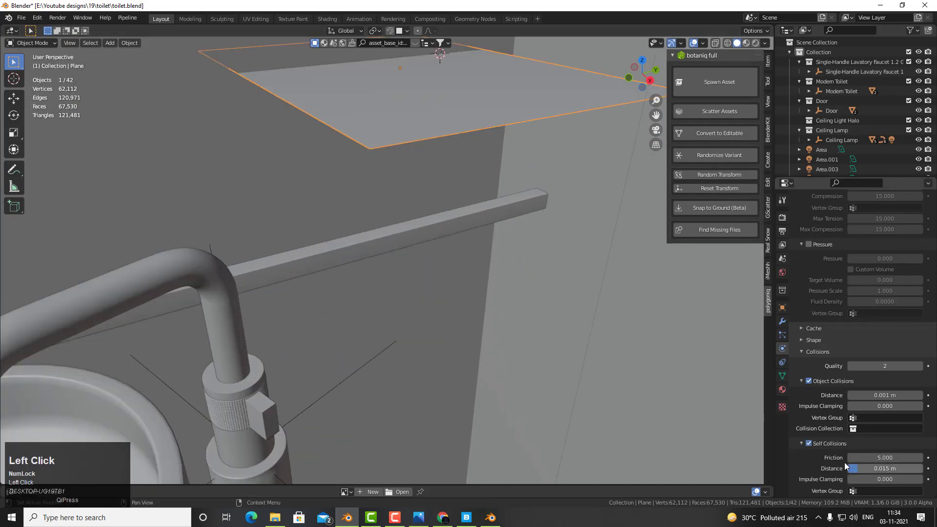
Run the cloth simulation on the subdivided plane and stop it around frame 35 with the towel hanging over the rail
{"action": "key", "text": "space"}
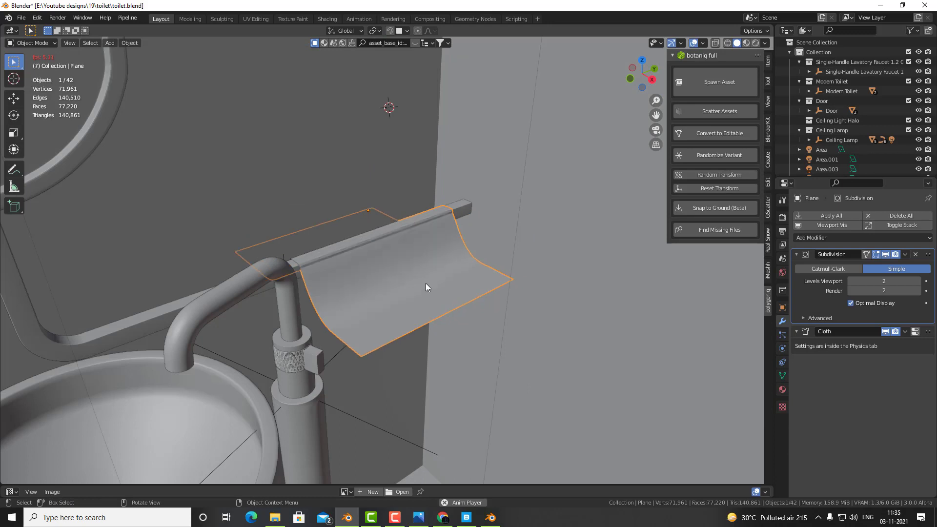
{"action": "scroll", "coordinate": [361, 236], "scroll_direction": "up", "scroll_amount": 2}
{"action": "scroll", "coordinate": [360, 236], "scroll_direction": "up", "scroll_amount": 3}
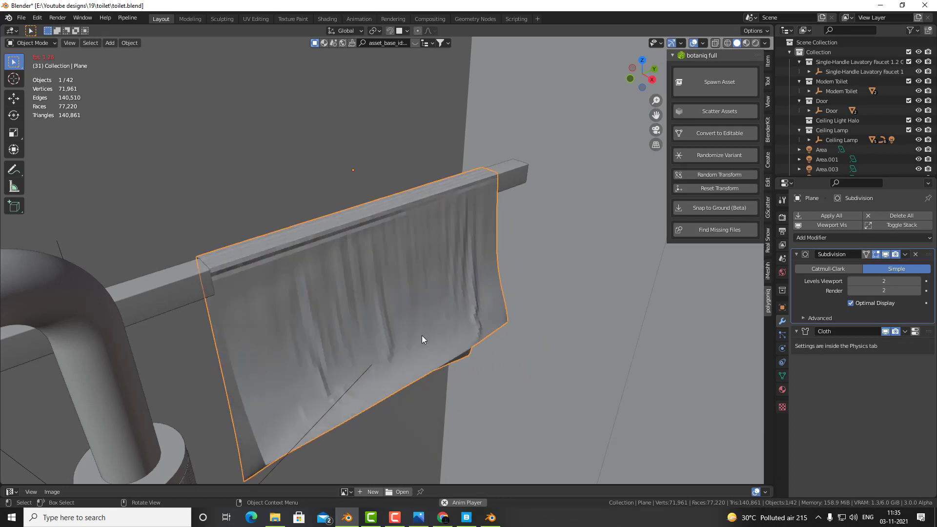
{"action": "key", "text": "space"}
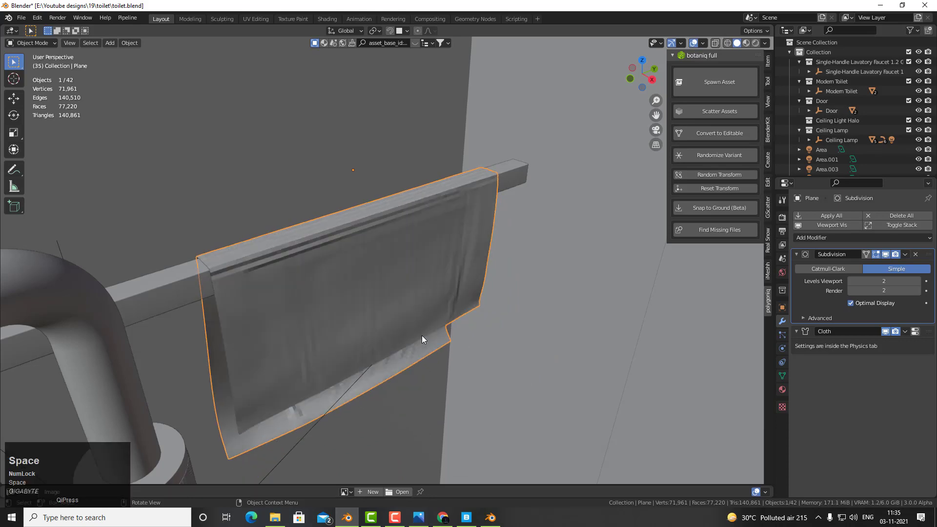
Step between frames 33 and 35 and inspect the towel's folds up close to compare the drape
{"action": "key", "text": "Right"}
{"action": "key", "text": "Right"}
{"action": "key", "text": "Right"}
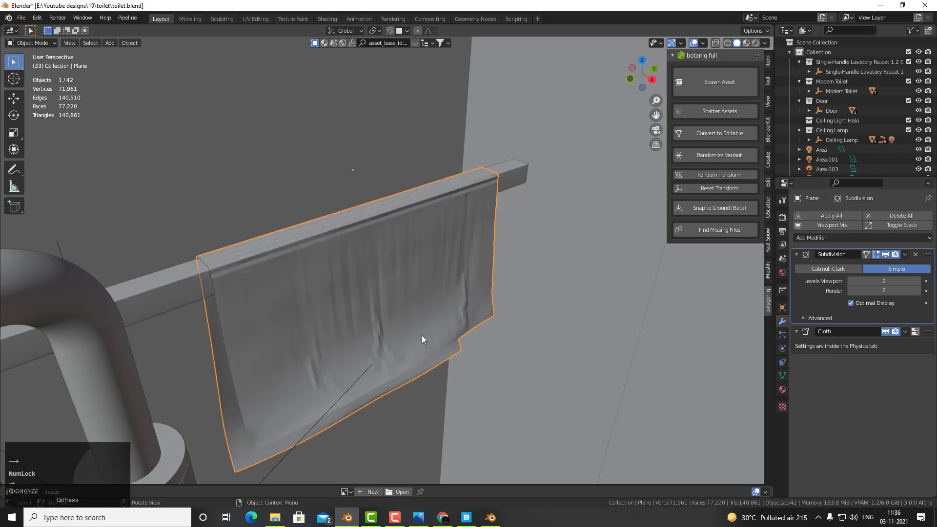
{"action": "scroll", "coordinate": [422, 335], "scroll_direction": "up", "scroll_amount": 3}
{"action": "middle_click_drag", "start_coordinate": [377, 300], "coordinate": [401, 335]}
{"action": "scroll", "coordinate": [421, 304], "scroll_direction": "down", "scroll_amount": 5}
{"action": "key", "text": "Right"}
{"action": "key", "text": "Right"}
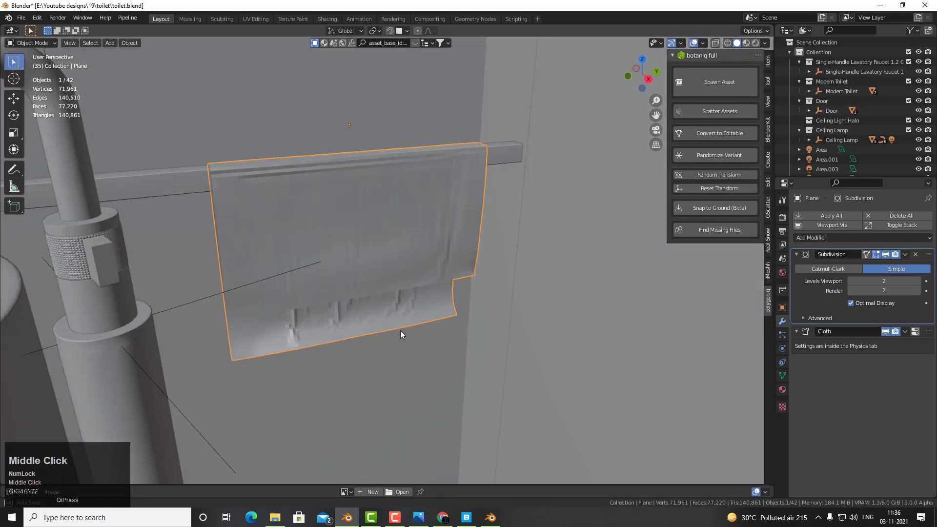
{"action": "scroll", "coordinate": [397, 274], "scroll_direction": "up", "scroll_amount": 3}
{"action": "middle_click_drag", "start_coordinate": [397, 274], "coordinate": [436, 343]}
{"action": "scroll", "coordinate": [521, 319], "scroll_direction": "up", "scroll_amount": 2}
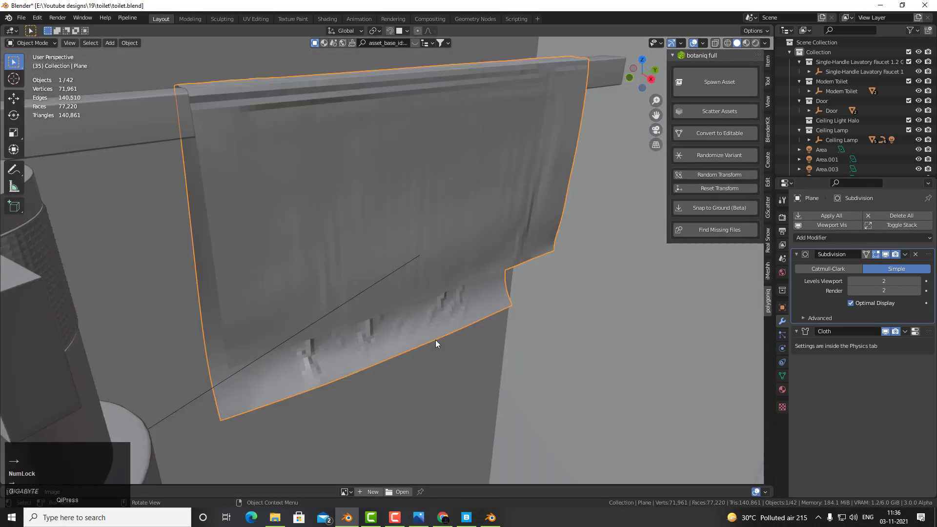
{"action": "key", "text": "Left"}
{"action": "key", "text": "Left"}
{"action": "key", "text": "Left"}
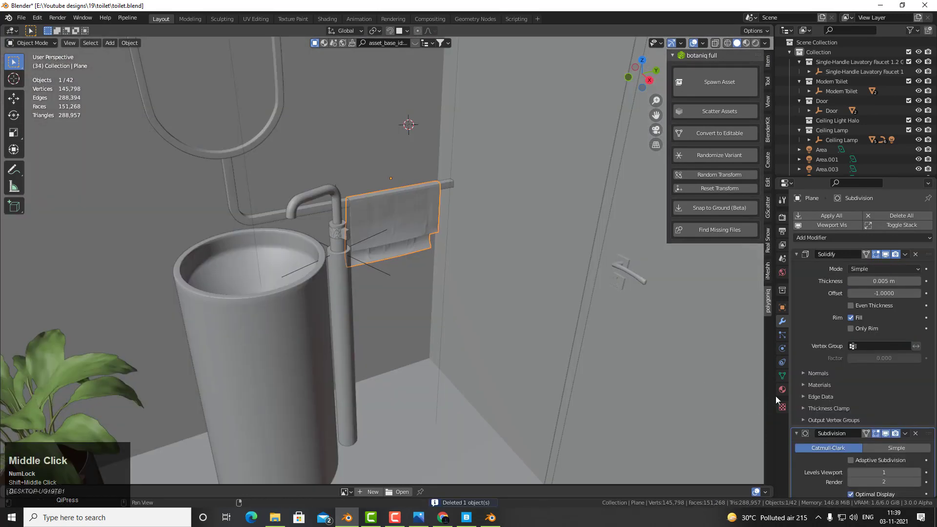
Save the file and examine the towel's Fabric_Plain_pgjewgp0 material in Material Preview shading
{"action": "left_click", "coordinate": [782, 389]}
{"action": "mouse_move", "coordinate": [483, 274]}
{"action": "middle_mouse_down"}
{"action": "mouse_move", "coordinate": [491, 264]}
{"action": "mouse_move", "coordinate": [492, 289]}
{"action": "middle_mouse_up"}
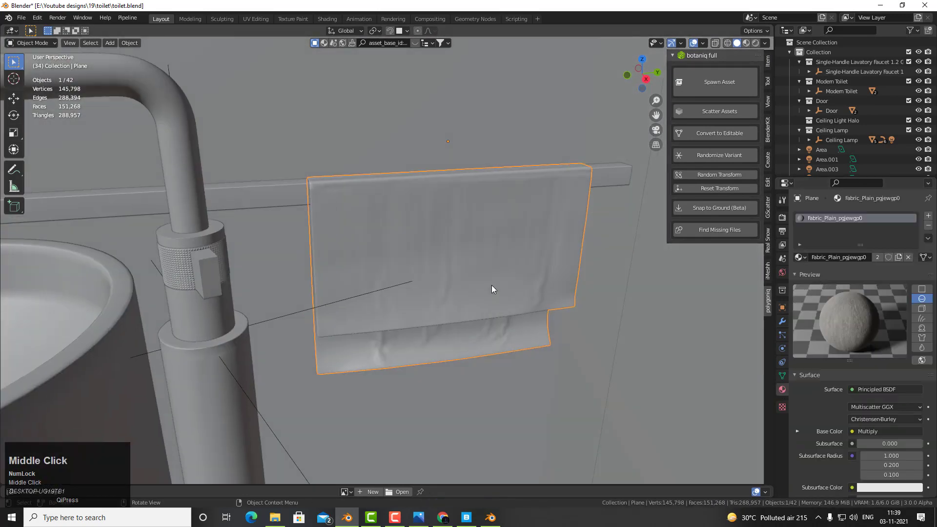
{"action": "key", "text": "z"}
{"action": "key", "text": "ctrl+s"}
{"action": "key", "text": "z"}
{"action": "left_click", "coordinate": [505, 341]}
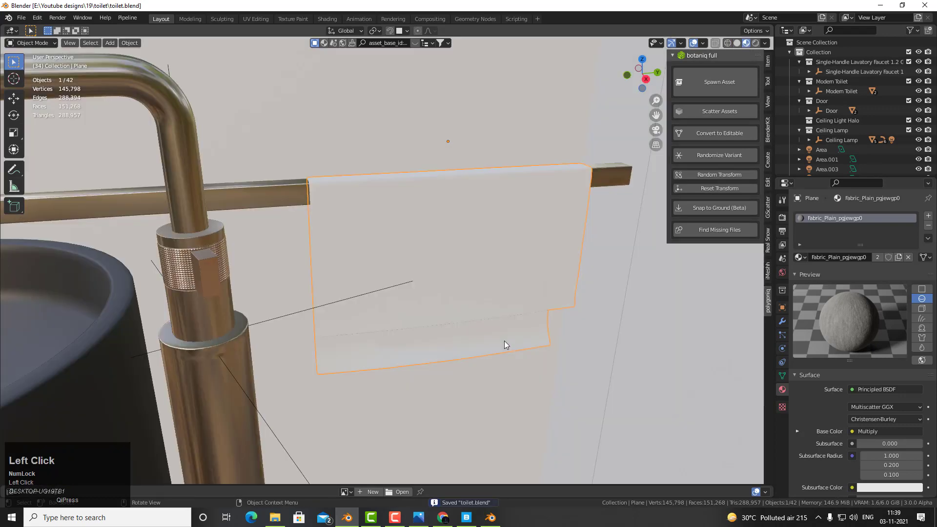
Inspect the draped towel's fabric texture and hem in Material Preview and review its Solidify and Subdivision modifiers
{"action": "middle_click_drag", "start_coordinate": [502, 342], "coordinate": [538, 482]}
{"action": "scroll", "coordinate": [512, 349], "scroll_direction": "down", "scroll_amount": 3}
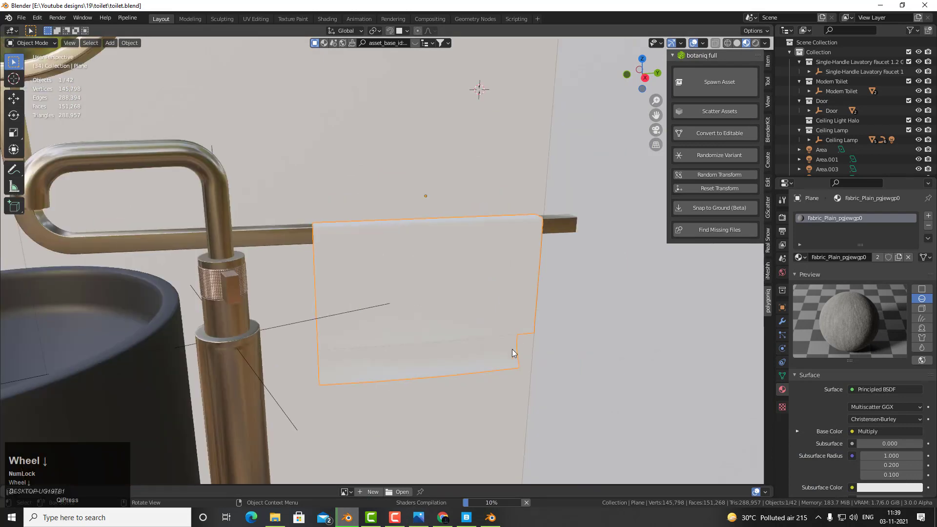
{"action": "middle_click_drag", "start_coordinate": [511, 349], "coordinate": [483, 293]}
{"action": "scroll", "coordinate": [479, 310], "scroll_direction": "up", "scroll_amount": 2}
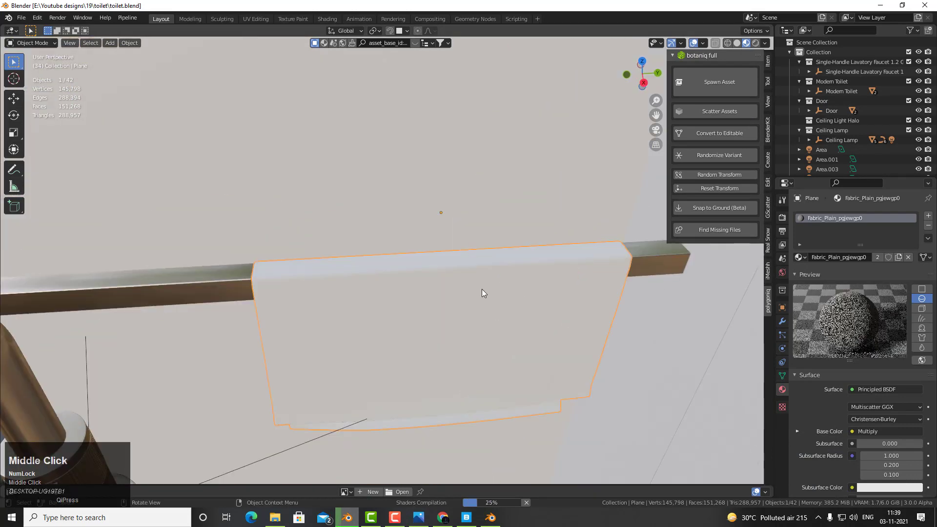
{"action": "left_click", "coordinate": [783, 321]}
{"action": "scroll", "coordinate": [453, 361], "scroll_direction": "down", "scroll_amount": 3}
{"action": "scroll", "coordinate": [470, 347], "scroll_direction": "up", "scroll_amount": 2}
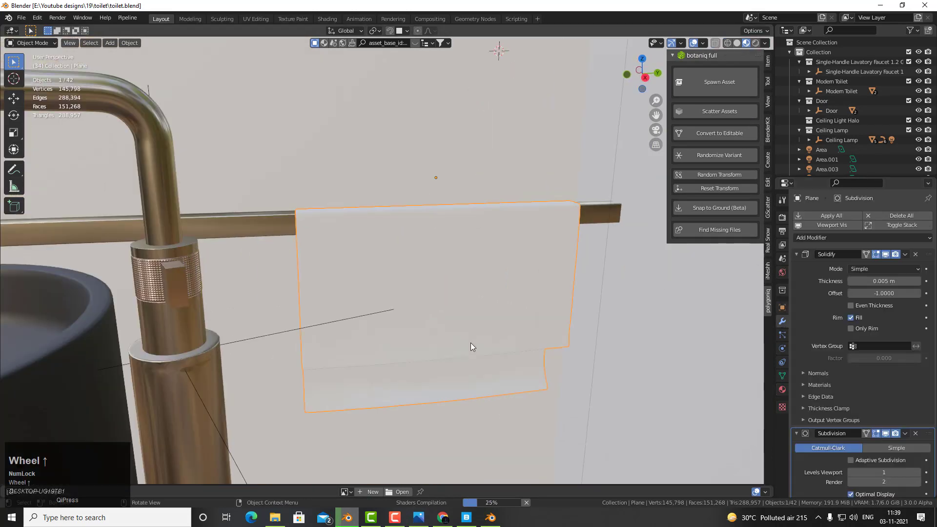
{"action": "left_click", "coordinate": [390, 522]}
{"action": "scroll", "coordinate": [508, 286], "scroll_direction": "up", "scroll_amount": 4}
{"action": "middle_click_drag", "start_coordinate": [508, 286], "coordinate": [445, 260]}
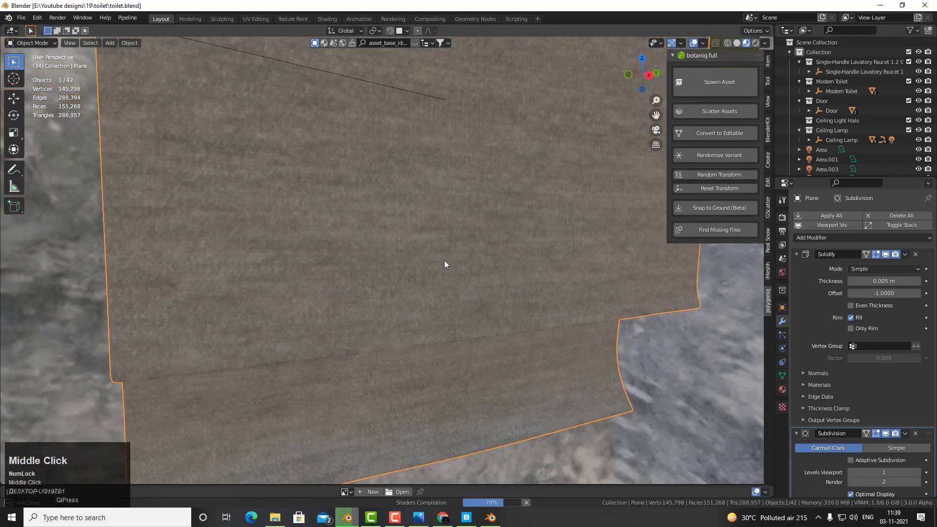
{"action": "scroll", "coordinate": [466, 367], "scroll_direction": "down", "scroll_amount": 1}
{"action": "scroll", "coordinate": [465, 367], "scroll_direction": "down", "scroll_amount": 3}
Enlarge the collapsed editor area below the viewport and switch it to the Shader Editor
{"action": "left_click_drag", "start_coordinate": [501, 485], "coordinate": [502, 381]}
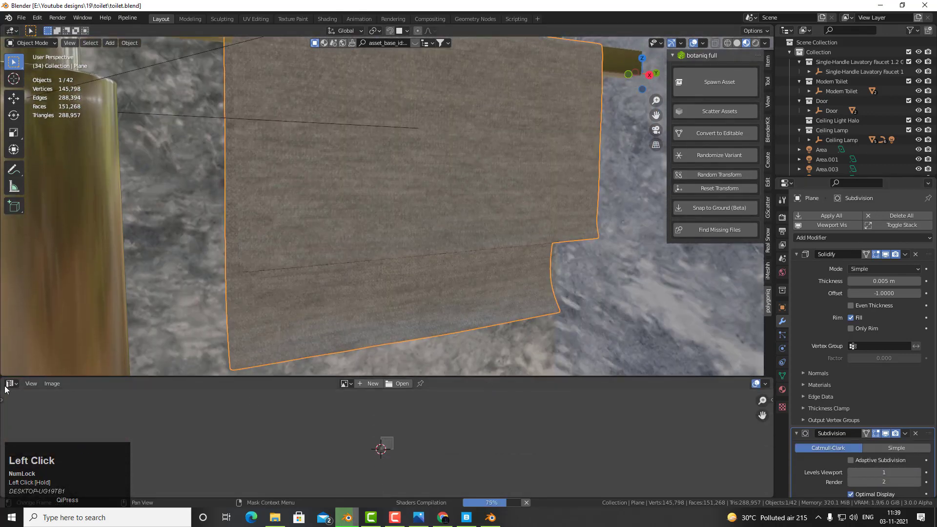
{"action": "left_click", "coordinate": [11, 384]}
{"action": "left_click", "coordinate": [39, 476]}
Enable the Face Orientation overlay and check the normals of the bathroom walls, lamp and door
{"action": "scroll", "coordinate": [429, 420], "scroll_direction": "down", "scroll_amount": 3}
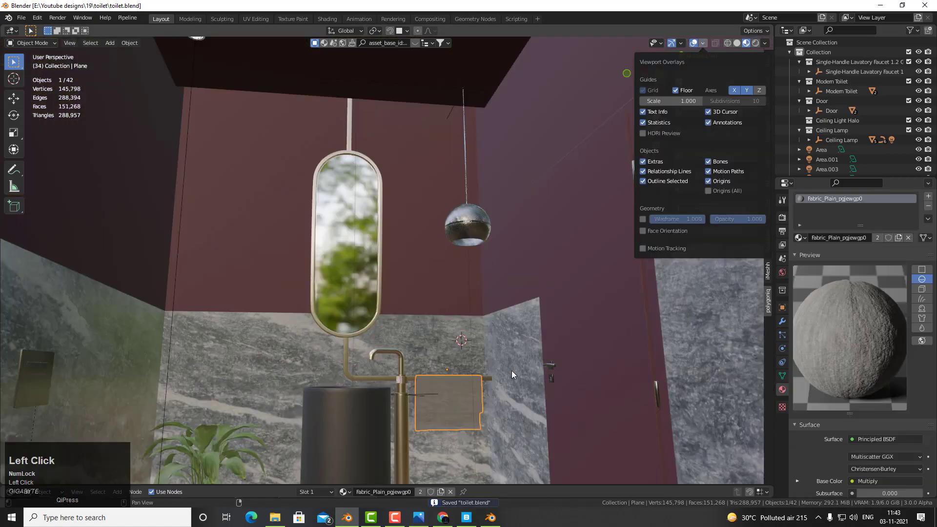
{"action": "left_click", "coordinate": [643, 231]}
{"action": "middle_click_drag", "start_coordinate": [456, 304], "coordinate": [480, 319]}
{"action": "scroll", "coordinate": [379, 298], "scroll_direction": "up", "scroll_amount": 3}
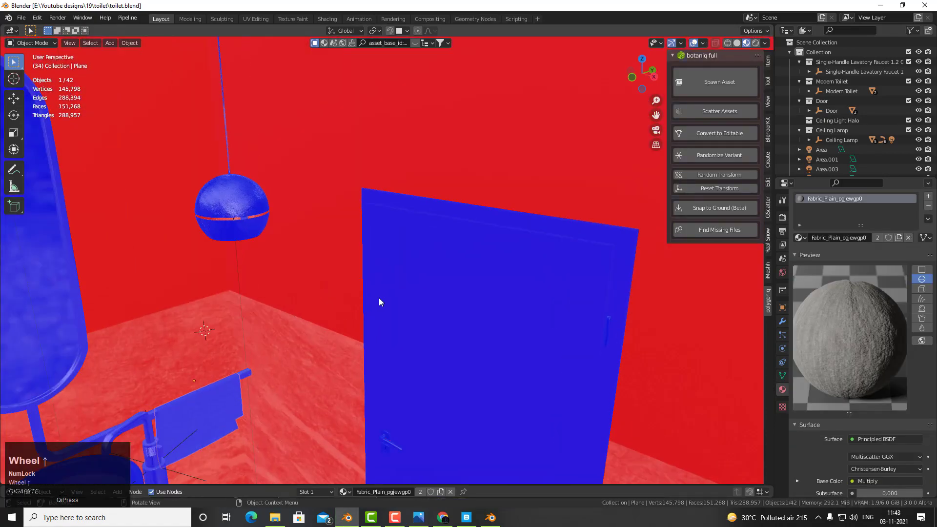
{"action": "middle_click_drag", "start_coordinate": [379, 298], "coordinate": [489, 288]}
Select both wall objects and flip the normals of all their faces
{"action": "left_click", "coordinate": [554, 288]}
{"action": "middle_click_drag", "start_coordinate": [554, 288], "coordinate": [473, 292]}
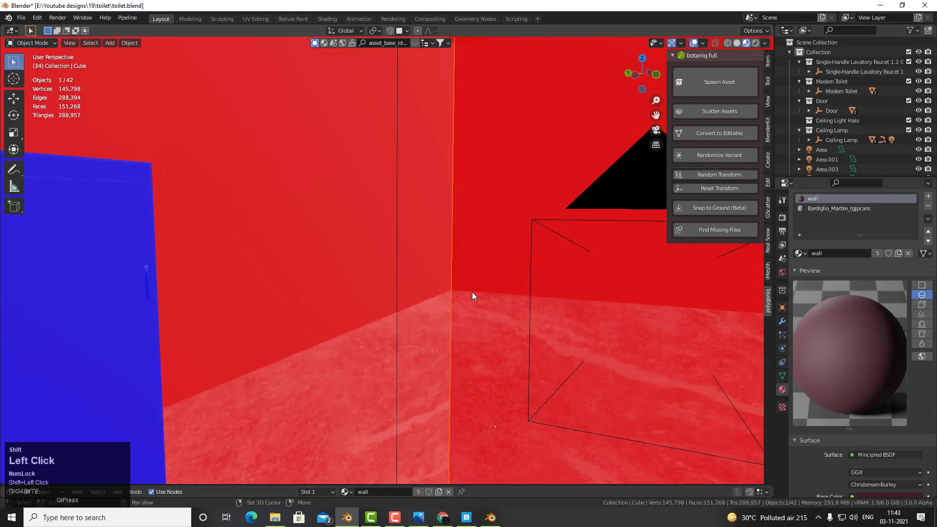
{"action": "key", "text": "Tab"}
{"action": "key", "text": "a"}
{"action": "key", "text": "F3"}
{"action": "type", "text": "flip"}
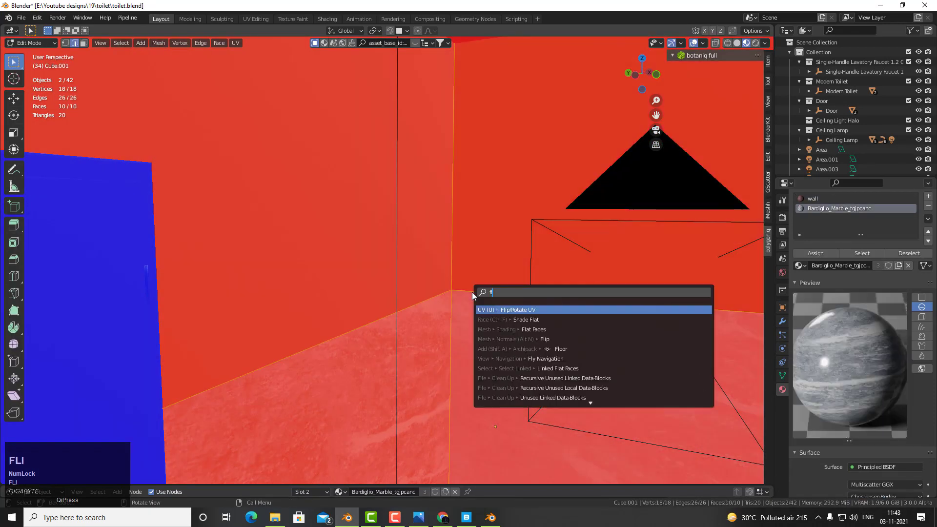
{"action": "key", "text": "Down"}
{"action": "key", "text": "Return"}
{"action": "key", "text": "Tab"}
Flip the normals of all faces on the ceiling object
{"action": "middle_click_drag", "start_coordinate": [473, 292], "coordinate": [391, 193]}
{"action": "scroll", "coordinate": [382, 311], "scroll_direction": "up", "scroll_amount": 2}
{"action": "key", "text": "Tab"}
{"action": "left_click", "coordinate": [391, 193]}
{"action": "key", "text": "Tab"}
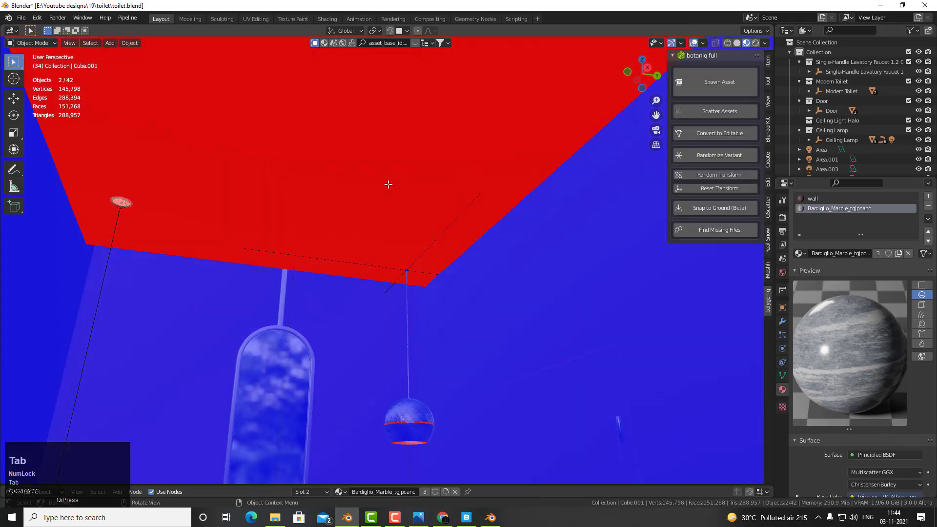
{"action": "left_click", "coordinate": [415, 180]}
{"action": "key", "text": "a"}
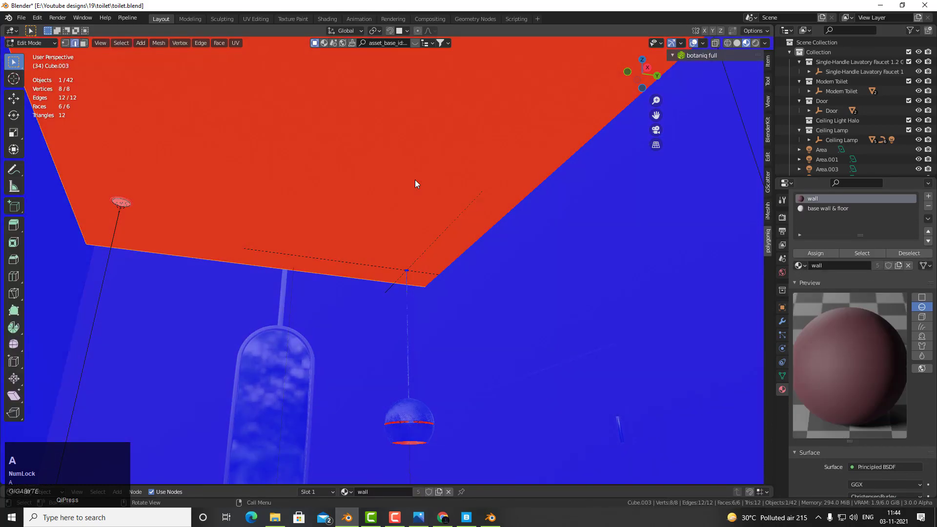
{"action": "key", "text": "F3"}
{"action": "left_click", "coordinate": [457, 198]}
{"action": "key", "text": "Tab"}
Flip the normals of all faces on the small round ceiling light
{"action": "middle_click_drag", "start_coordinate": [457, 197], "coordinate": [379, 265]}
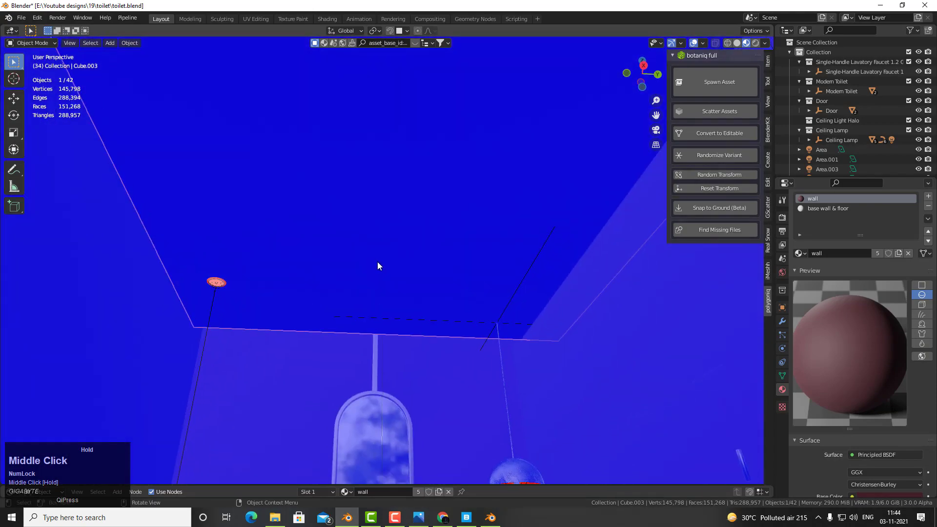
{"action": "key", "text": "Tab"}
{"action": "key", "text": "Tab"}
{"action": "left_click", "coordinate": [222, 282]}
{"action": "left_click", "coordinate": [226, 282]}
{"action": "key", "text": "Tab"}
{"action": "key", "text": "a"}
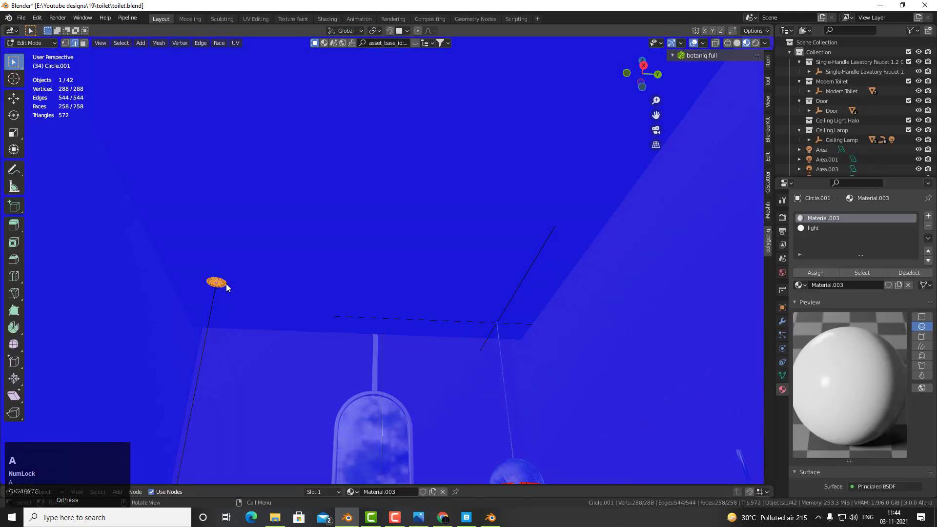
{"action": "key", "text": "F3"}
{"action": "left_click", "coordinate": [268, 304]}
{"action": "key", "text": "Tab"}
Check the room's remaining face directions and turn off the Face Orientation overlay
{"action": "middle_click_drag", "start_coordinate": [268, 305], "coordinate": [389, 342]}
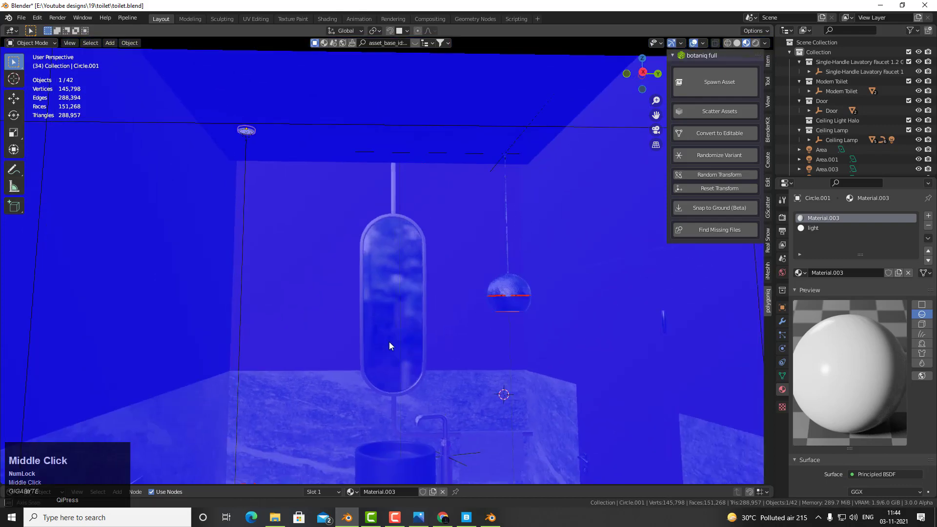
{"action": "scroll", "coordinate": [368, 272], "scroll_direction": "up", "scroll_amount": 5}
{"action": "left_click", "coordinate": [701, 48]}
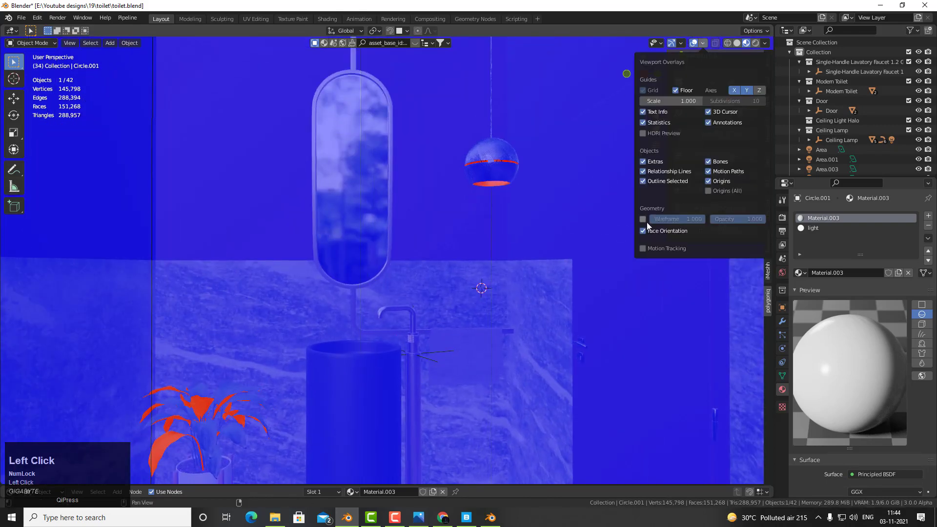
{"action": "left_click", "coordinate": [643, 219]}
{"action": "middle_click_drag", "start_coordinate": [461, 307], "coordinate": [401, 299]}
Save the file from the camera view and preview the scene in Rendered shading
{"action": "key", "text": "KP_0"}
{"action": "key", "text": "ctrl+s"}
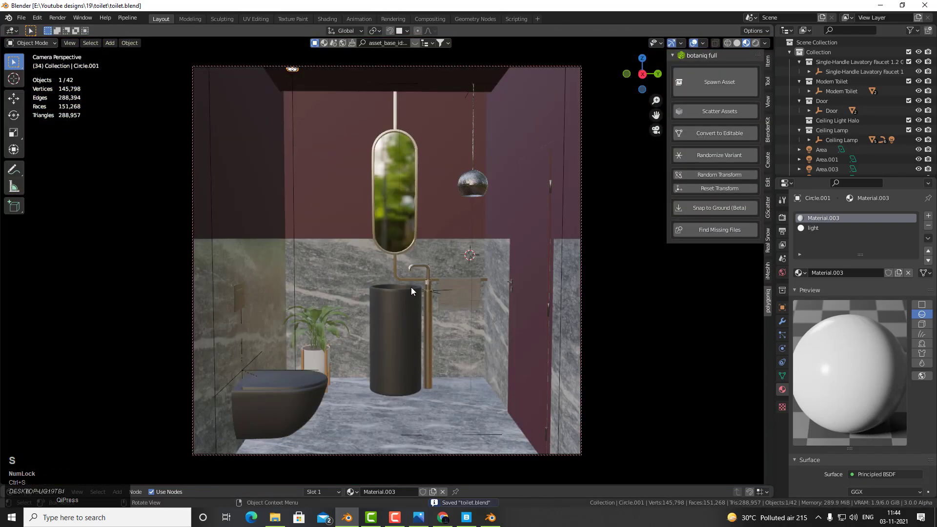
{"action": "key", "text": "z"}
{"action": "left_click", "coordinate": [419, 231]}
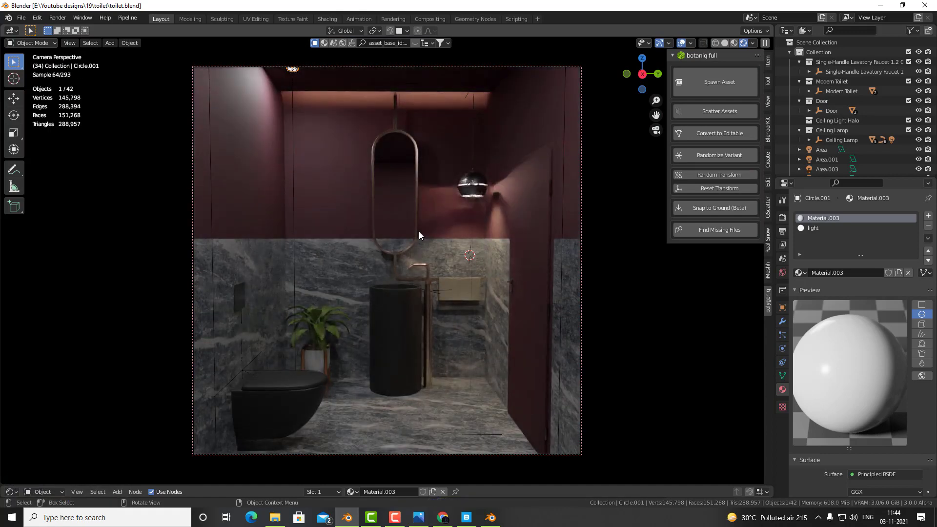
In Color Management, set the exposure to 0.200 and the look to Medium High Contrast
{"action": "left_click", "coordinate": [782, 218]}
{"action": "scroll", "coordinate": [806, 365], "scroll_direction": "down", "scroll_amount": 2}
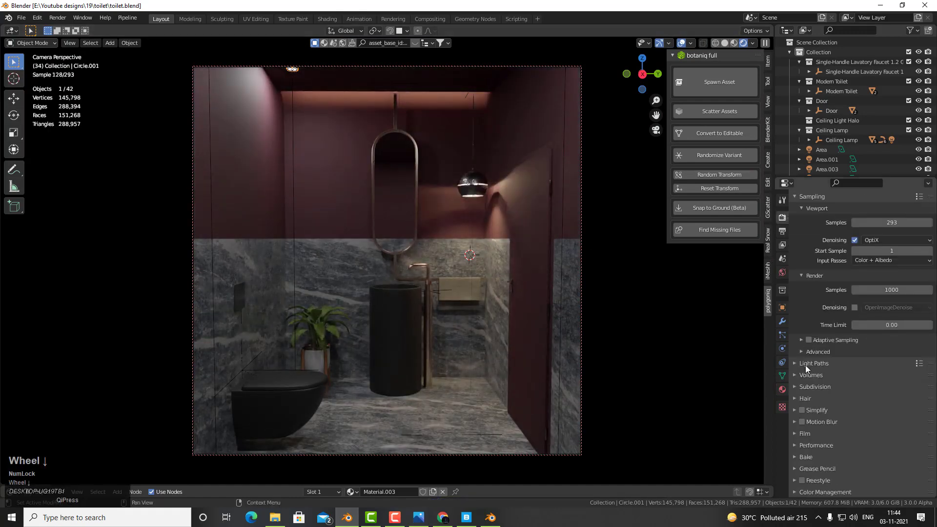
{"action": "scroll", "coordinate": [809, 367], "scroll_direction": "up", "scroll_amount": 2}
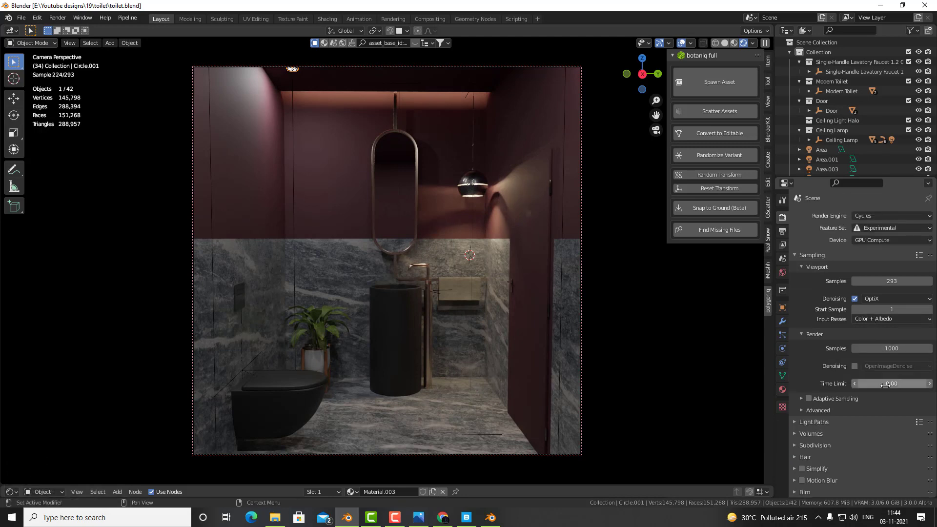
{"action": "scroll", "coordinate": [818, 492], "scroll_direction": "down", "scroll_amount": 3}
{"action": "scroll", "coordinate": [865, 438], "scroll_direction": "down", "scroll_amount": 4}
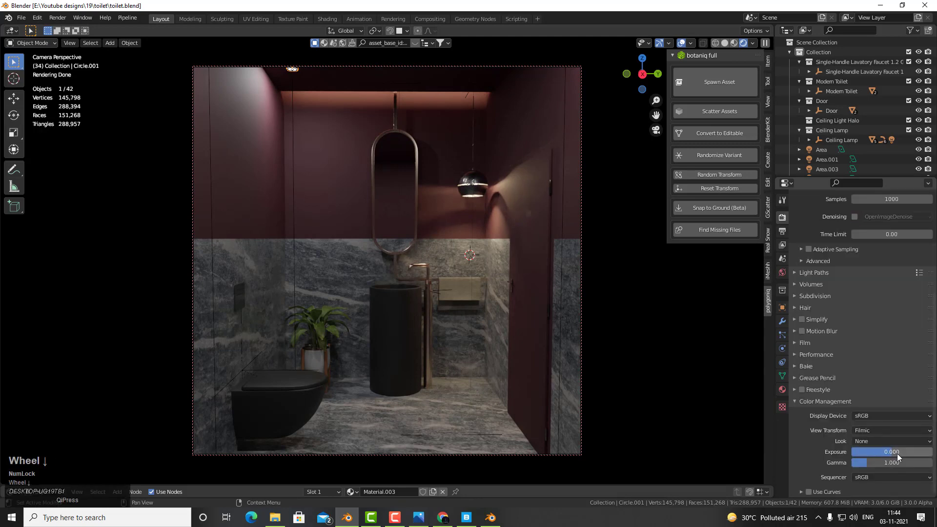
{"action": "left_click", "coordinate": [897, 452]}
{"action": "left_click", "coordinate": [872, 442]}
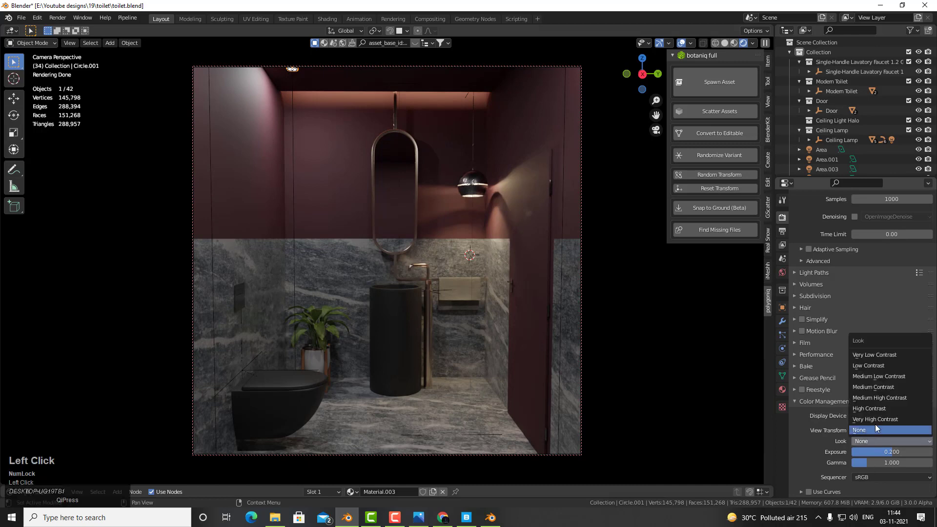
{"action": "left_click", "coordinate": [877, 394]}
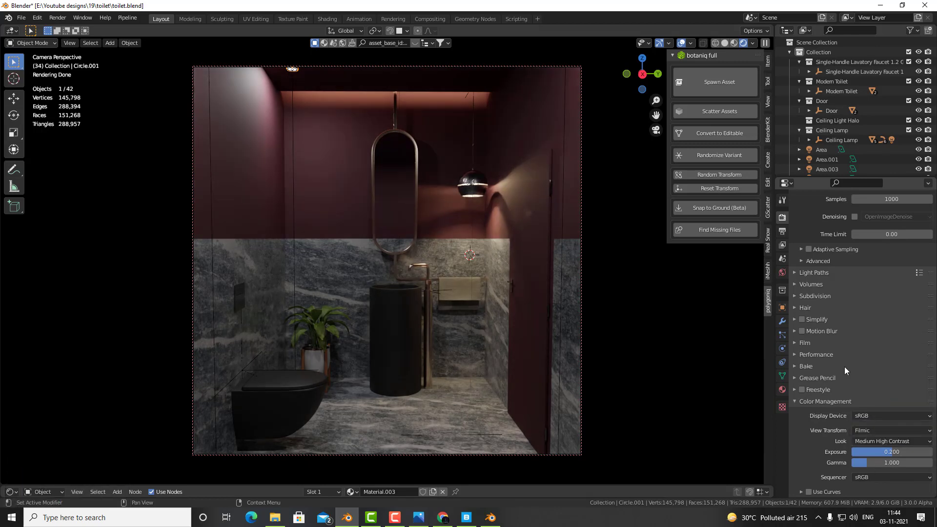
Examine the towel's folds and fabric up close in Solid and Rendered shading
{"action": "key", "text": "z"}
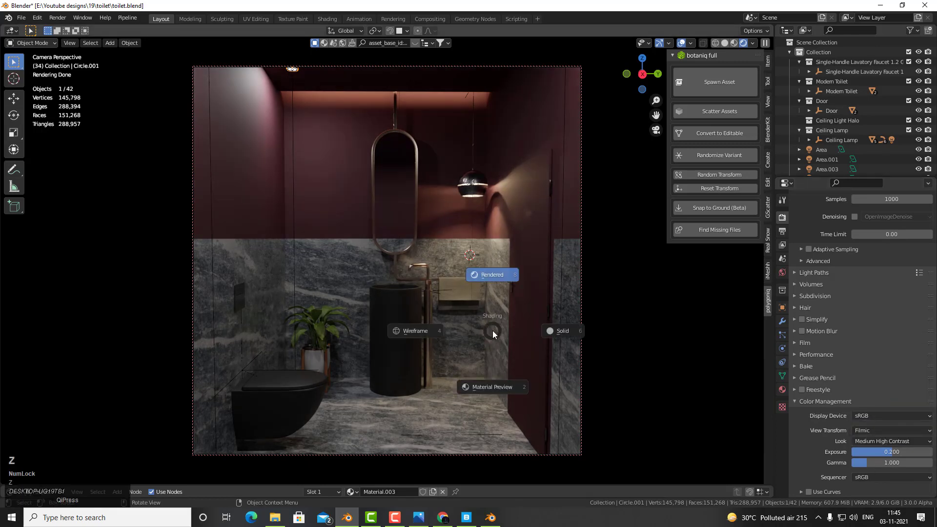
{"action": "left_click", "coordinate": [560, 332]}
{"action": "middle_click_drag", "start_coordinate": [561, 332], "coordinate": [454, 327]}
{"action": "left_click", "coordinate": [449, 214]}
{"action": "scroll", "coordinate": [490, 243], "scroll_direction": "up", "scroll_amount": 5}
{"action": "key", "text": "z"}
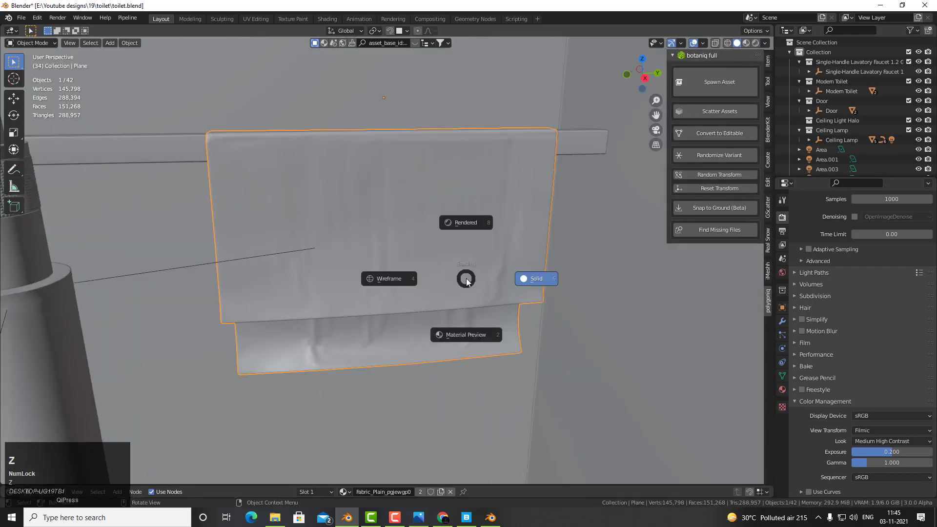
{"action": "left_click", "coordinate": [534, 276]}
{"action": "mouse_move", "coordinate": [476, 231]}
{"action": "middle_mouse_down"}
{"action": "mouse_move", "coordinate": [470, 264]}
{"action": "mouse_move", "coordinate": [367, 288]}
{"action": "middle_mouse_up"}
{"action": "scroll", "coordinate": [368, 288], "scroll_direction": "up", "scroll_amount": 2}
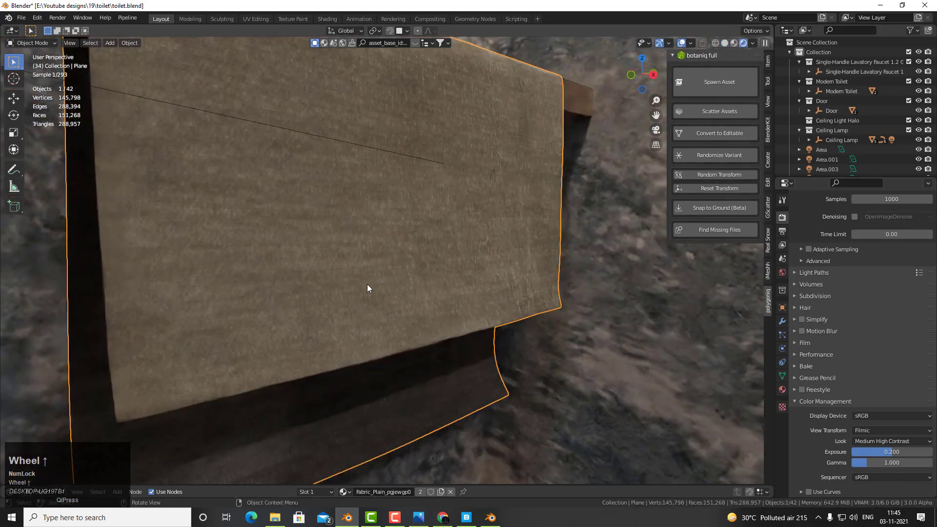
{"action": "scroll", "coordinate": [367, 288], "scroll_direction": "up", "scroll_amount": 2}
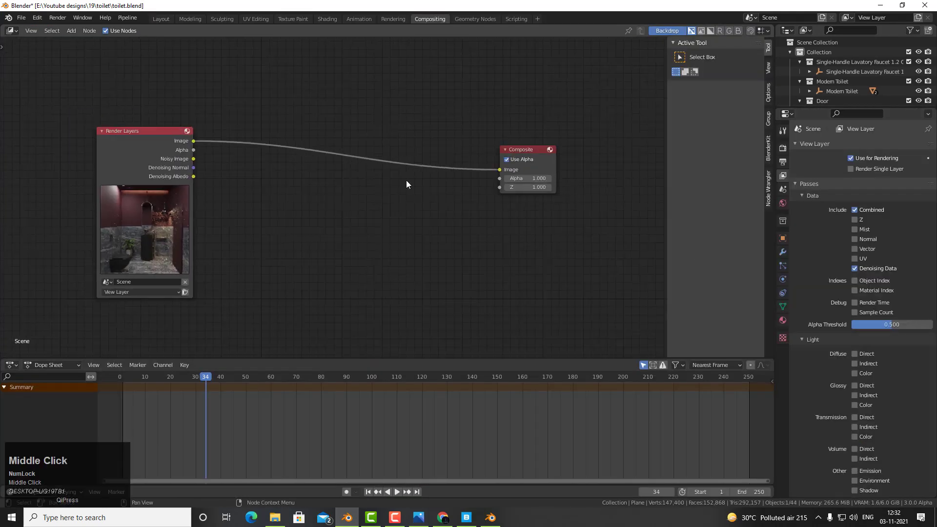
Insert a Denoise node between Render Layers and Composite and connect the Denoising Normal and Denoising Albedo outputs to it
{"action": "middle_click_drag", "start_coordinate": [406, 181], "coordinate": [396, 172]}
{"action": "key", "text": "shift+a"}
{"action": "left_click", "coordinate": [382, 171]}
{"action": "type", "text": "denoi"}
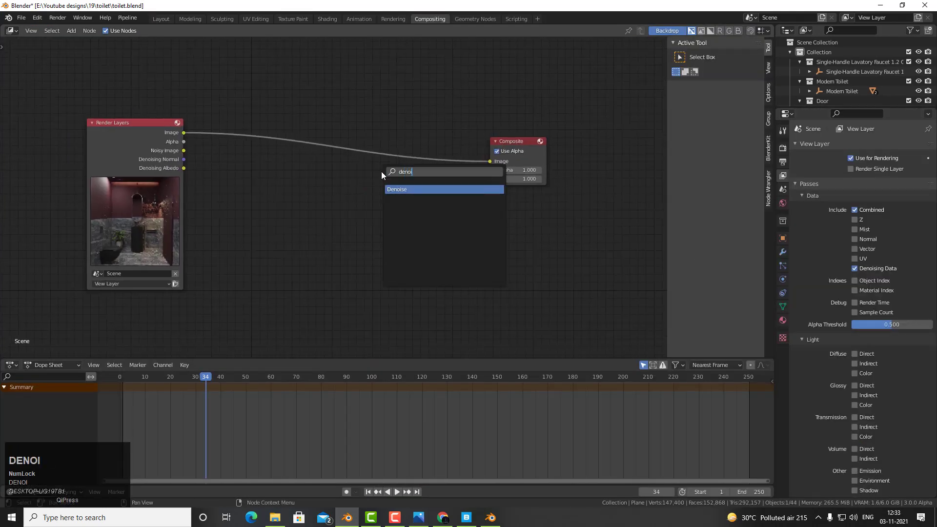
{"action": "key", "text": "Return"}
{"action": "left_click", "coordinate": [341, 140]}
{"action": "middle_click_drag", "start_coordinate": [341, 139], "coordinate": [372, 136]}
{"action": "scroll", "coordinate": [312, 173], "scroll_direction": "up", "scroll_amount": 1}
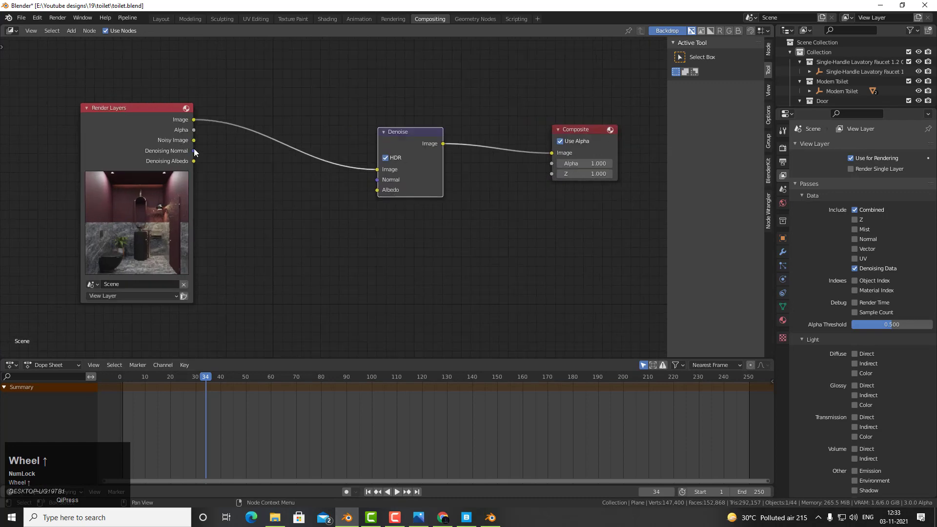
{"action": "left_click_drag", "start_coordinate": [194, 151], "coordinate": [377, 190]}
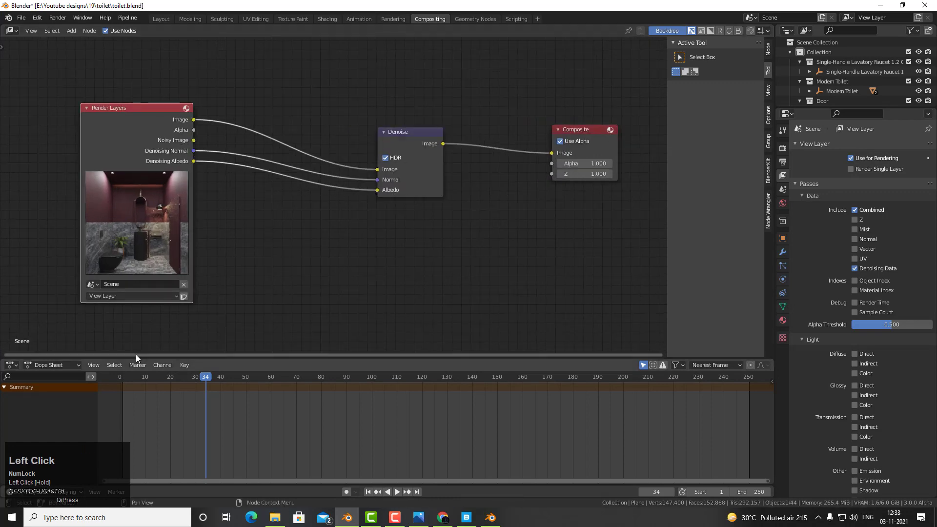
Turn the Dope Sheet area into an Image Editor displaying the Render Result
{"action": "left_click", "coordinate": [10, 366]}
{"action": "left_click", "coordinate": [14, 366]}
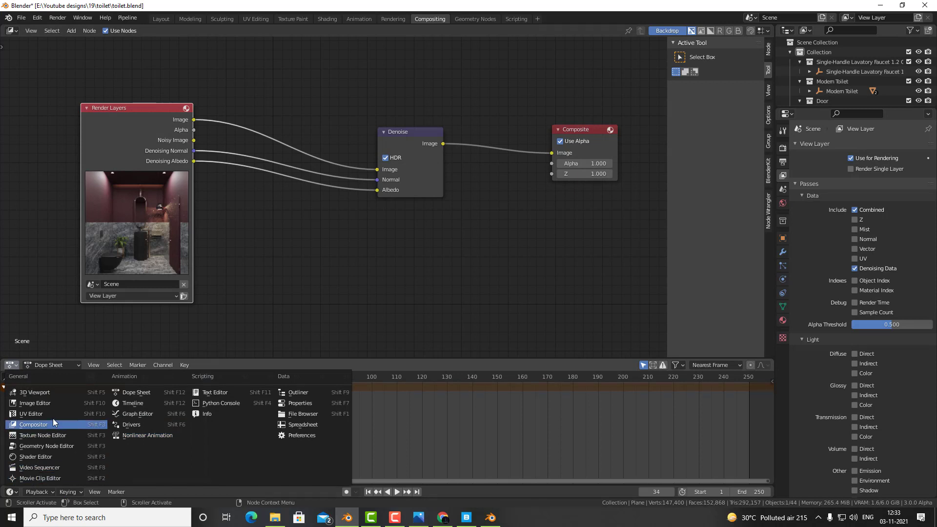
{"action": "left_click", "coordinate": [48, 402]}
{"action": "left_click", "coordinate": [346, 365]}
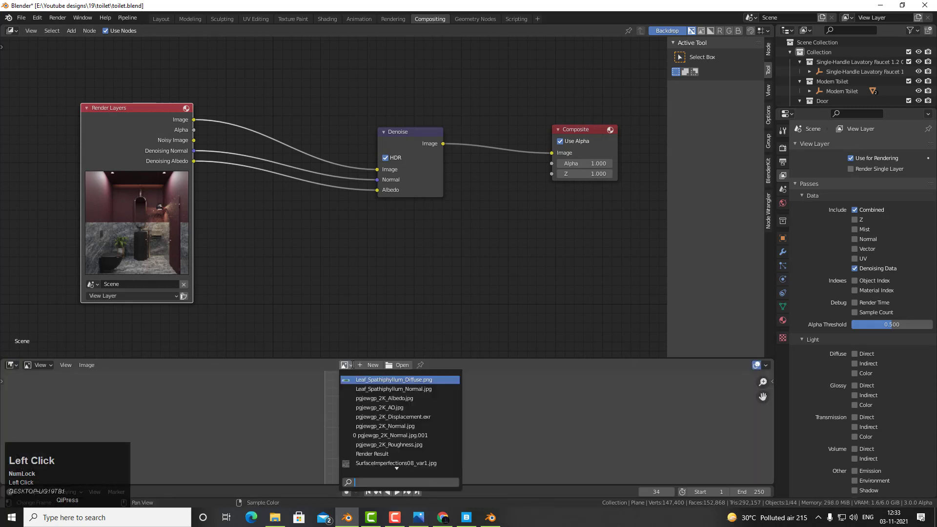
{"action": "type", "text": "render"}
{"action": "key", "text": "Return"}
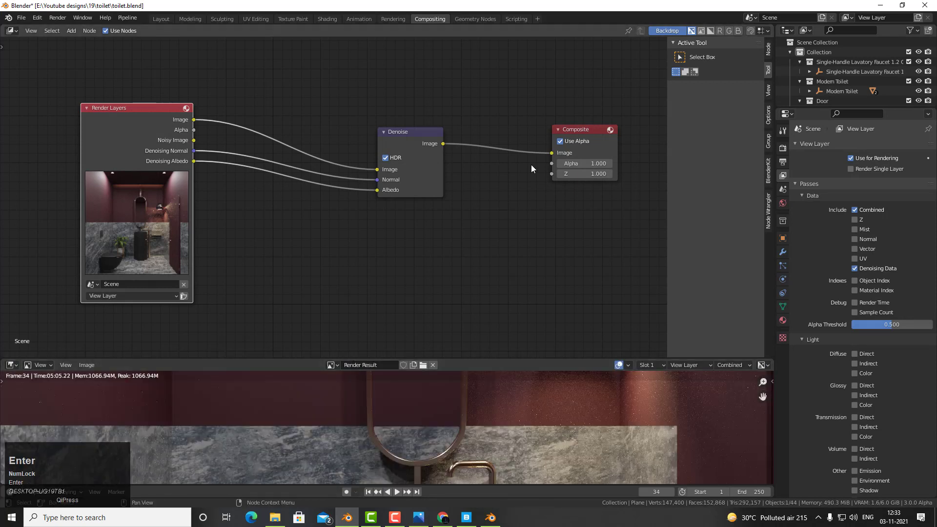
Reconnect the Denoise output to the Composite image input and view the denoised result in the Rendering workspace
{"action": "mouse_move", "coordinate": [552, 153]}
{"action": "left_mouse_down"}
{"action": "mouse_move", "coordinate": [536, 165]}
{"action": "mouse_move", "coordinate": [551, 153]}
{"action": "left_mouse_up"}
{"action": "scroll", "coordinate": [563, 432], "scroll_direction": "down", "scroll_amount": 1}
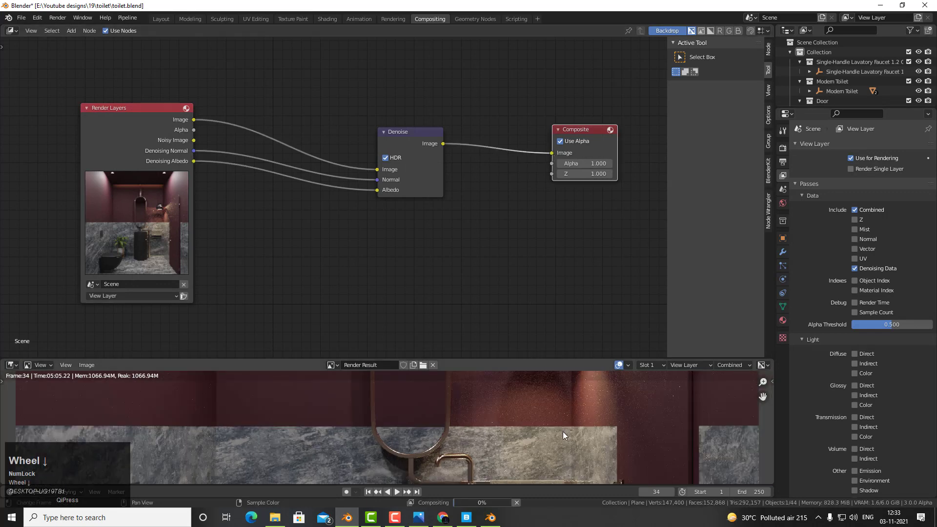
{"action": "scroll", "coordinate": [563, 431], "scroll_direction": "up", "scroll_amount": 1}
{"action": "mouse_move", "coordinate": [563, 432]}
{"action": "middle_mouse_down"}
{"action": "mouse_move", "coordinate": [512, 480]}
{"action": "mouse_move", "coordinate": [507, 439]}
{"action": "mouse_move", "coordinate": [561, 434]}
{"action": "middle_mouse_up"}
{"action": "scroll", "coordinate": [512, 476], "scroll_direction": "down", "scroll_amount": 3}
{"action": "left_click", "coordinate": [389, 20]}
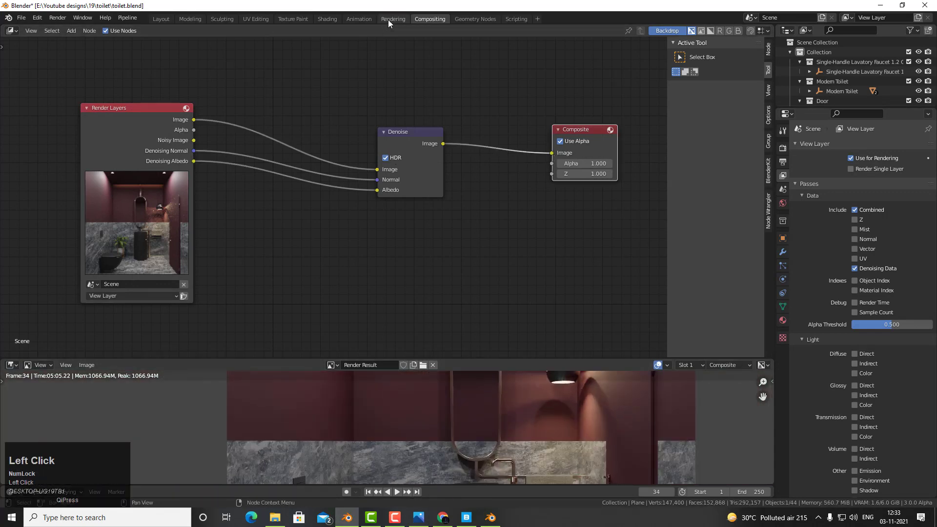
{"action": "scroll", "coordinate": [439, 249], "scroll_direction": "down", "scroll_amount": 2}
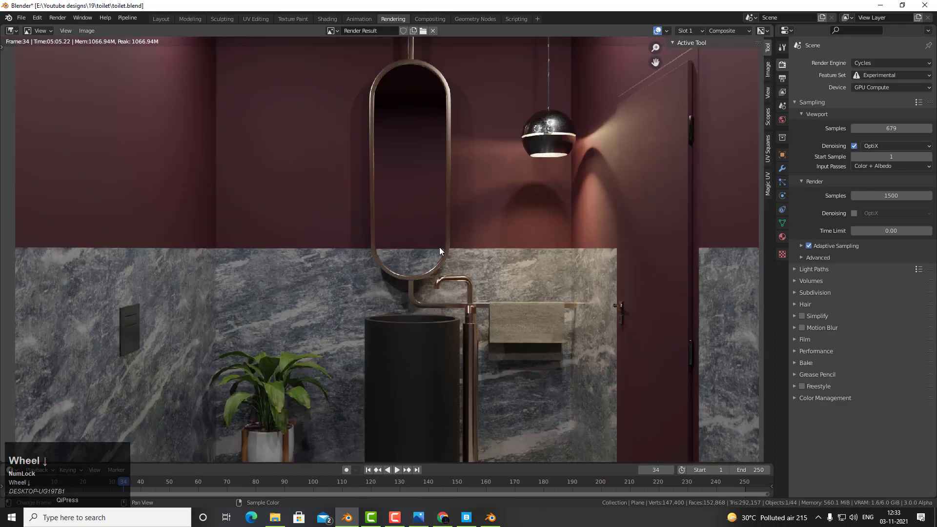
Save the render result as 1.tif in the toilet folder, using TIFF format with 16-bit color depth
{"action": "scroll", "coordinate": [454, 225], "scroll_direction": "down", "scroll_amount": 1}
{"action": "middle_click_drag", "start_coordinate": [467, 191], "coordinate": [488, 293]}
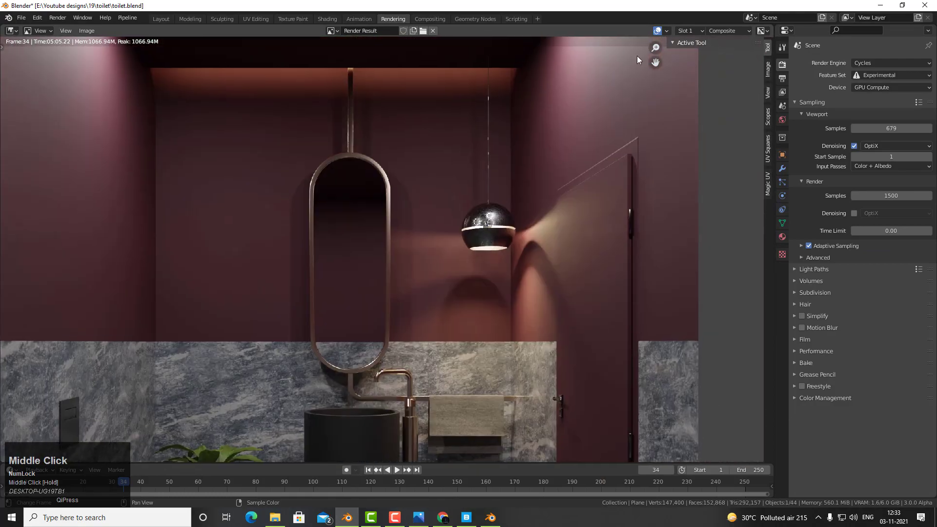
{"action": "left_click", "coordinate": [90, 31]}
{"action": "left_click", "coordinate": [117, 100]}
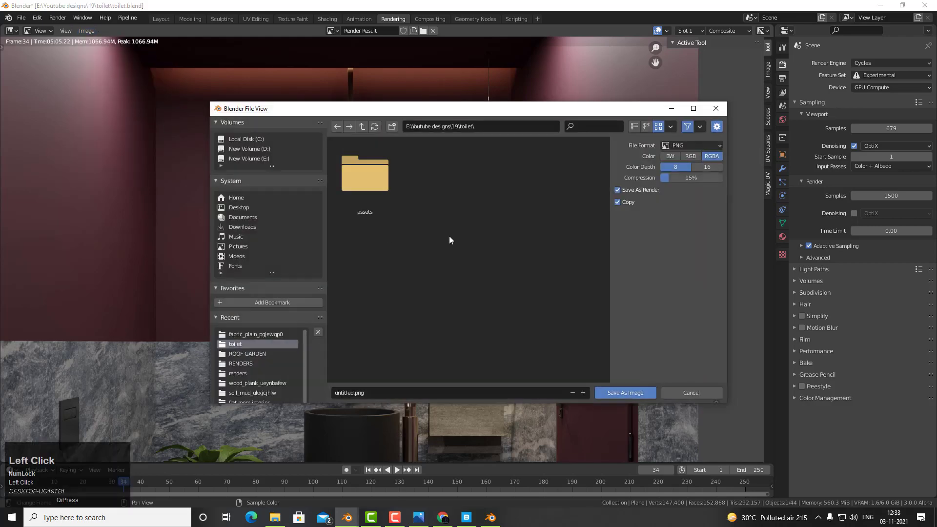
{"action": "left_click", "coordinate": [708, 166]}
{"action": "left_click", "coordinate": [692, 145]}
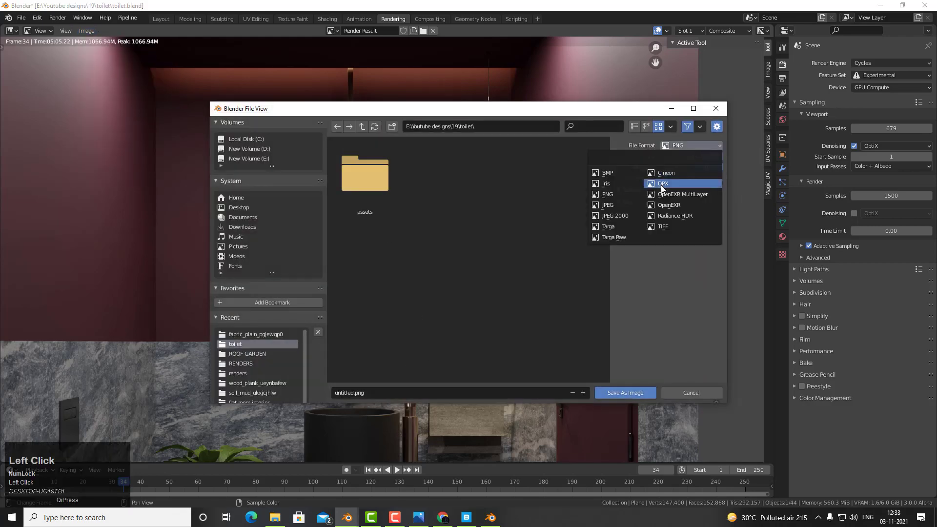
{"action": "left_click", "coordinate": [661, 222]}
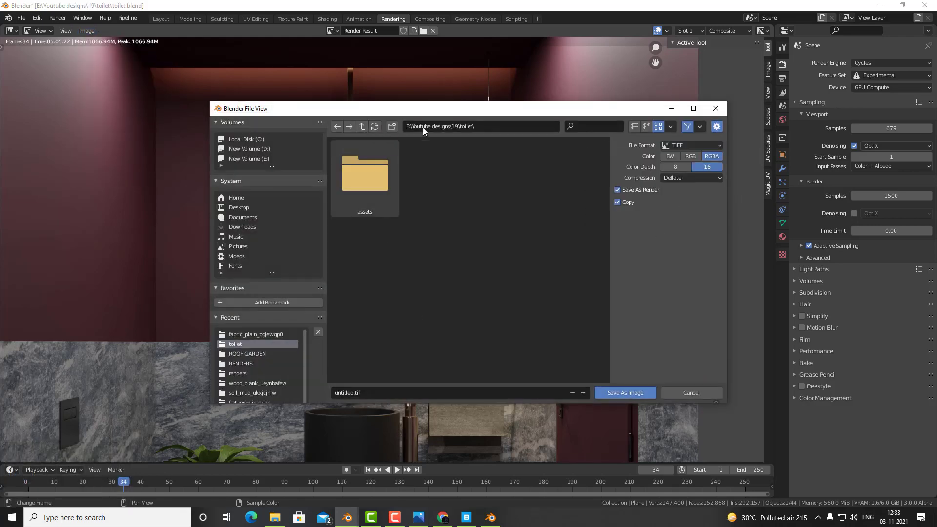
{"action": "left_click", "coordinate": [381, 392]}
{"action": "left_click", "coordinate": [623, 391]}
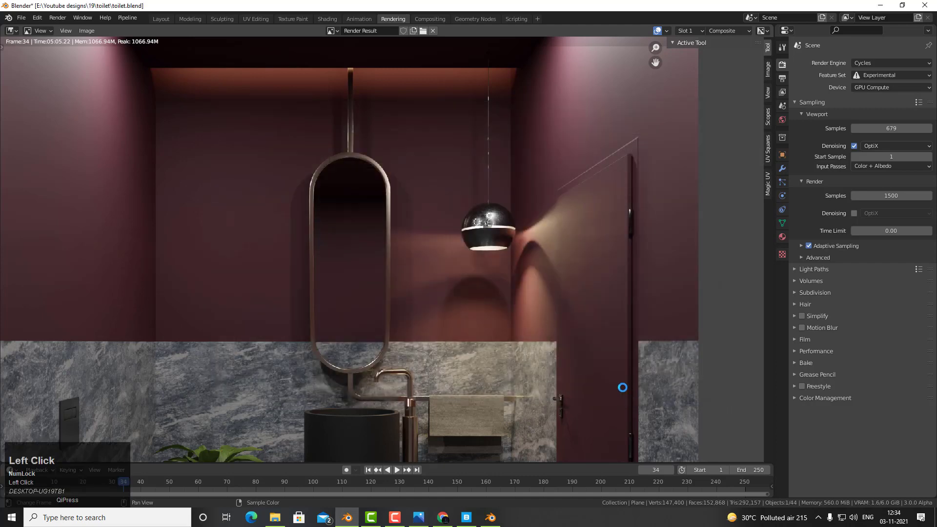
In File Explorer, go to Youtube designs\19\toilet on drive E: and open 1.tif in Photoshop
{"action": "scroll", "coordinate": [414, 265], "scroll_direction": "down", "scroll_amount": 2}
{"action": "left_click", "coordinate": [275, 518]}
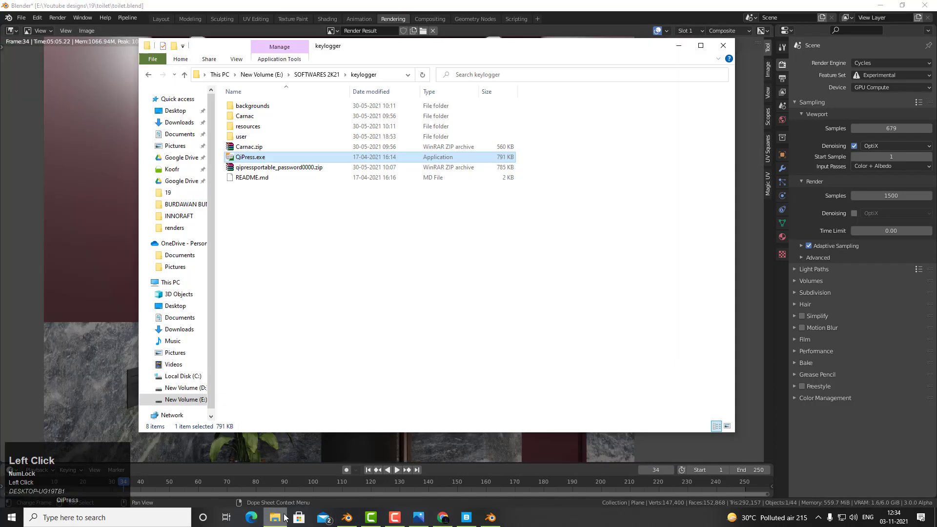
{"action": "left_click", "coordinate": [185, 400]}
{"action": "double_click", "coordinate": [263, 259]}
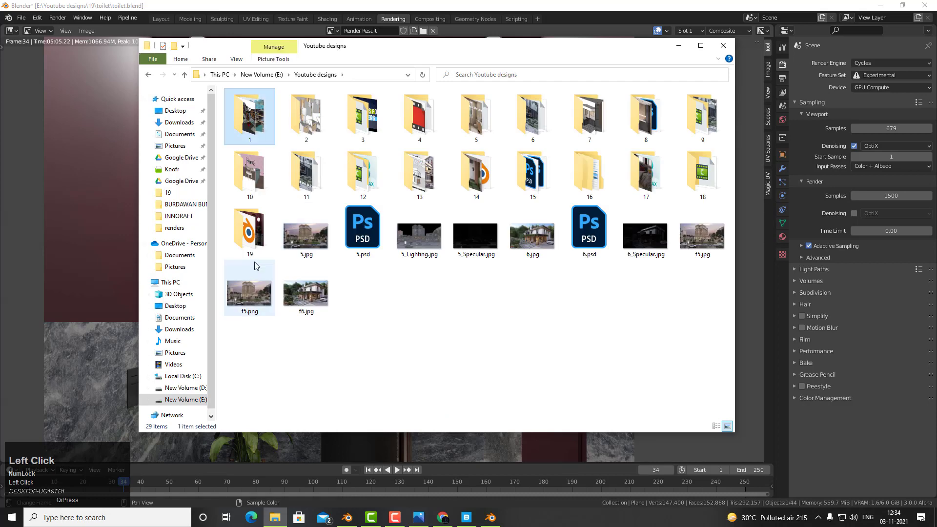
{"action": "double_click", "coordinate": [251, 210]}
{"action": "double_click", "coordinate": [356, 126]}
{"action": "right_click", "coordinate": [255, 118]}
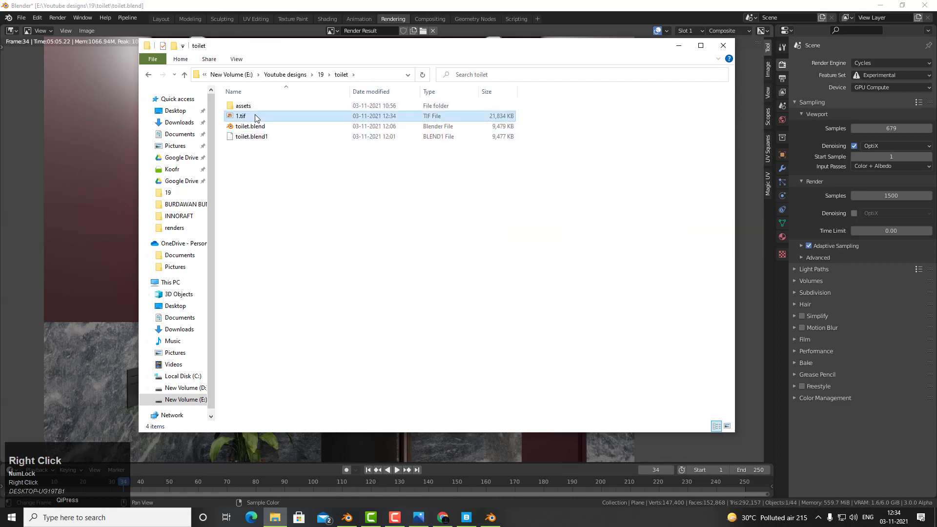
{"action": "left_click", "coordinate": [286, 289]}
{"action": "left_click", "coordinate": [425, 291]}
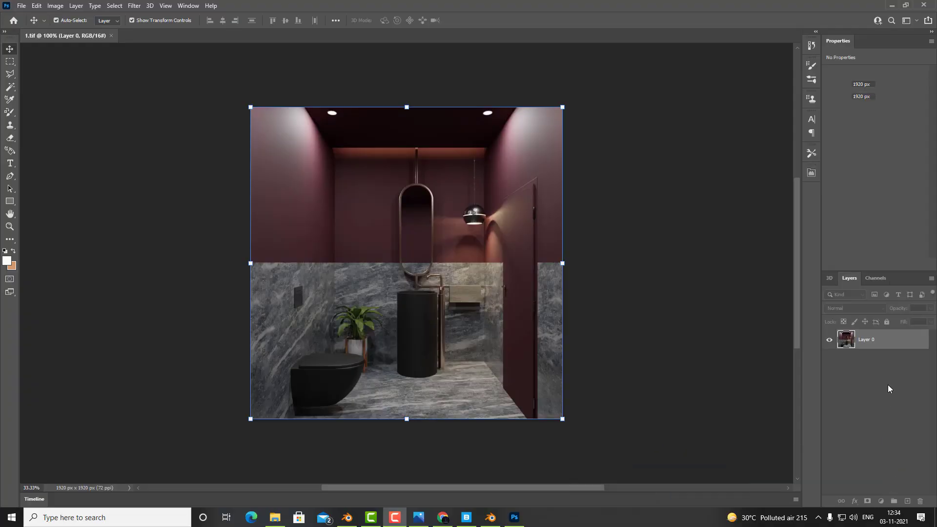
Duplicate Layer 0 and open the Camera Raw filter on the copy
{"action": "left_click", "coordinate": [888, 380]}
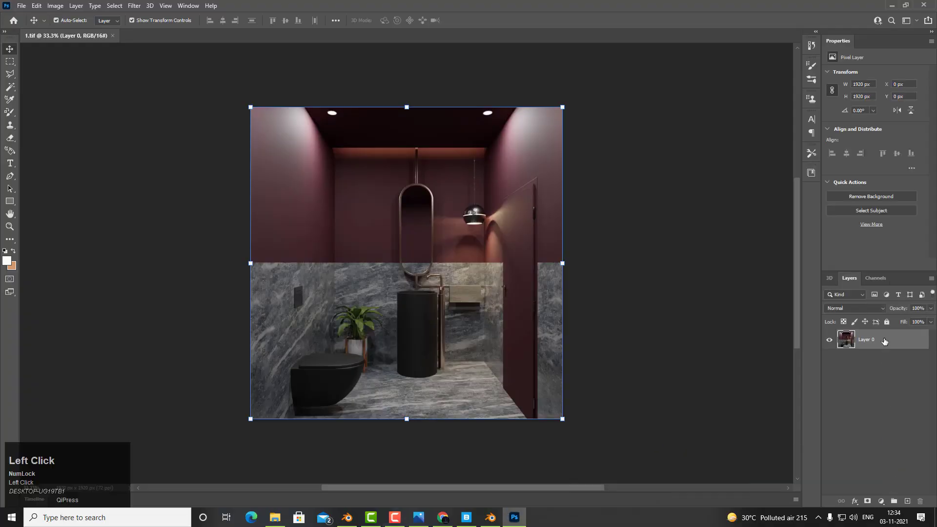
{"action": "left_click_drag", "start_coordinate": [876, 344], "coordinate": [910, 503]}
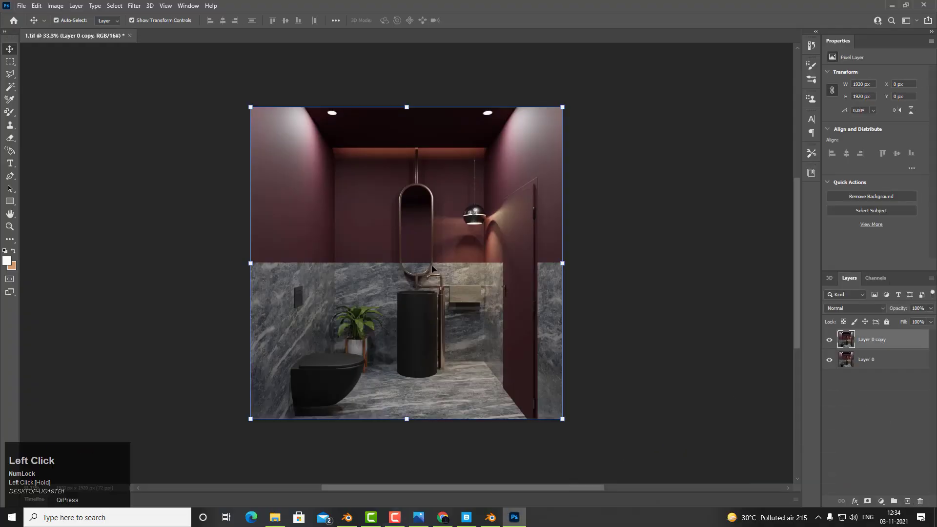
{"action": "scroll", "coordinate": [431, 266], "scroll_direction": "up", "scroll_amount": 2}
{"action": "left_click", "coordinate": [134, 5]}
{"action": "left_click", "coordinate": [164, 78]}
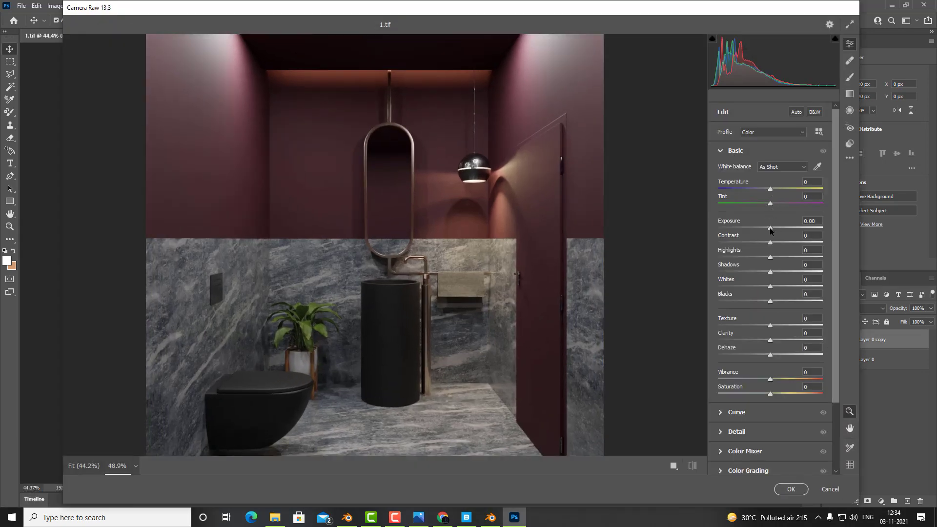
Set exposure to +0.20 and contrast to +7, adjust the texture and clarity, and set sharpening to 11
{"action": "left_click_drag", "start_coordinate": [770, 228], "coordinate": [775, 245]}
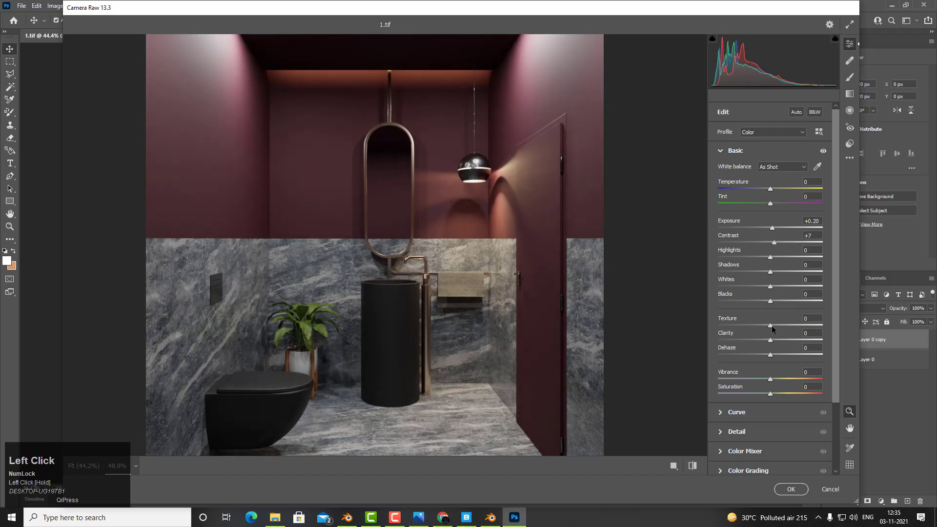
{"action": "left_click_drag", "start_coordinate": [862, 329], "coordinate": [780, 345]}
{"action": "left_click", "coordinate": [728, 431]}
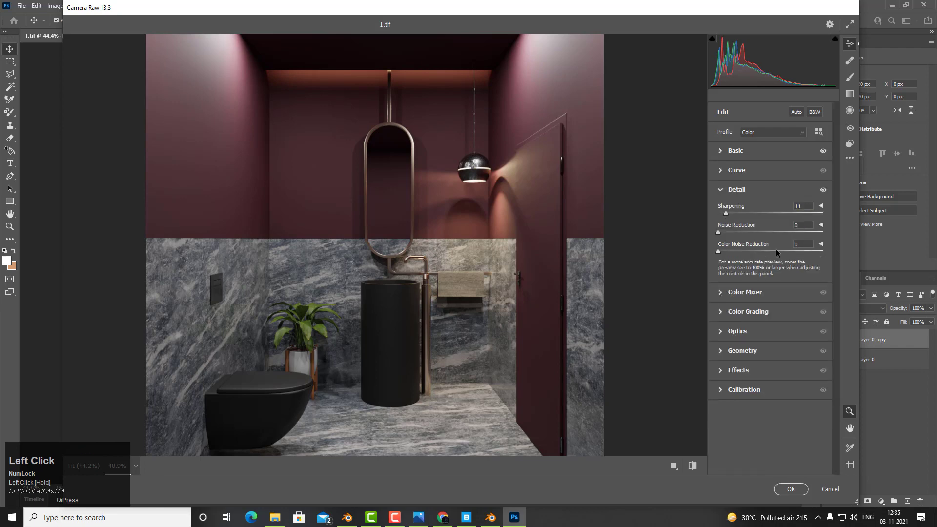
Adjust the vignetting slightly in the Camera Raw effects and apply the filter to the layer copy
{"action": "left_click", "coordinate": [722, 369]}
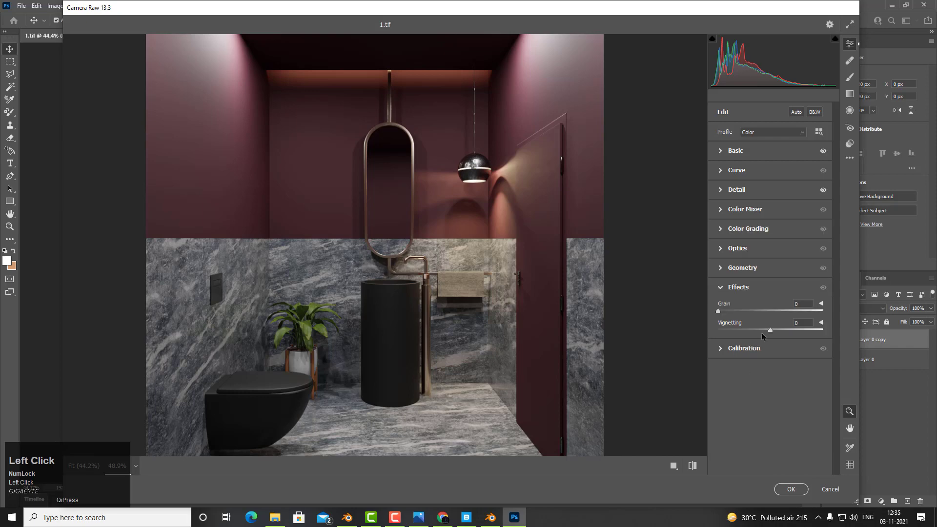
{"action": "left_click_drag", "start_coordinate": [762, 331], "coordinate": [761, 334]}
{"action": "key", "text": "Return"}
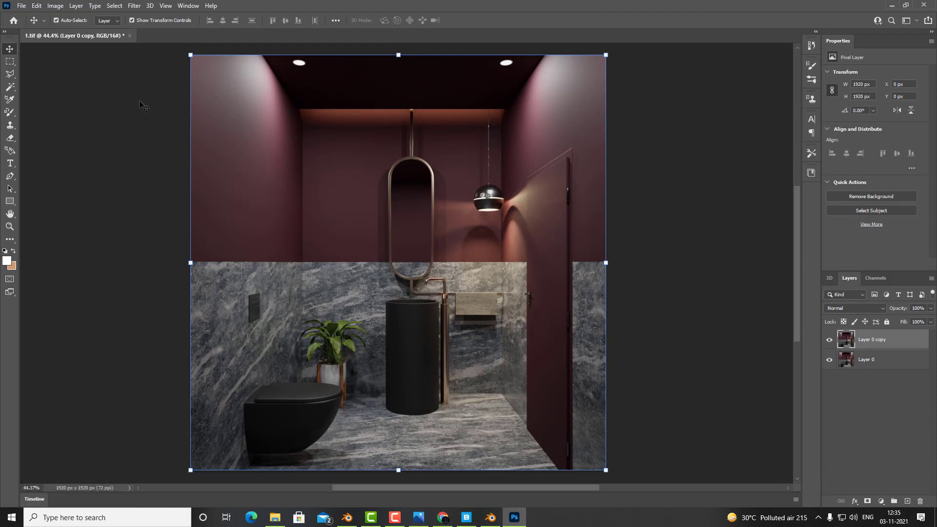
Export the retouched image as 1.png into the toilet folder
{"action": "left_click", "coordinate": [21, 5]}
{"action": "mouse_move", "coordinate": [73, 157]}
{"action": "left_click", "coordinate": [171, 155]}
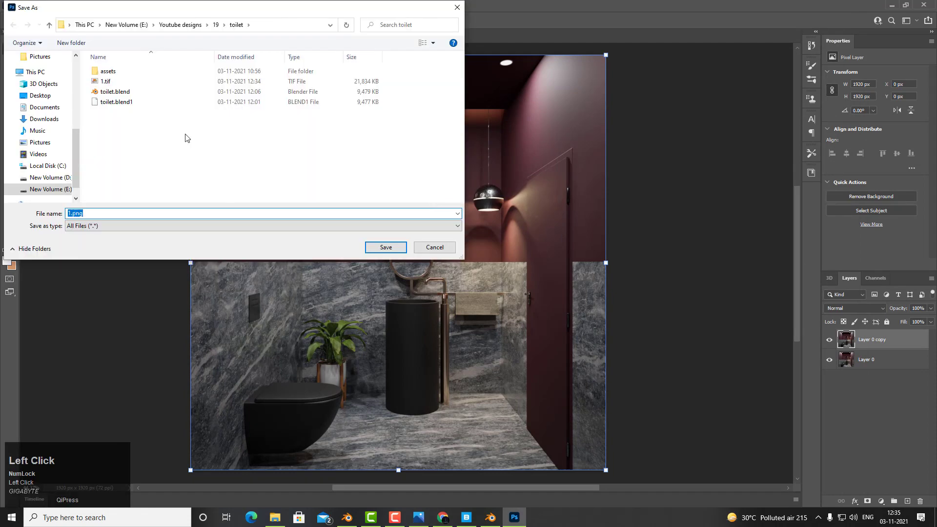
{"action": "left_click", "coordinate": [386, 247]}
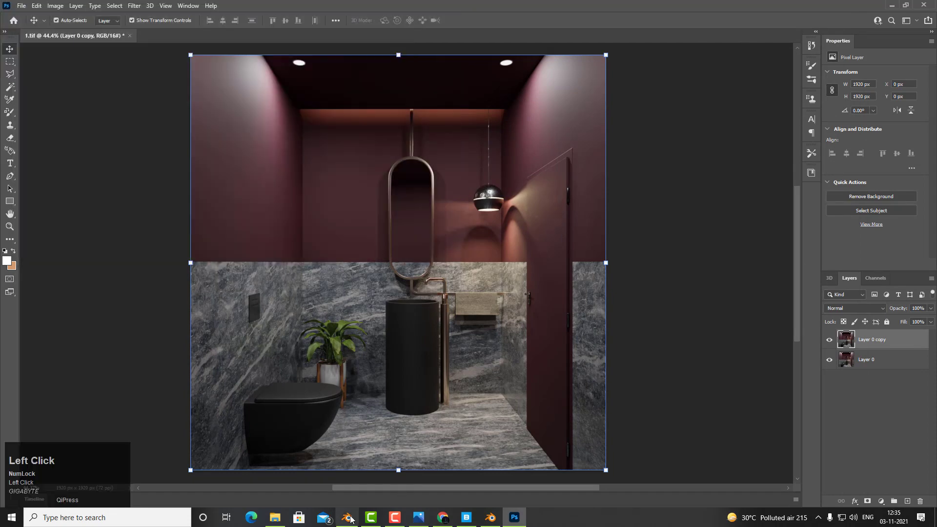
Open 1.png from the toilet folder in Photos and examine the final image up close and as a whole
{"action": "left_click", "coordinate": [276, 517]}
{"action": "double_click", "coordinate": [245, 118]}
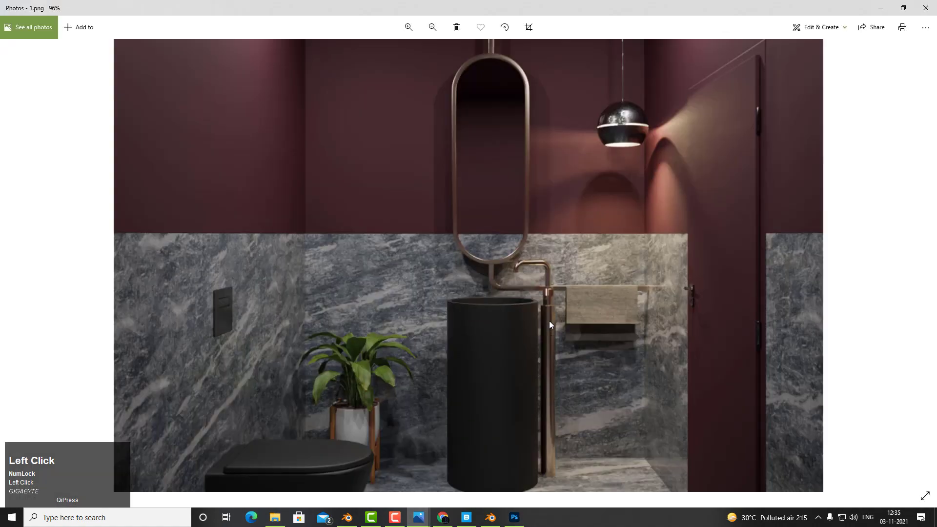
{"action": "left_click_drag", "start_coordinate": [594, 201], "coordinate": [573, 235]}
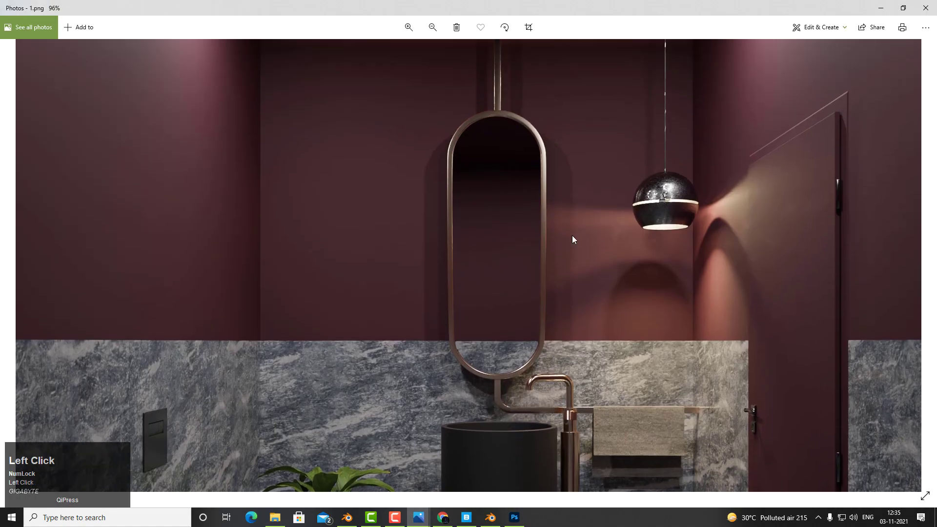
{"action": "scroll", "coordinate": [572, 236], "scroll_direction": "up", "scroll_amount": 2}
{"action": "scroll", "coordinate": [576, 349], "scroll_direction": "down", "scroll_amount": 5}
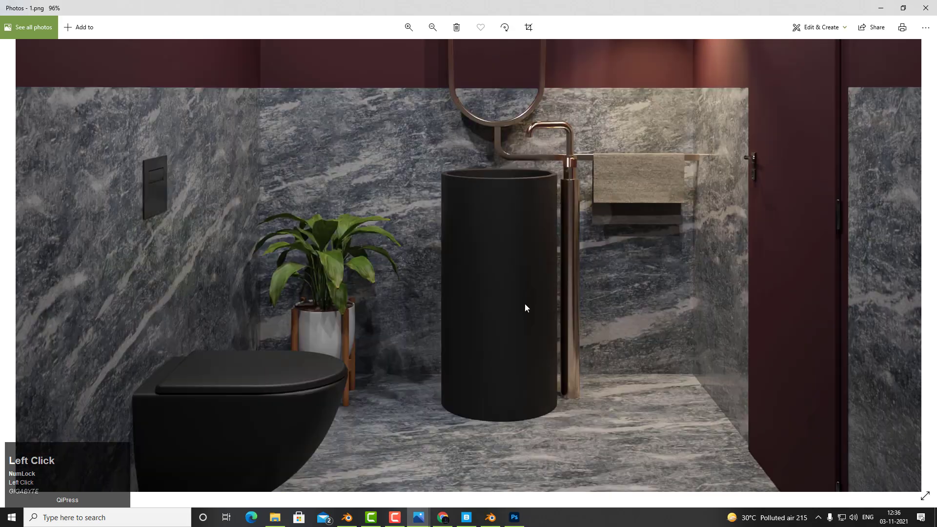
{"action": "scroll", "coordinate": [525, 307], "scroll_direction": "down", "scroll_amount": 3}
{"action": "left_click", "coordinate": [395, 517]}
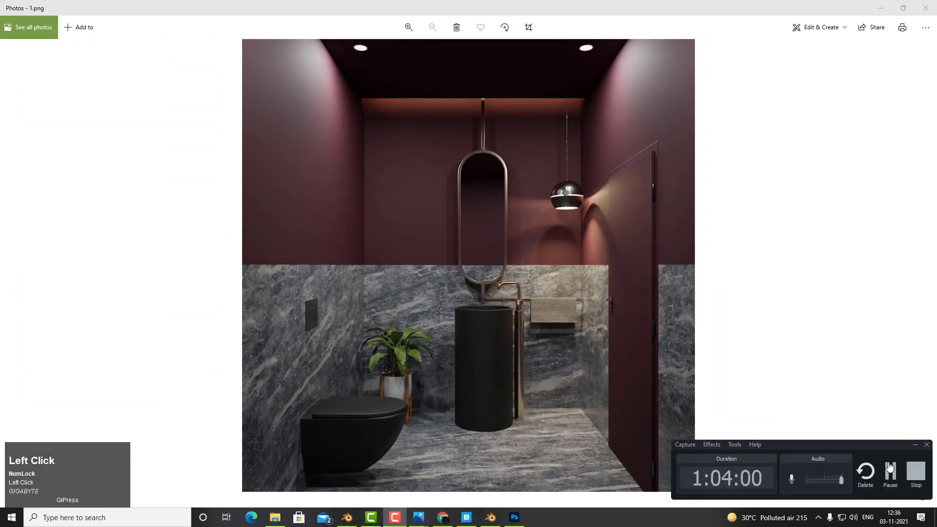